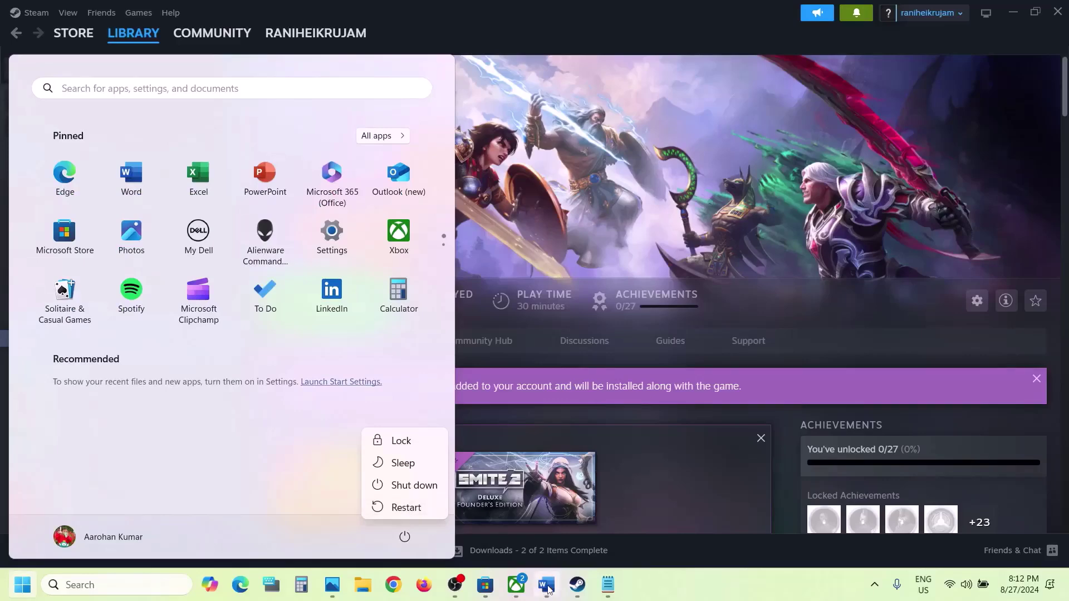
# Highlight the Step 2 text about DirectX 11 in the Word guide, and view SMITE 2's DirectX 11 launch option in Steam without starting the game.
pyautogui.click(546, 585)
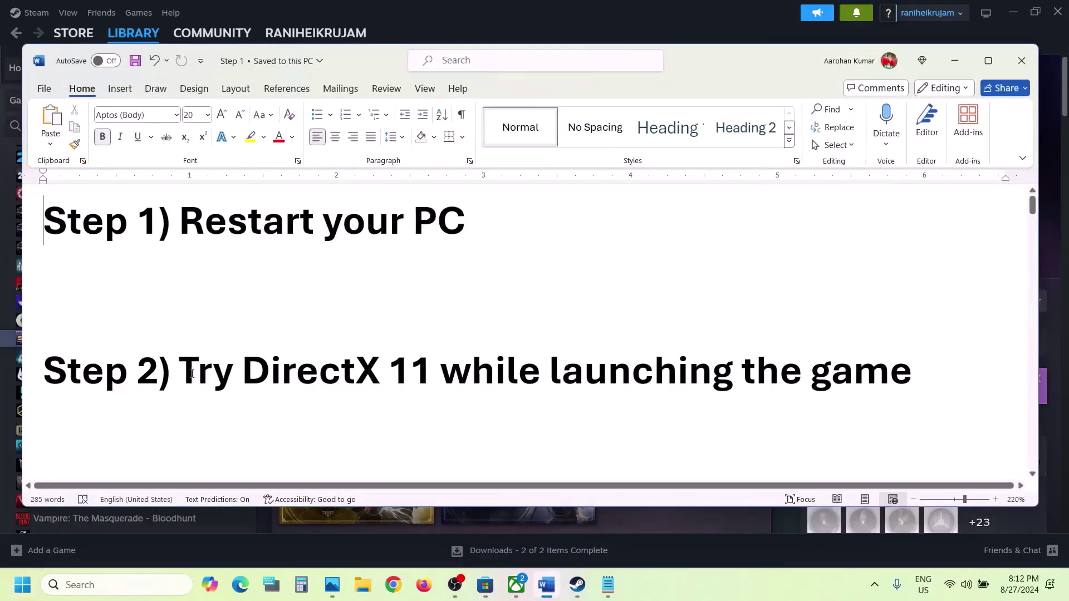
pyautogui.moveTo(207, 373); pyautogui.dragTo(543, 378)
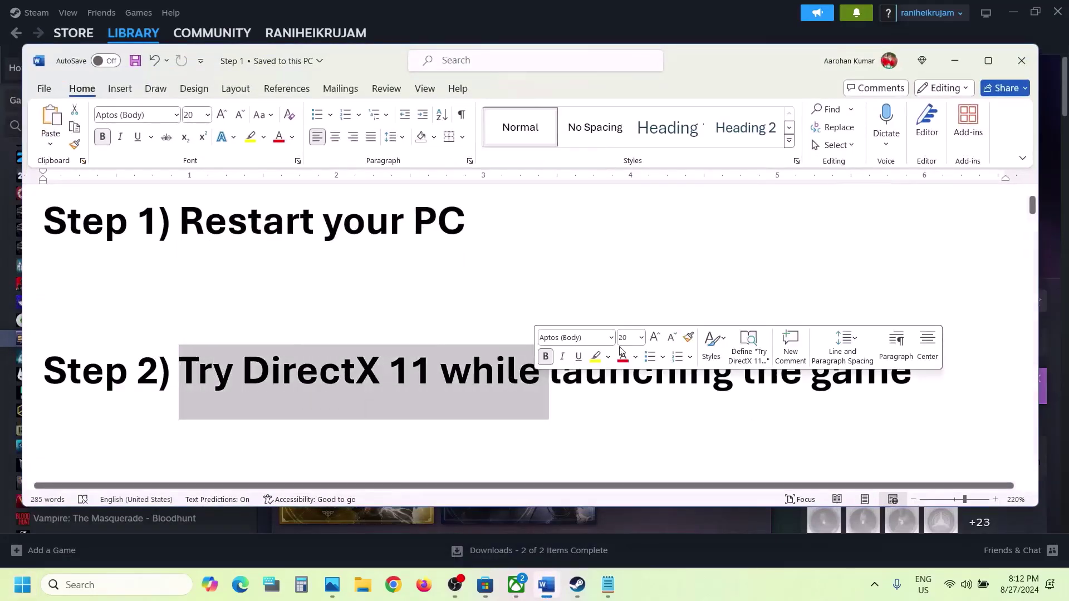
pyautogui.click(965, 61)
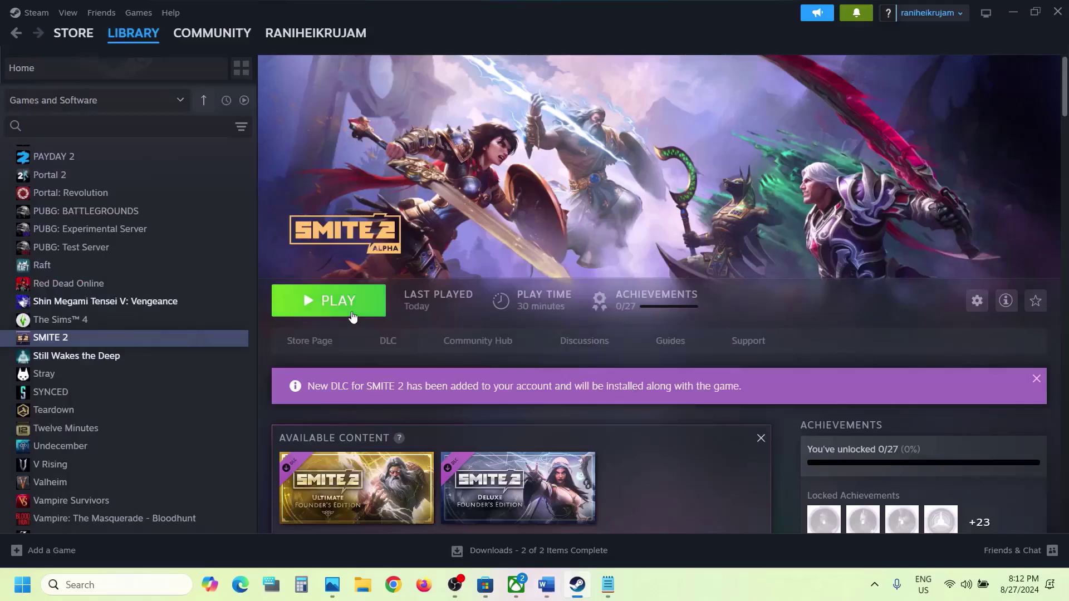
pyautogui.click(352, 316)
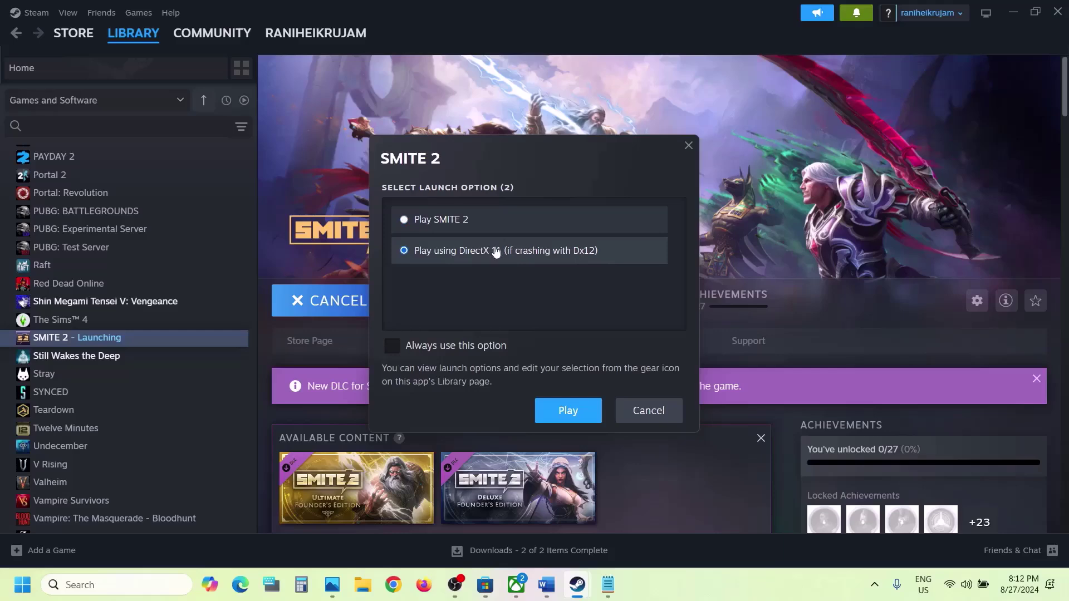
pyautogui.click(647, 413)
# Switch back to the Word guide and highlight the Step 3 text about running the game from the installation folder.
pyautogui.click(547, 584)
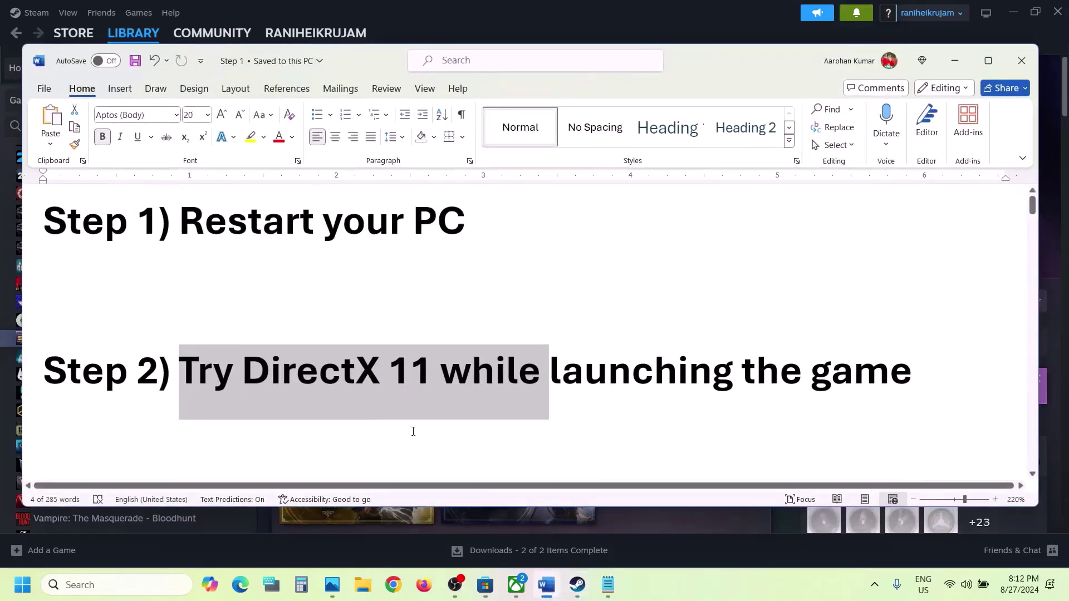
pyautogui.scroll(-3, 413, 431)
pyautogui.scroll(-1, 413, 431)
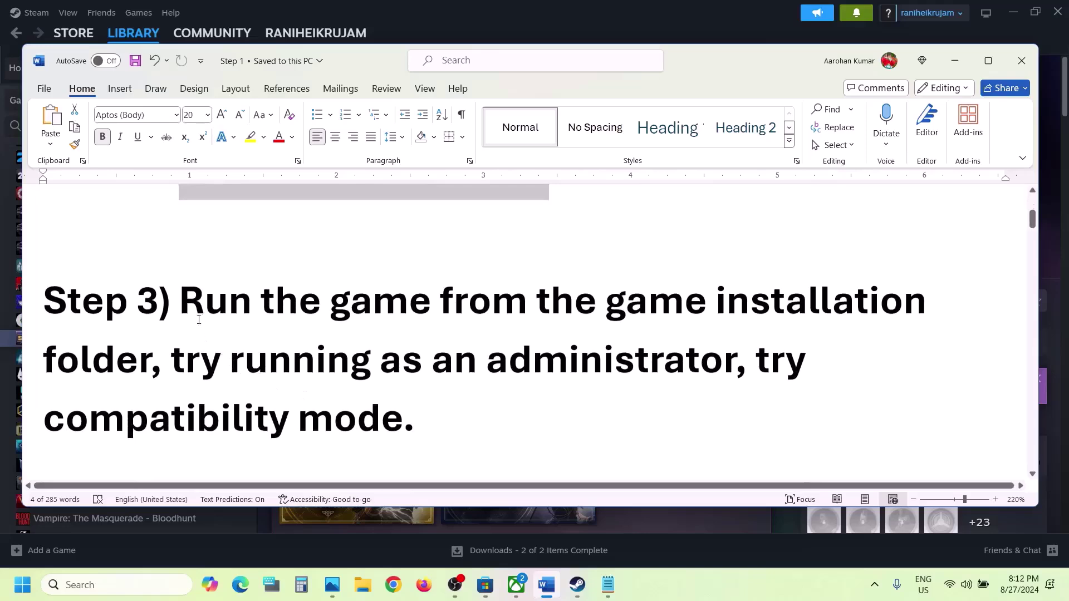
pyautogui.moveTo(181, 301); pyautogui.dragTo(149, 359)
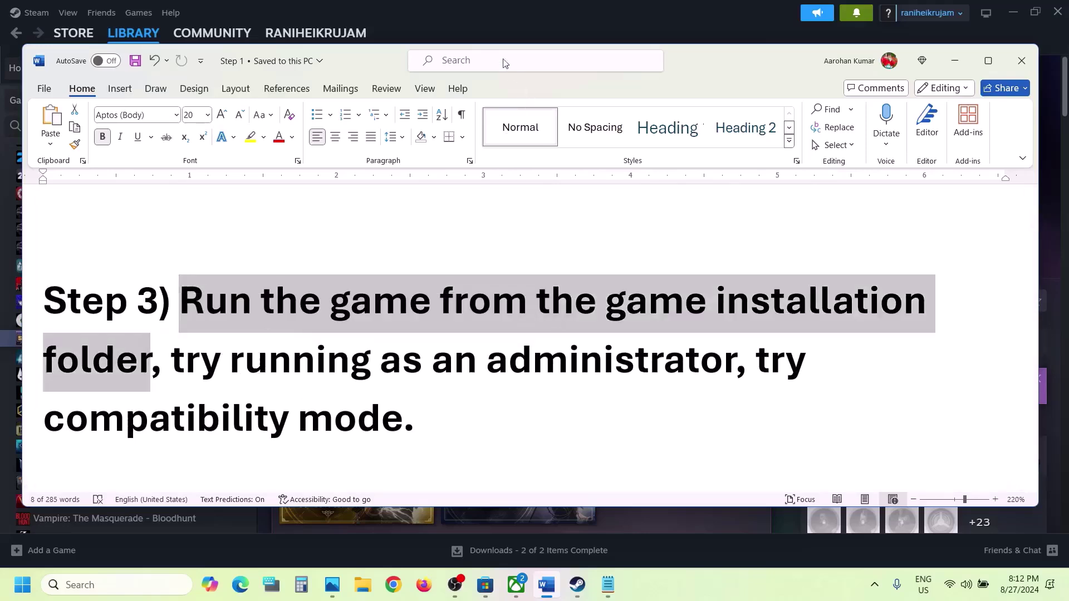
# Return to Steam, browse the local files of SMITE 2 and open the Windows folder inside its installation directory.
pyautogui.click(496, 25)
pyautogui.rightClick(96, 339)
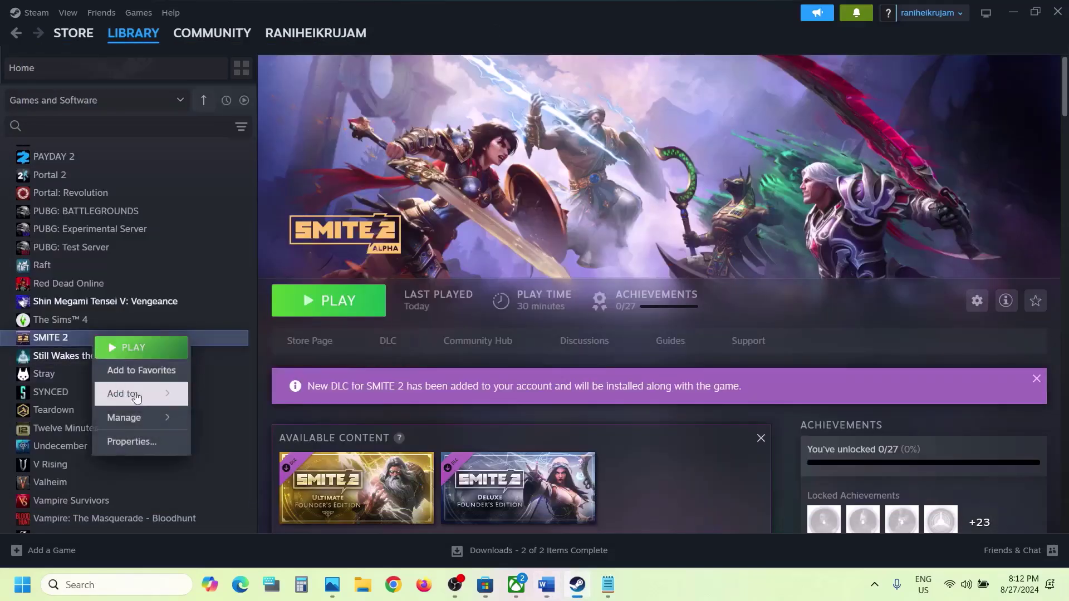
pyautogui.moveTo(134, 415)
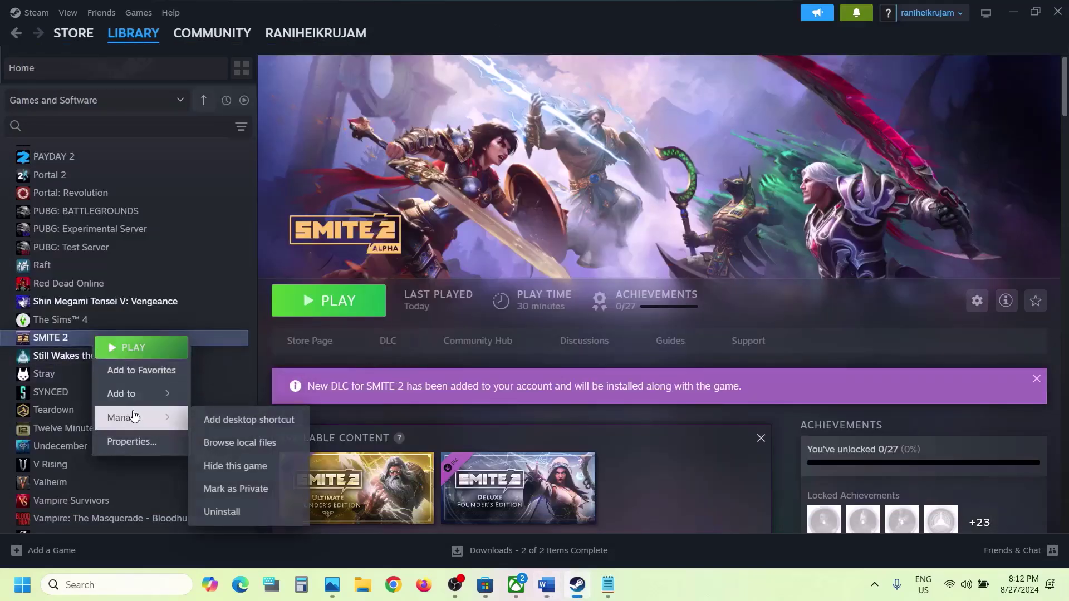
pyautogui.click(246, 444)
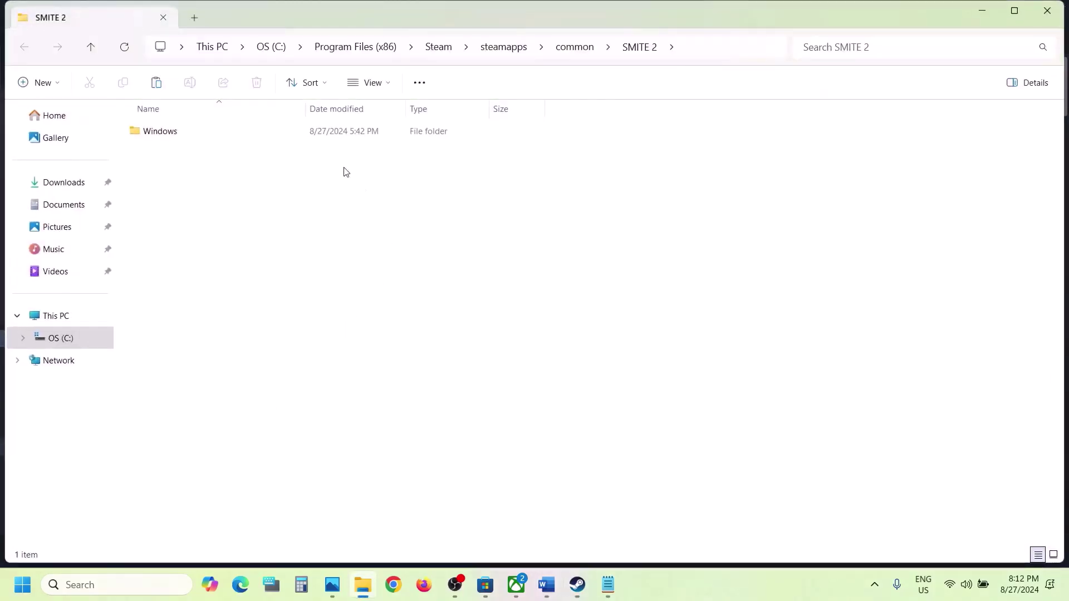
pyautogui.doubleClick(179, 135)
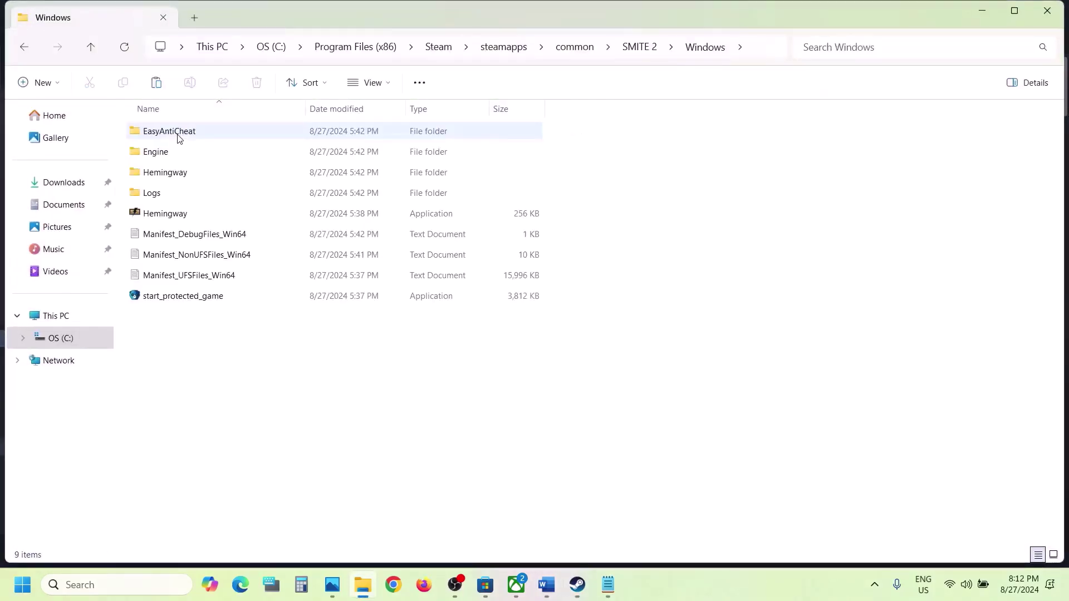
# Locate the Hemingway application and the Hemingway-Win64-Shipping application inside the Hemingway\Binaries\Win64 folder.
pyautogui.click(171, 217)
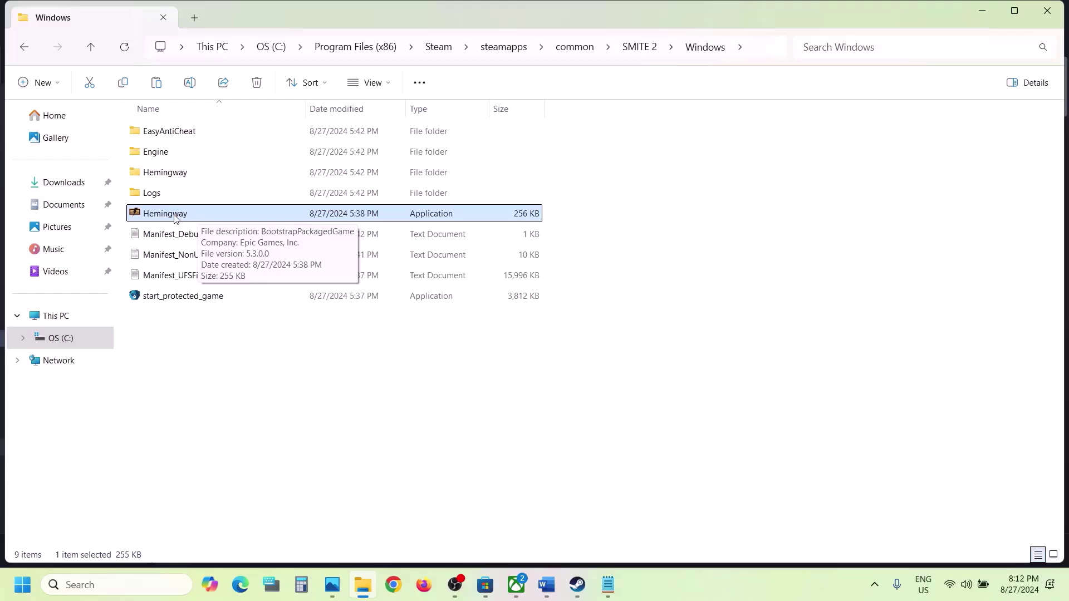
pyautogui.click(180, 174)
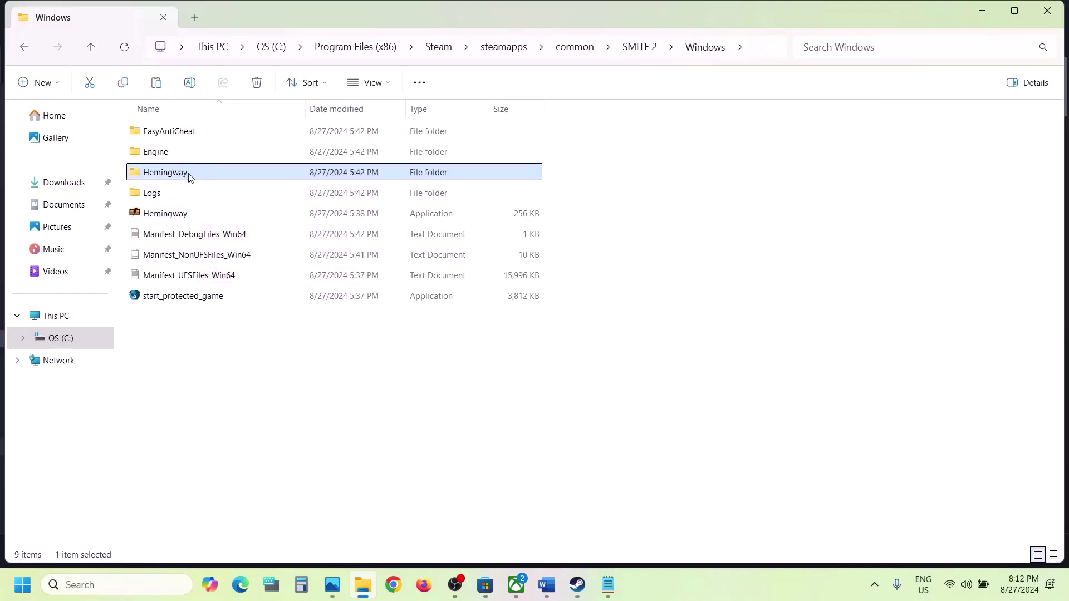
pyautogui.doubleClick(189, 174)
pyautogui.doubleClick(178, 139)
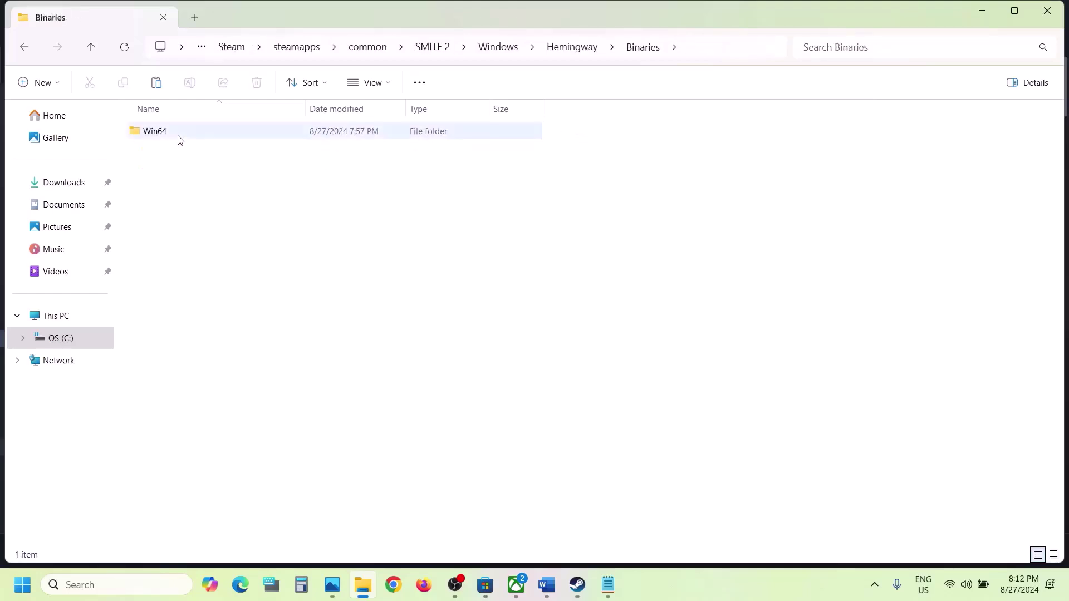
pyautogui.doubleClick(180, 137)
pyautogui.click(206, 159)
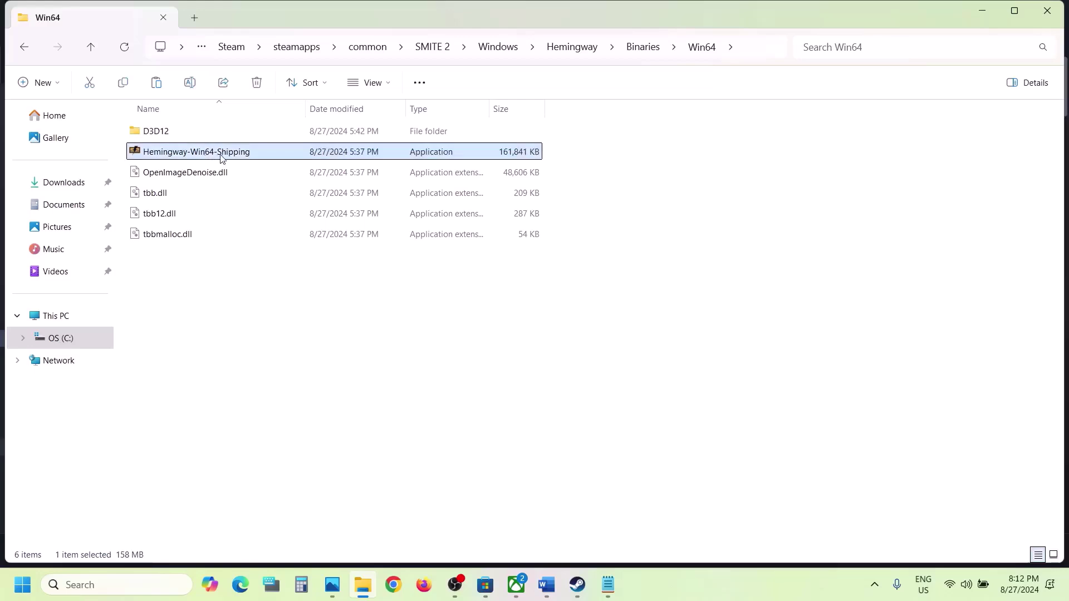
pyautogui.moveTo(211, 156)
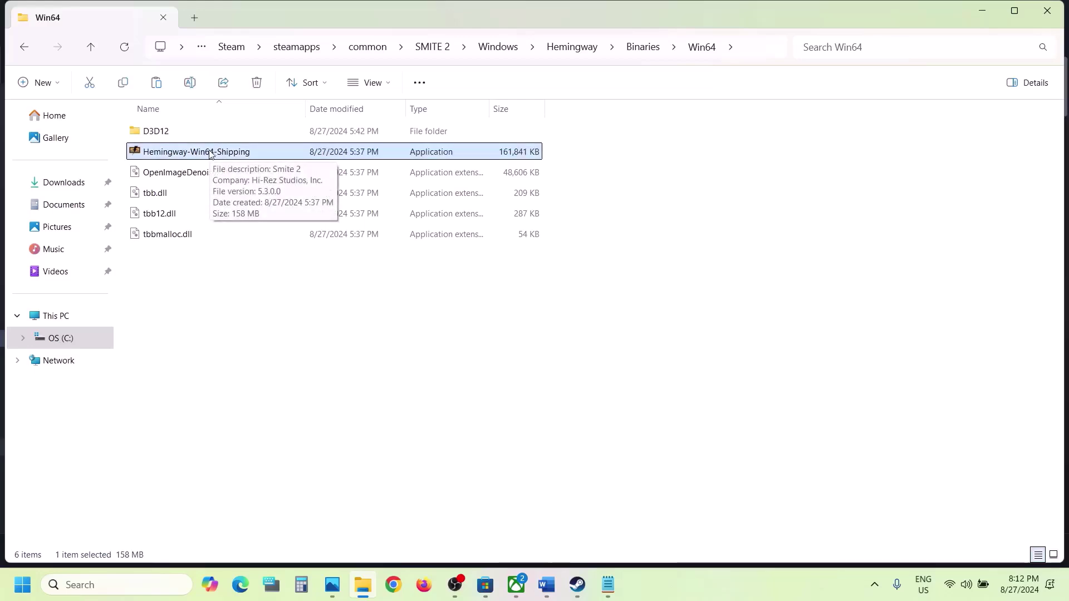
# Go back up to the Windows folder and set the Hemingway application to always run as an administrator.
pyautogui.click(94, 53)
pyautogui.click(95, 54)
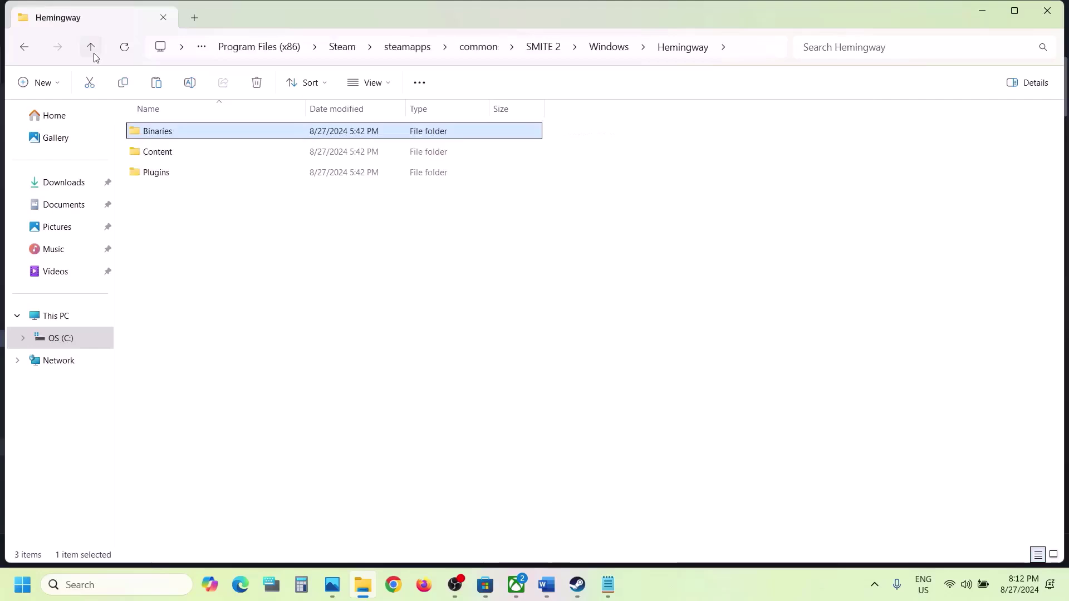
pyautogui.click(94, 54)
pyautogui.click(204, 219)
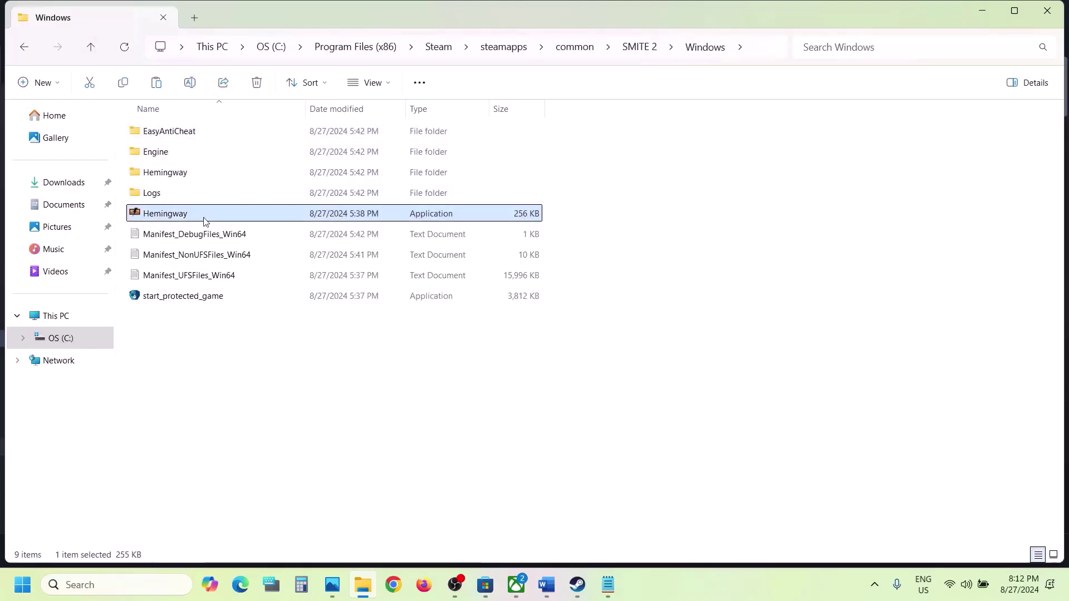
pyautogui.rightClick(184, 217)
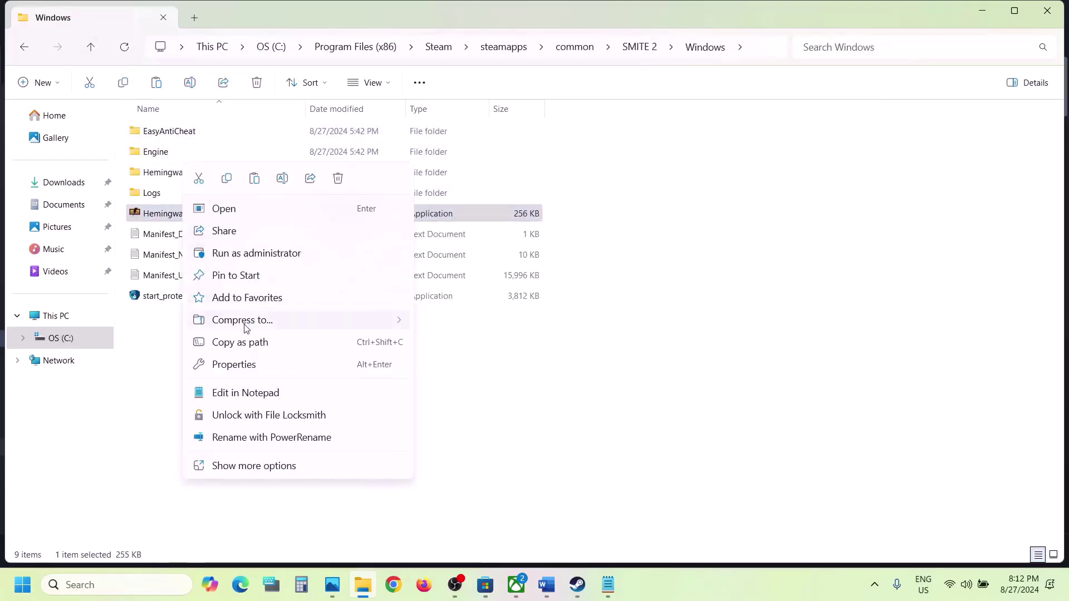
pyautogui.click(238, 362)
pyautogui.click(256, 218)
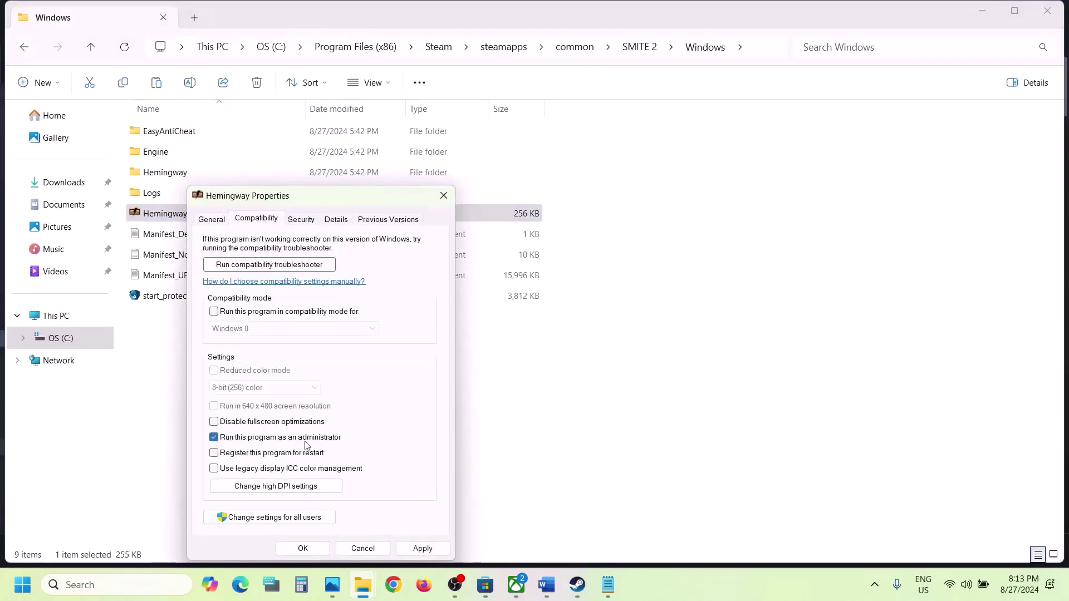
pyautogui.click(423, 548)
pyautogui.click(312, 550)
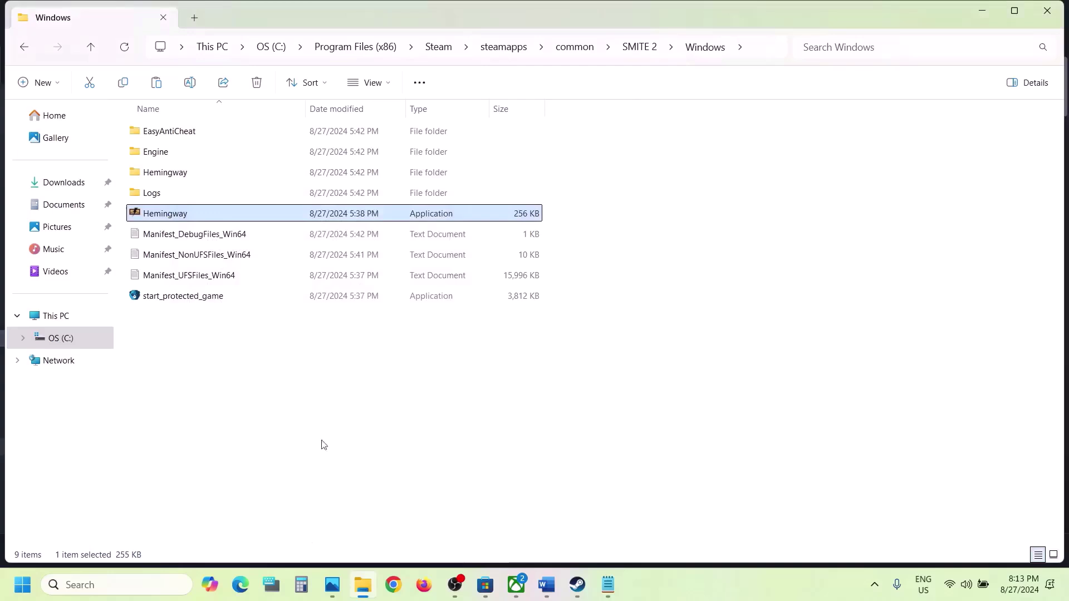
# Enable compatibility mode for Windows 8 in the Hemingway application's properties and apply it.
pyautogui.rightClick(177, 217)
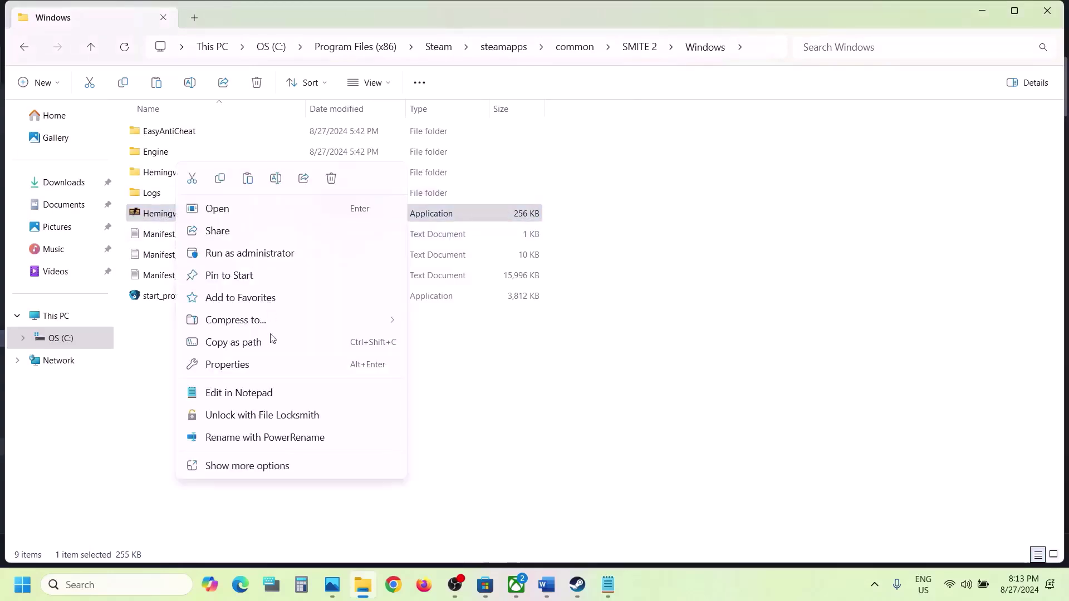
pyautogui.click(245, 372)
pyautogui.click(260, 221)
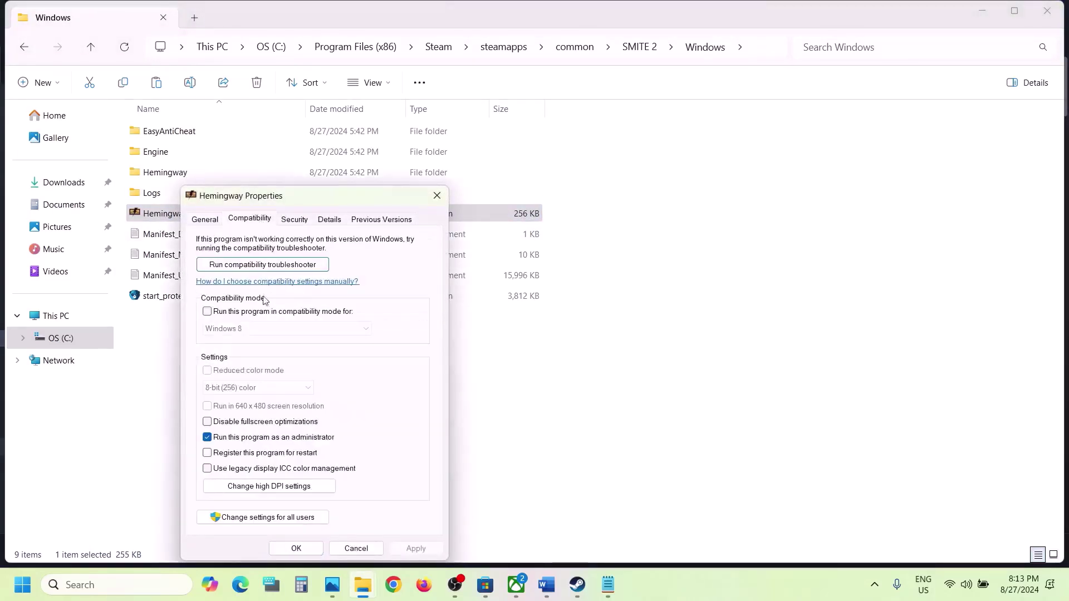
pyautogui.click(208, 311)
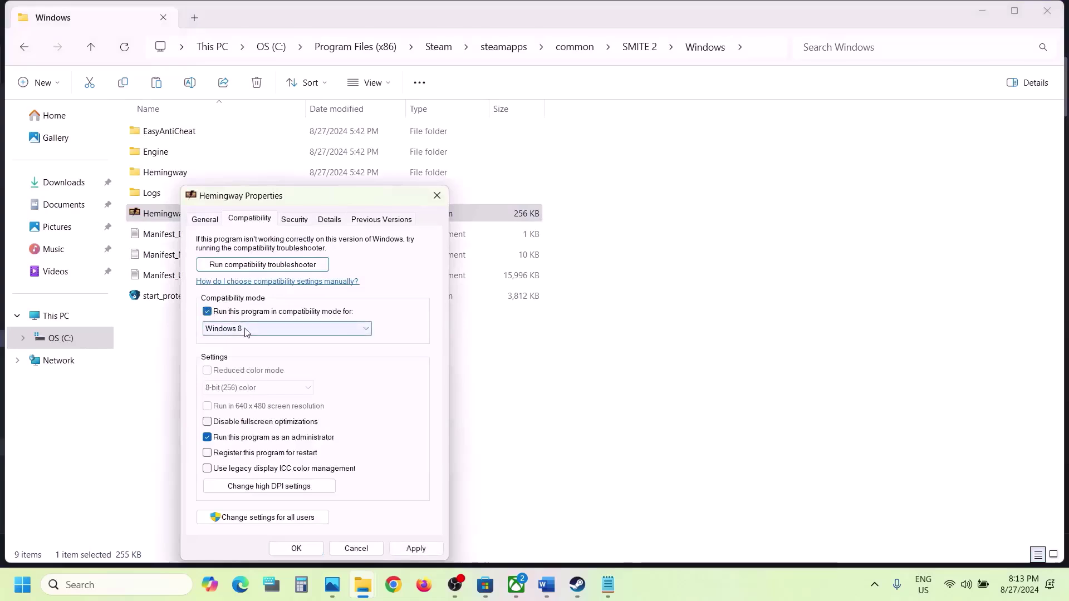
pyautogui.click(416, 548)
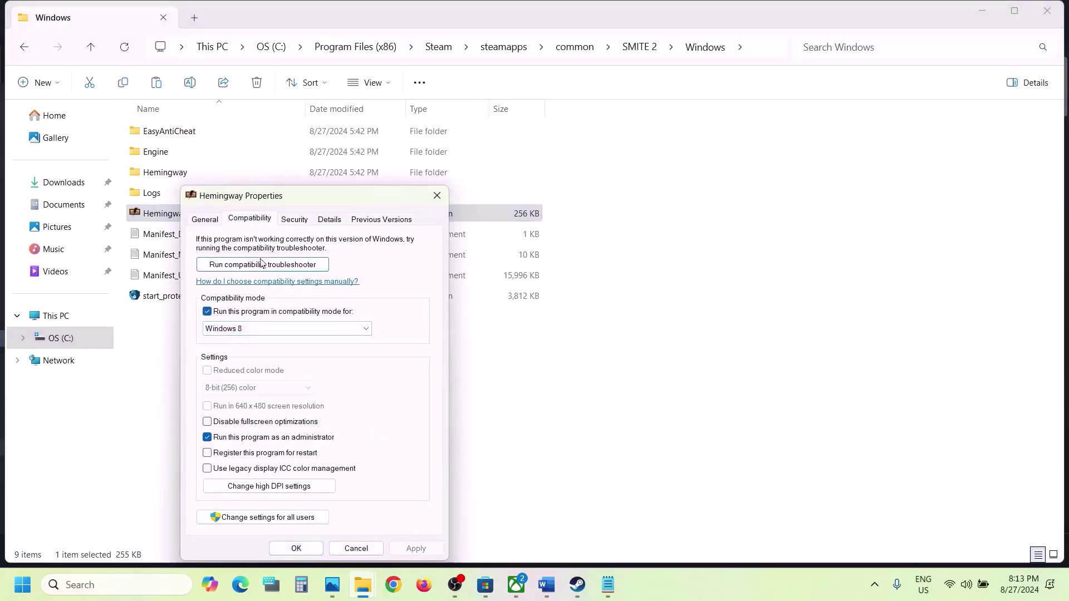
# Change the Hemingway application's compatibility mode to Windows 7, disable fullscreen optimizations, and save the properties.
pyautogui.click(254, 332)
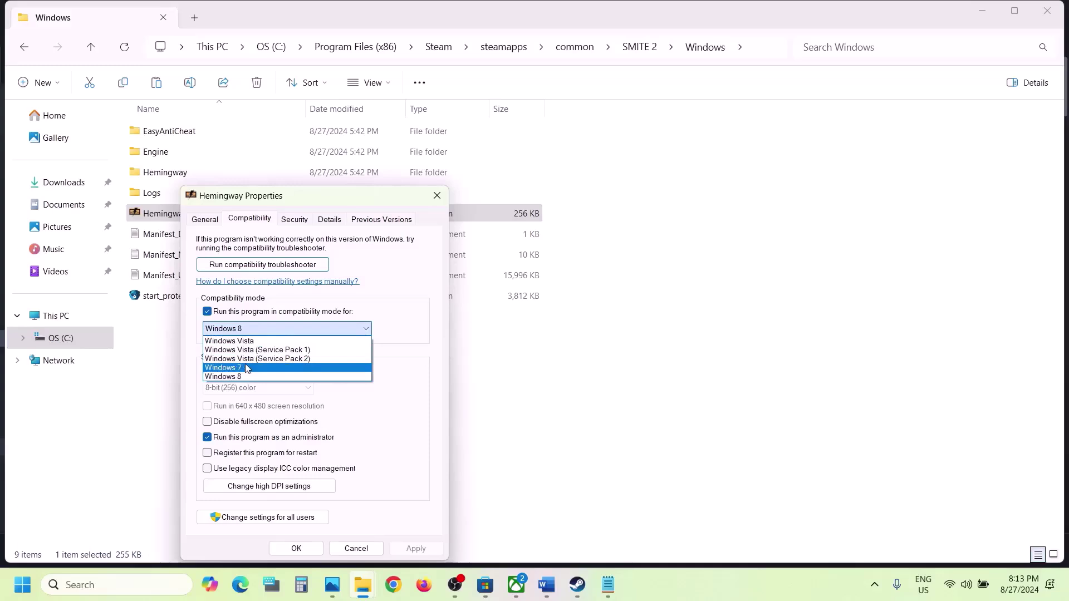
pyautogui.click(247, 368)
pyautogui.click(416, 549)
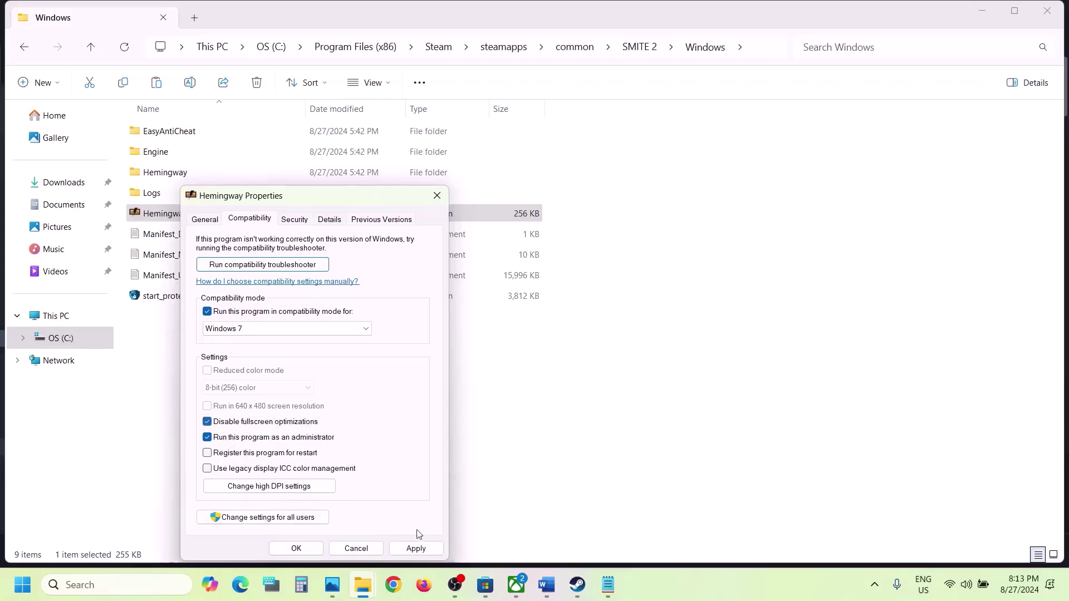
pyautogui.click(422, 548)
pyautogui.click(296, 549)
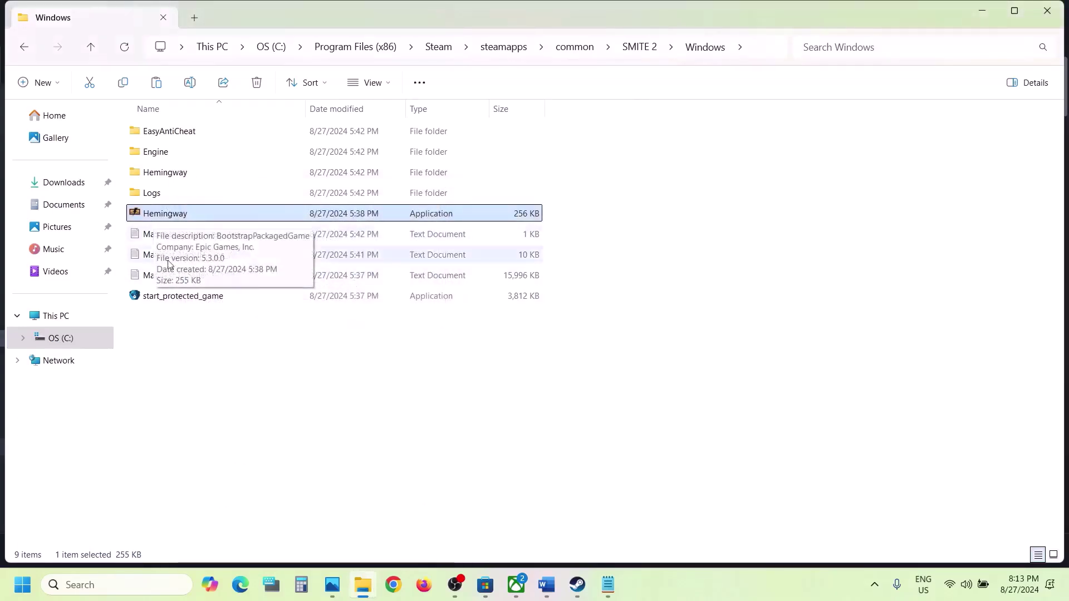
# Open the Hemingway\Binaries\Win64 folder and select the Hemingway-Win64-Shipping application.
pyautogui.click(170, 299)
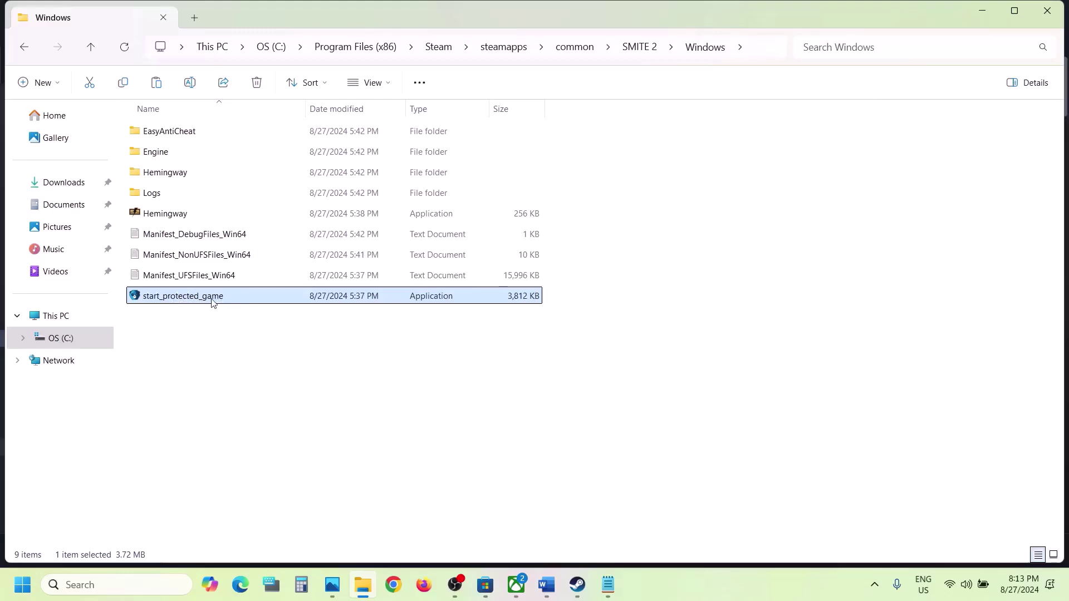
pyautogui.click(167, 175)
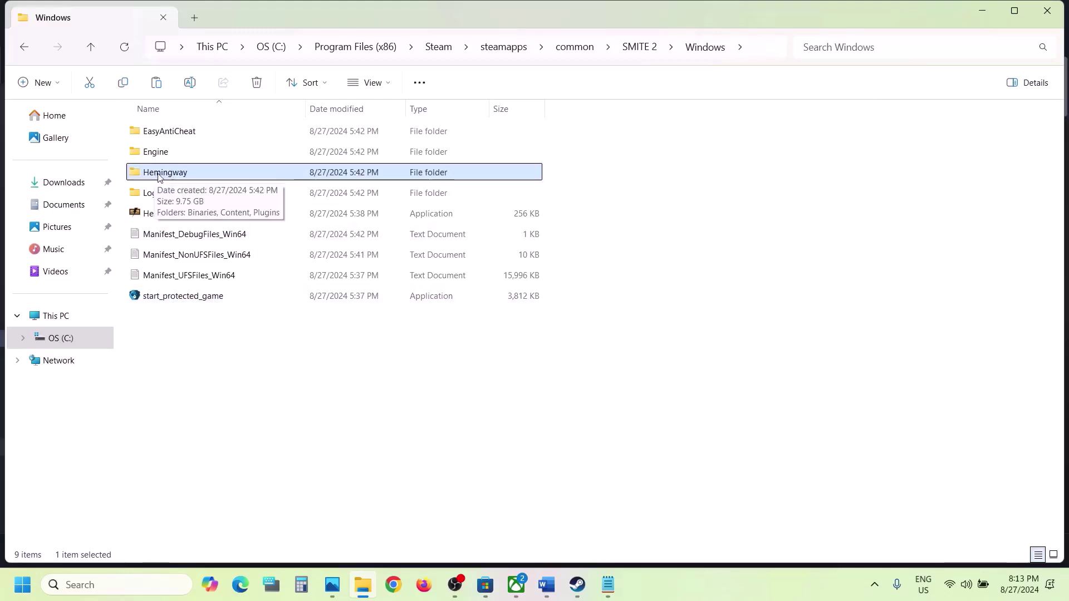
pyautogui.doubleClick(170, 174)
pyautogui.doubleClick(162, 130)
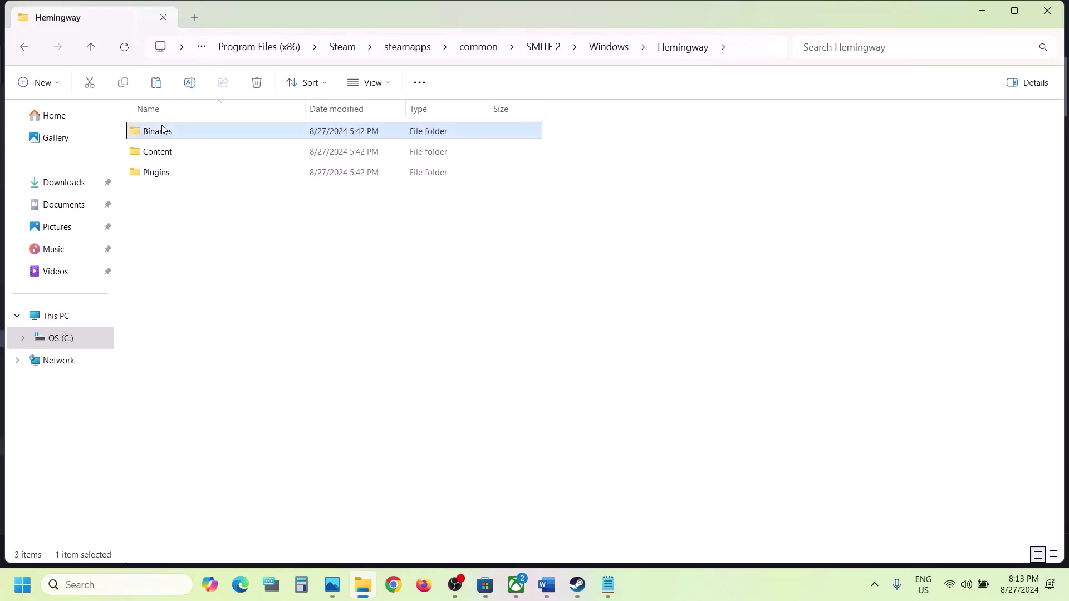
pyautogui.doubleClick(162, 130)
pyautogui.click(191, 157)
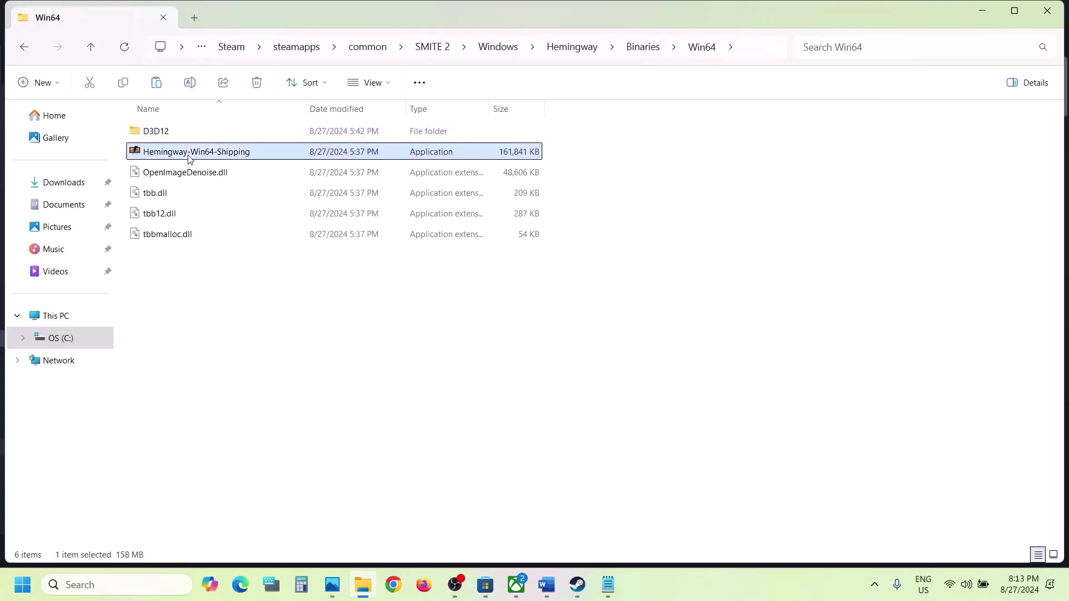
# Set the Hemingway-Win64-Shipping application to run as an administrator in its compatibility properties and save.
pyautogui.rightClick(200, 158)
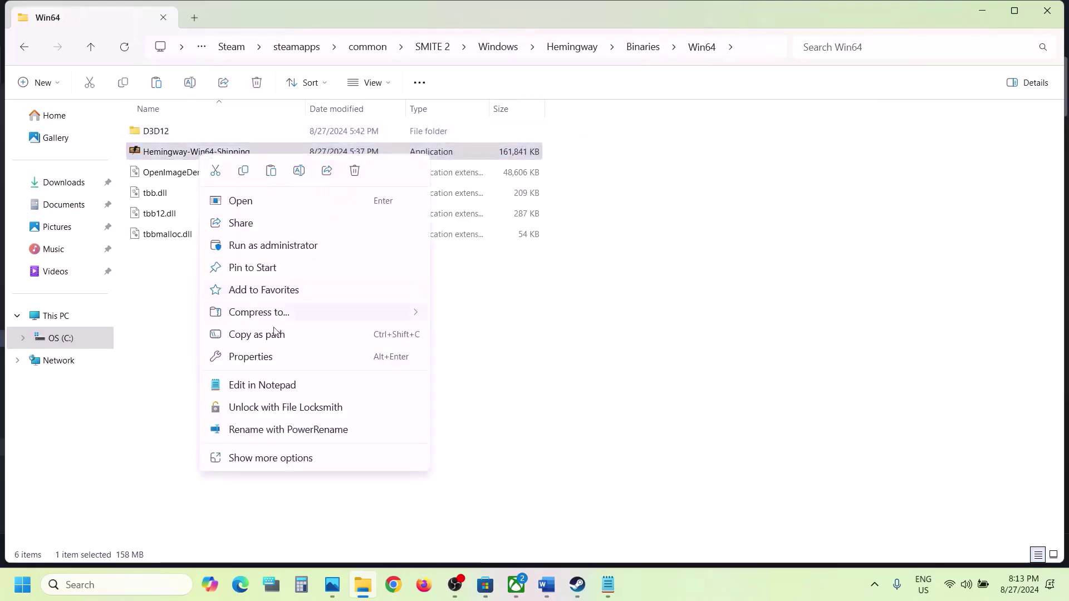
pyautogui.click(265, 355)
pyautogui.click(274, 189)
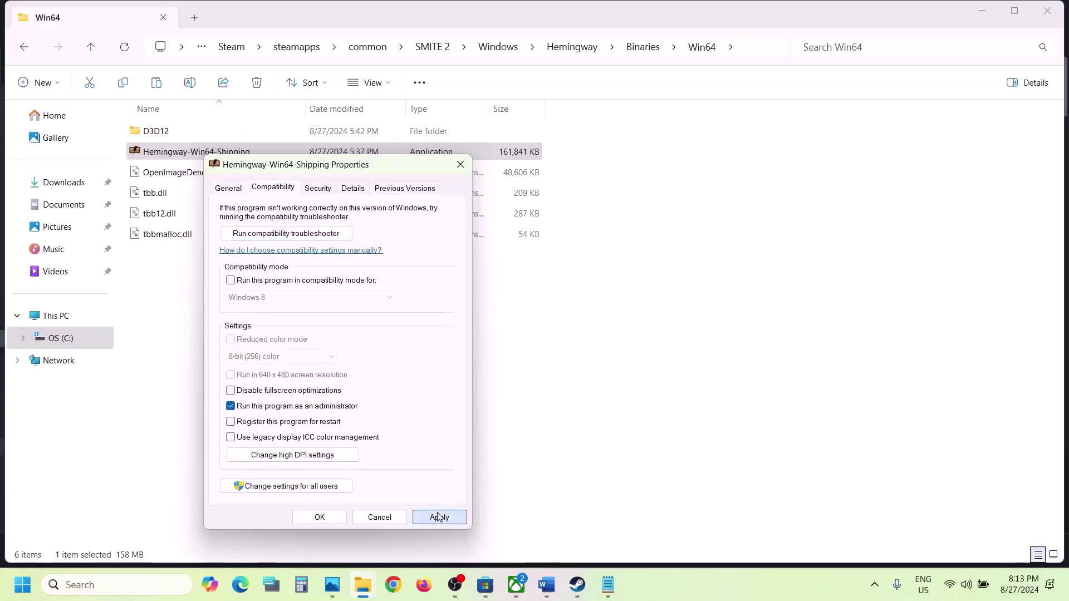
pyautogui.click(319, 516)
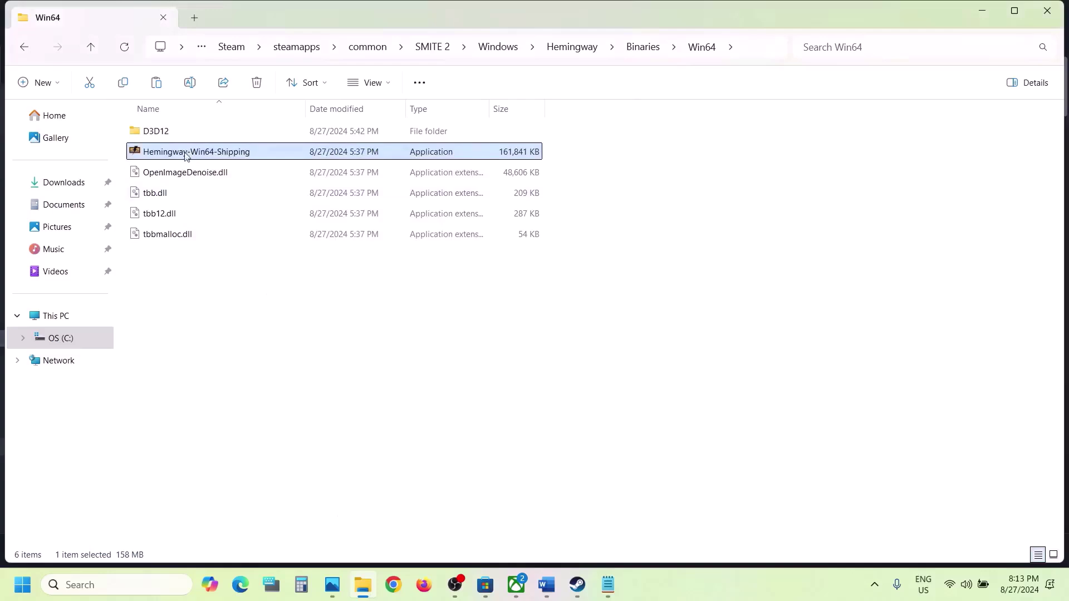
# Enable compatibility mode for Windows 8 in the Hemingway-Win64-Shipping application's properties and apply it.
pyautogui.rightClick(206, 161)
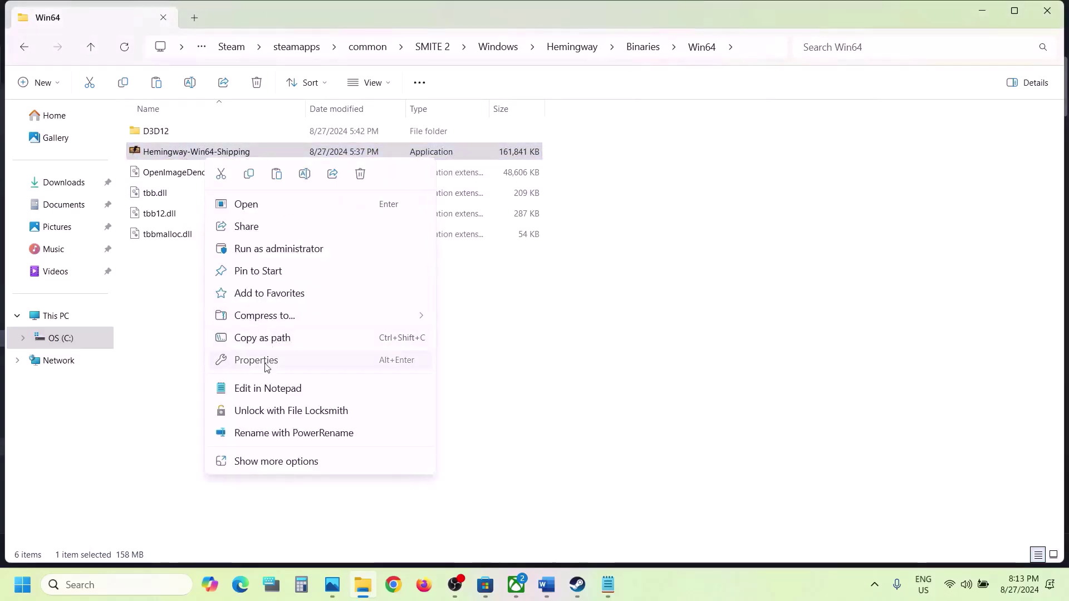
pyautogui.click(270, 360)
pyautogui.click(278, 192)
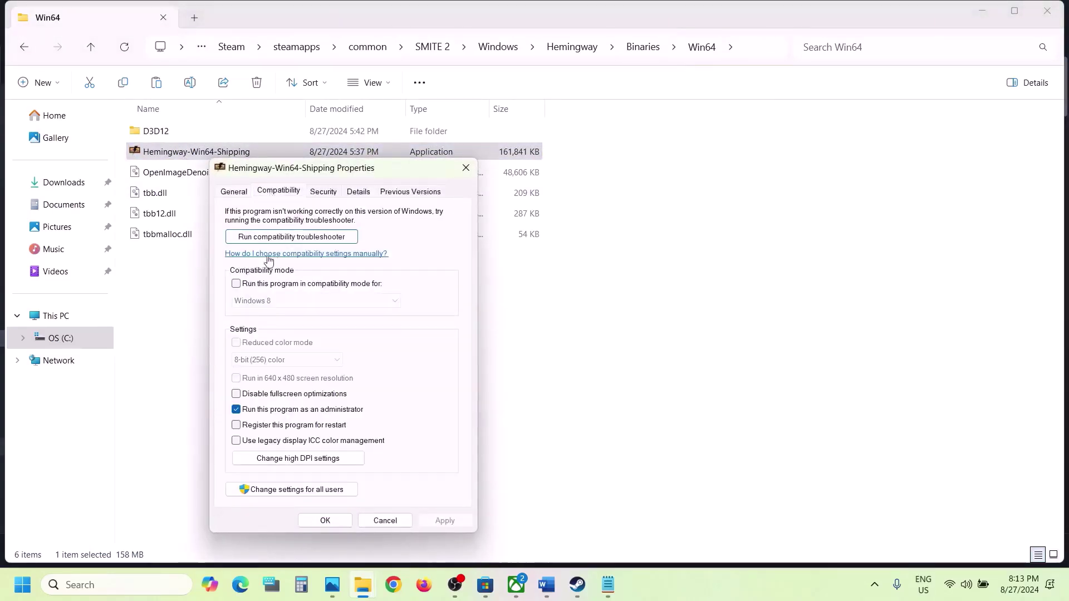
pyautogui.click(236, 284)
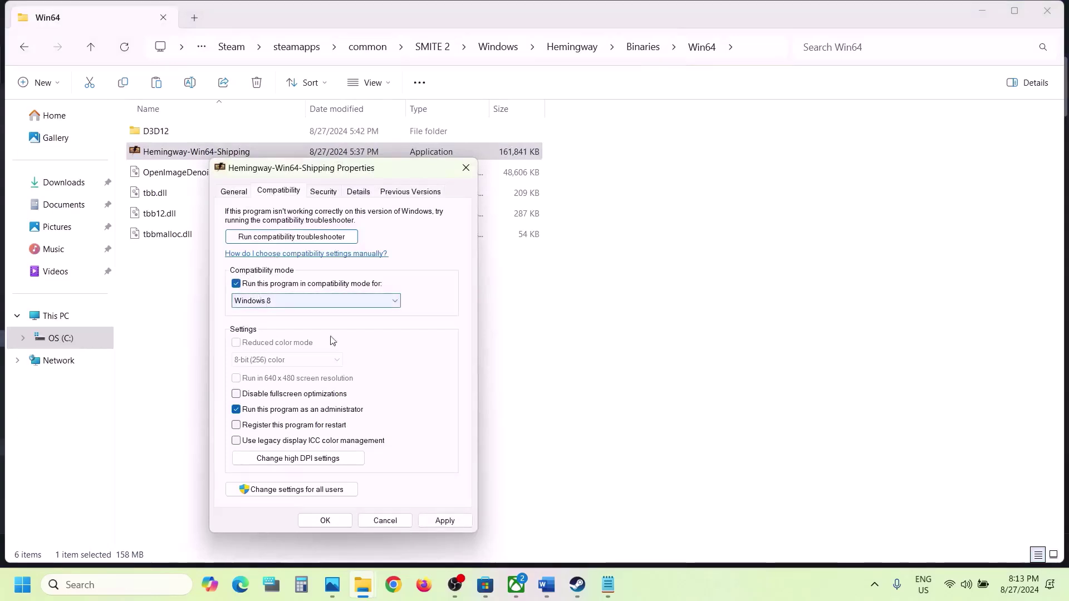
pyautogui.click(439, 521)
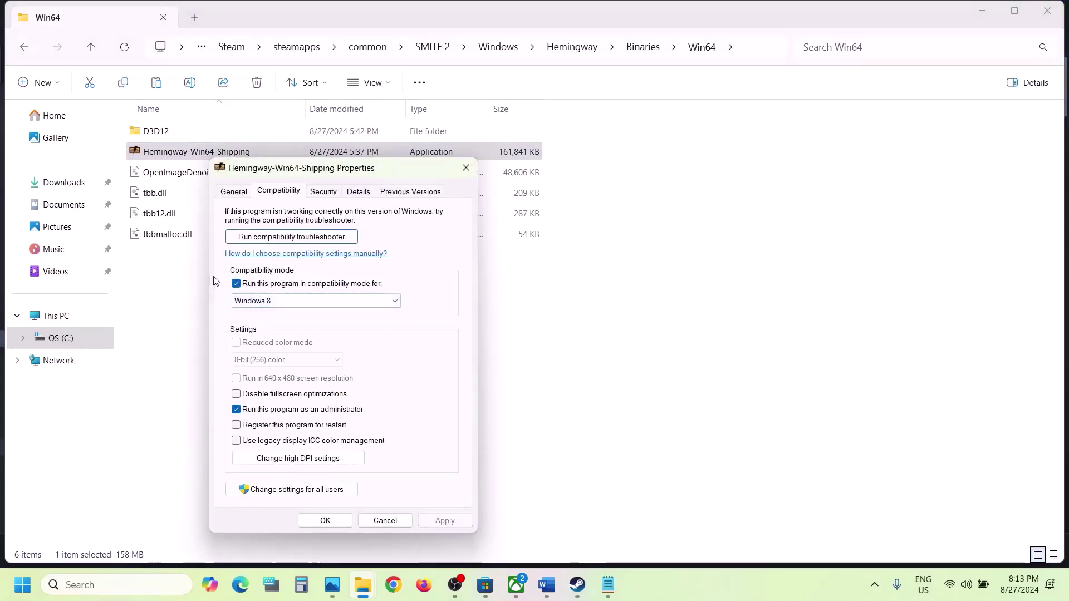
# Change the Hemingway-Win64-Shipping application's compatibility mode to Windows 7, disable fullscreen optimizations, and save the properties.
pyautogui.click(266, 303)
pyautogui.click(266, 341)
pyautogui.click(445, 520)
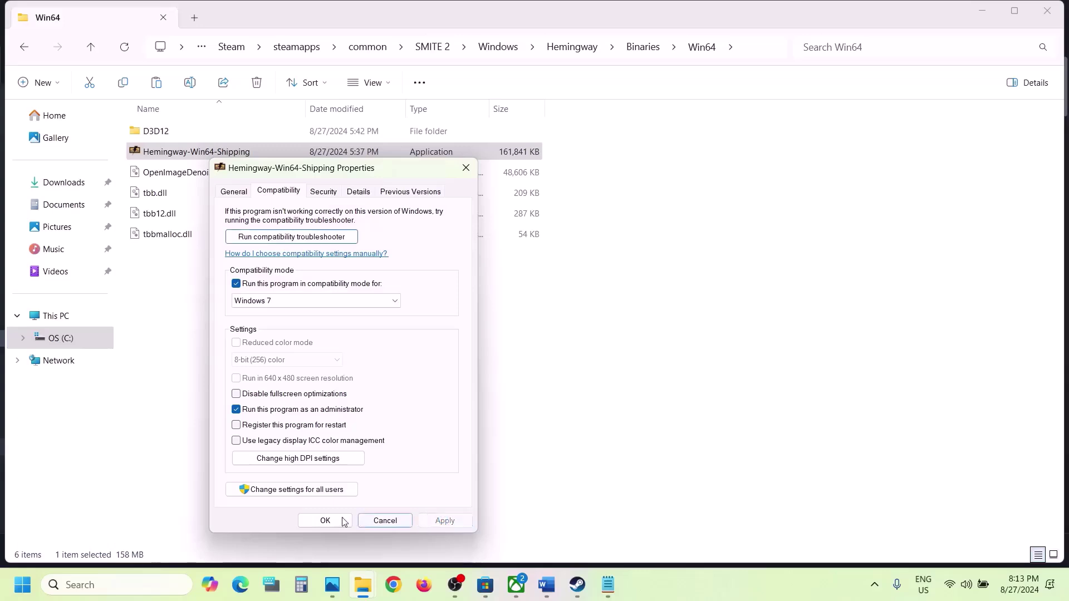
pyautogui.click(237, 394)
pyautogui.click(444, 521)
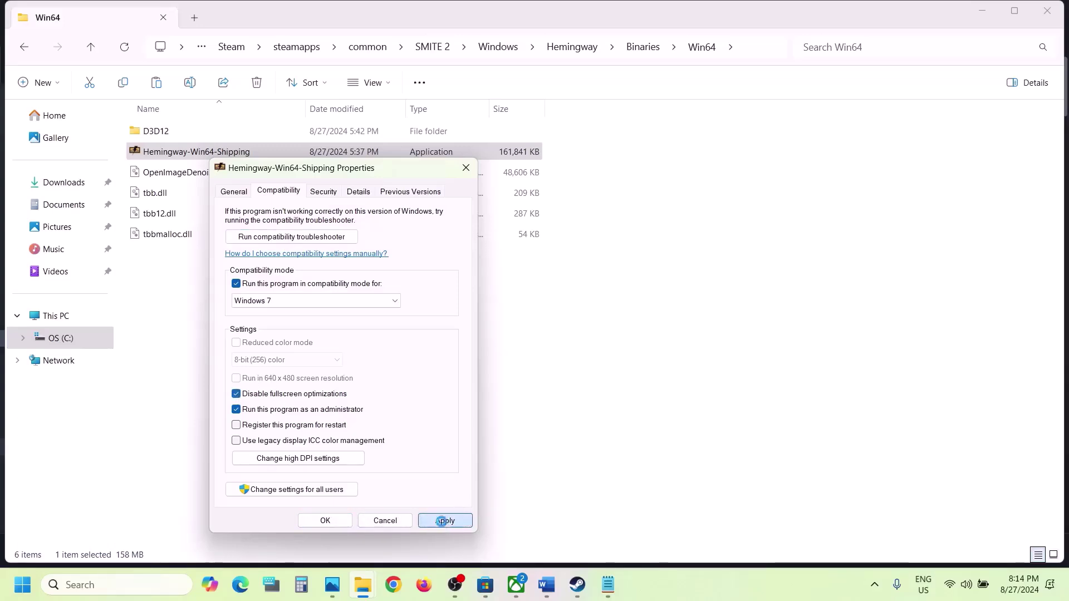
pyautogui.click(325, 521)
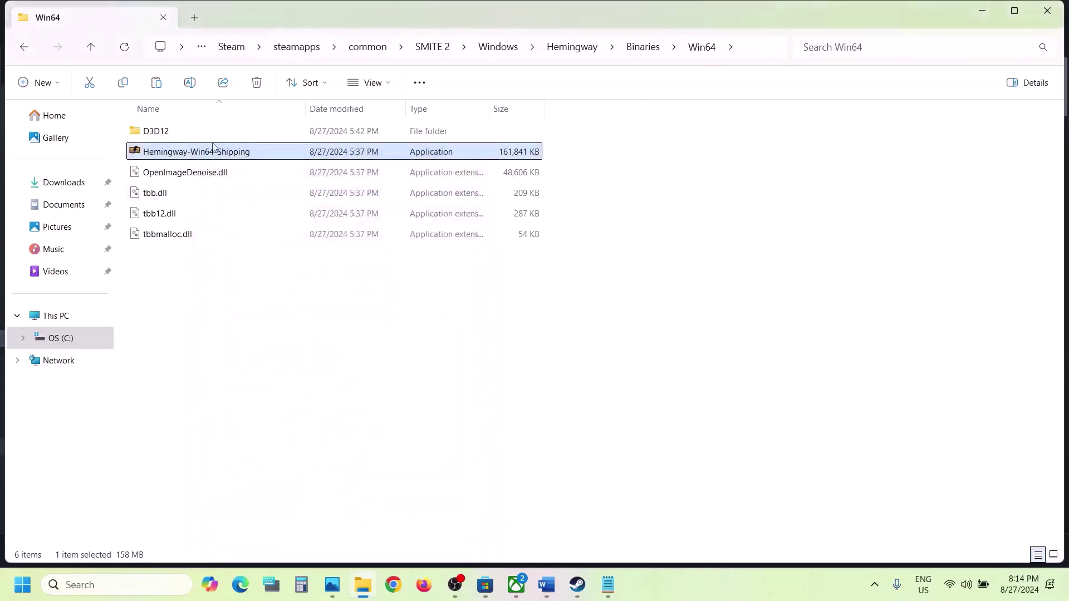
# Turn off compatibility mode, disabled fullscreen optimizations and running as administrator for the Hemingway-Win64-Shipping application, and save.
pyautogui.rightClick(181, 159)
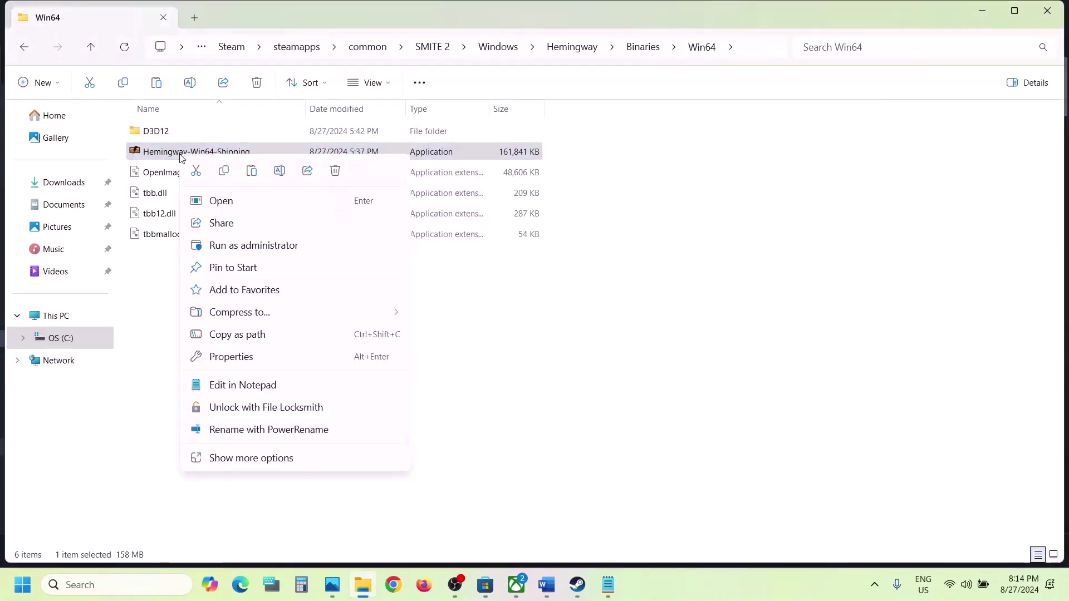
pyautogui.click(234, 357)
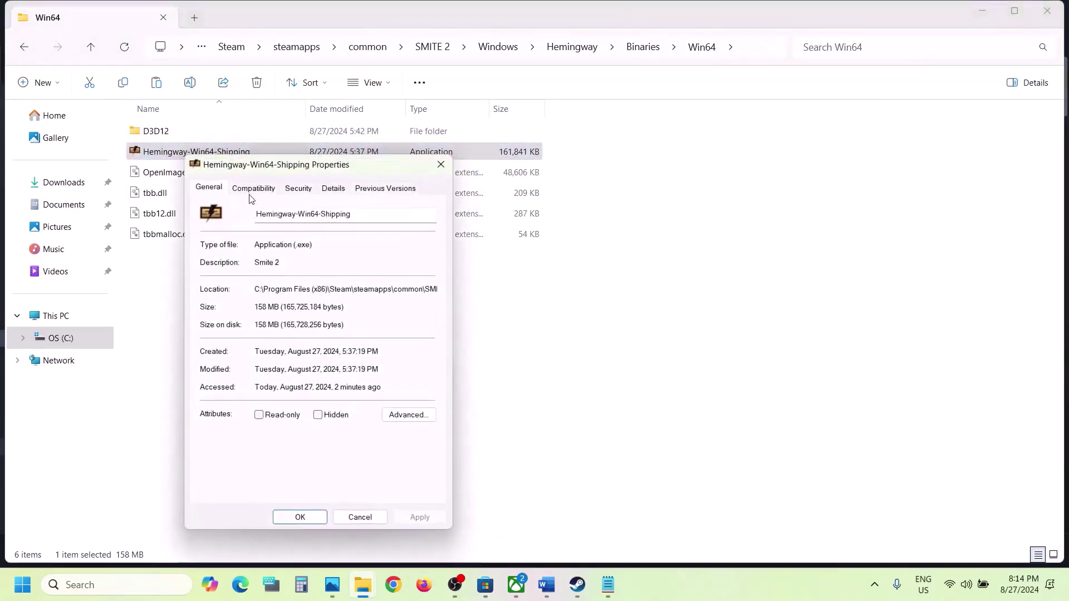
pyautogui.click(254, 189)
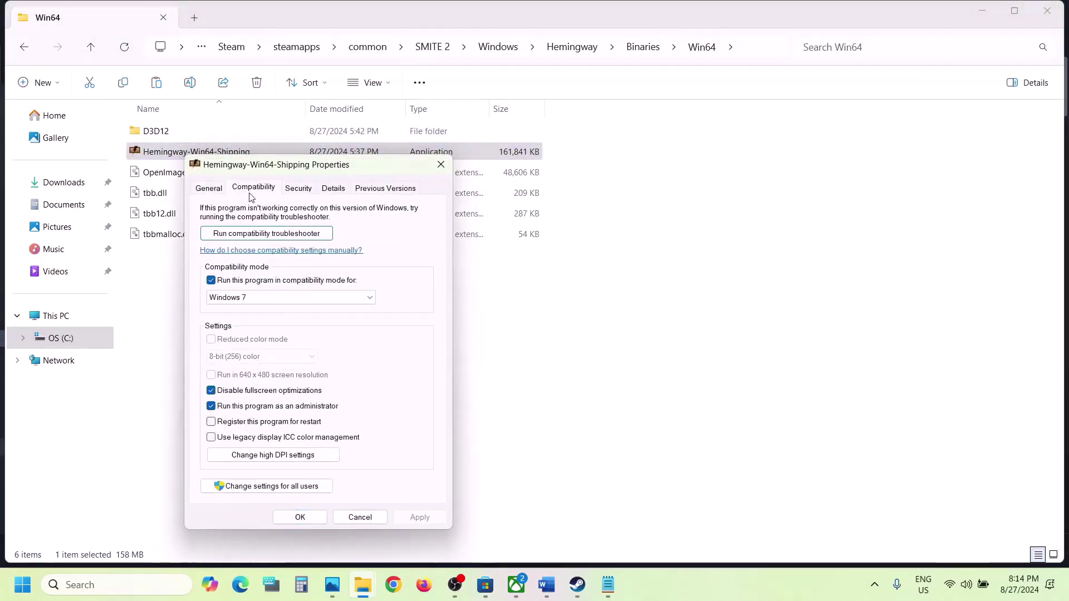
pyautogui.click(211, 280)
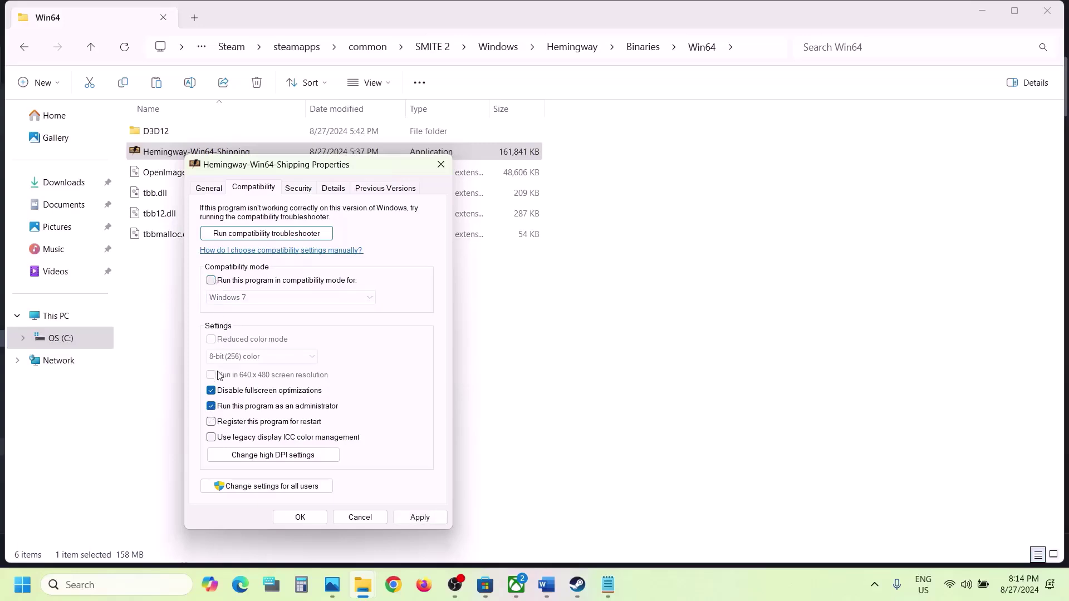
pyautogui.click(212, 407)
pyautogui.click(422, 517)
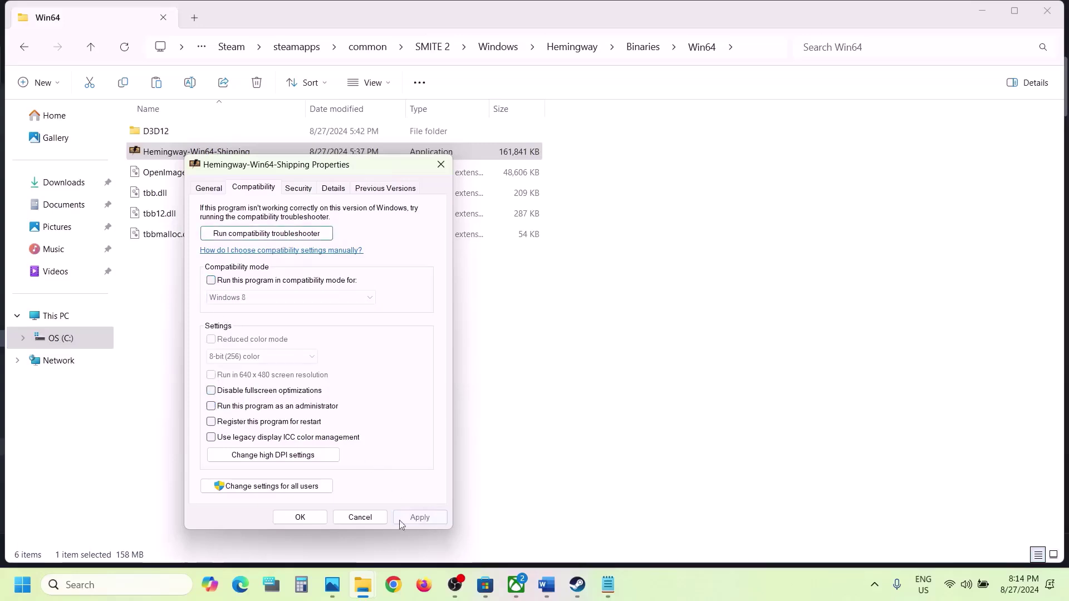
pyautogui.click(303, 518)
# In the SMITE 2\Windows folder, clear the Hemingway application's compatibility mode, fullscreen and administrator settings, save, and close the folder window.
pyautogui.click(91, 49)
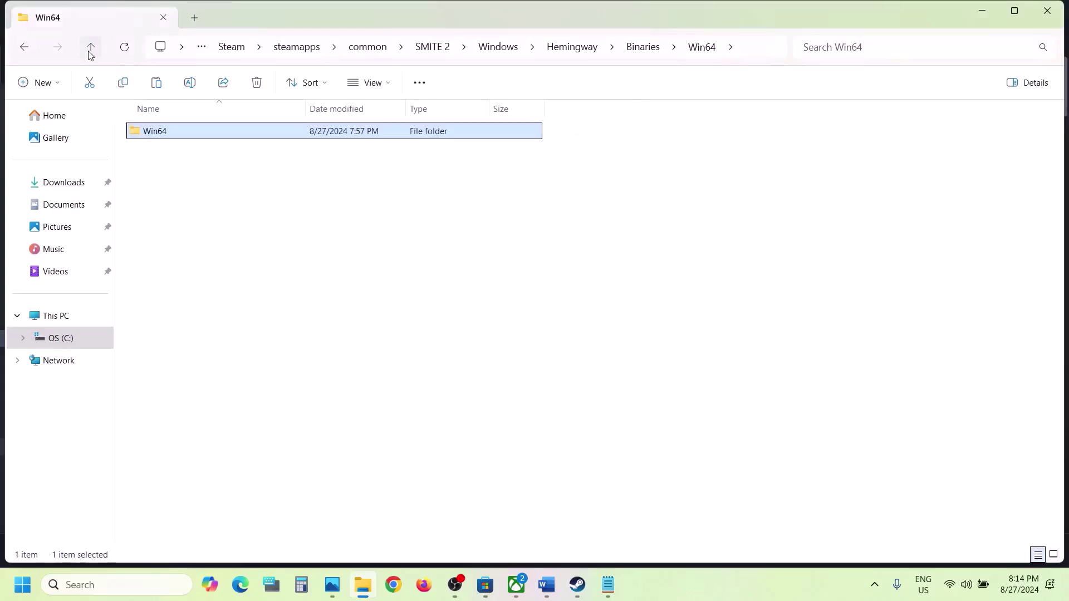
pyautogui.click(91, 49)
pyautogui.click(91, 49)
pyautogui.rightClick(170, 217)
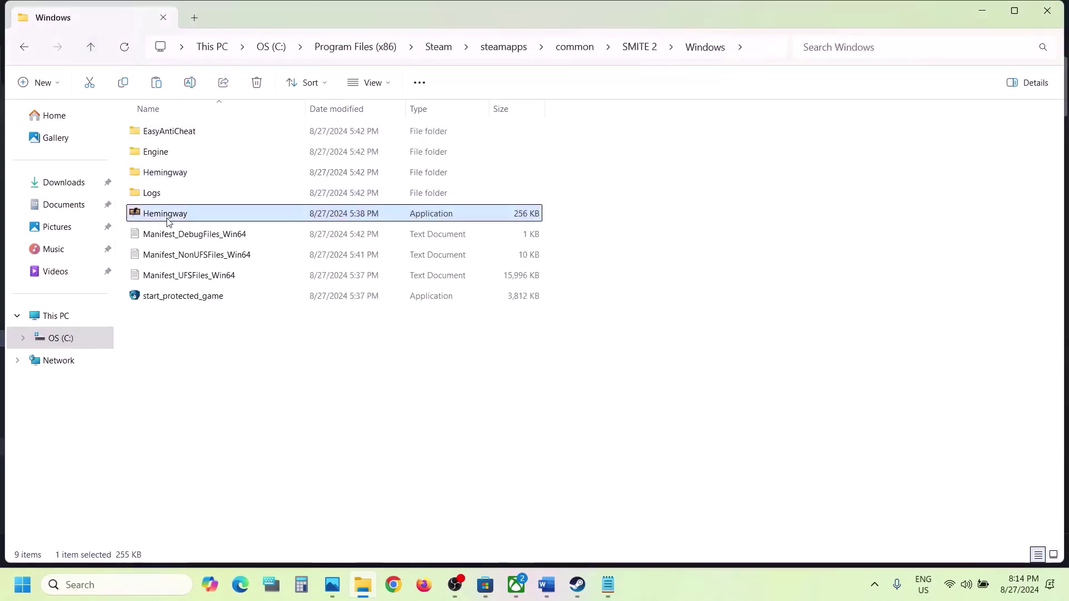
pyautogui.click(237, 365)
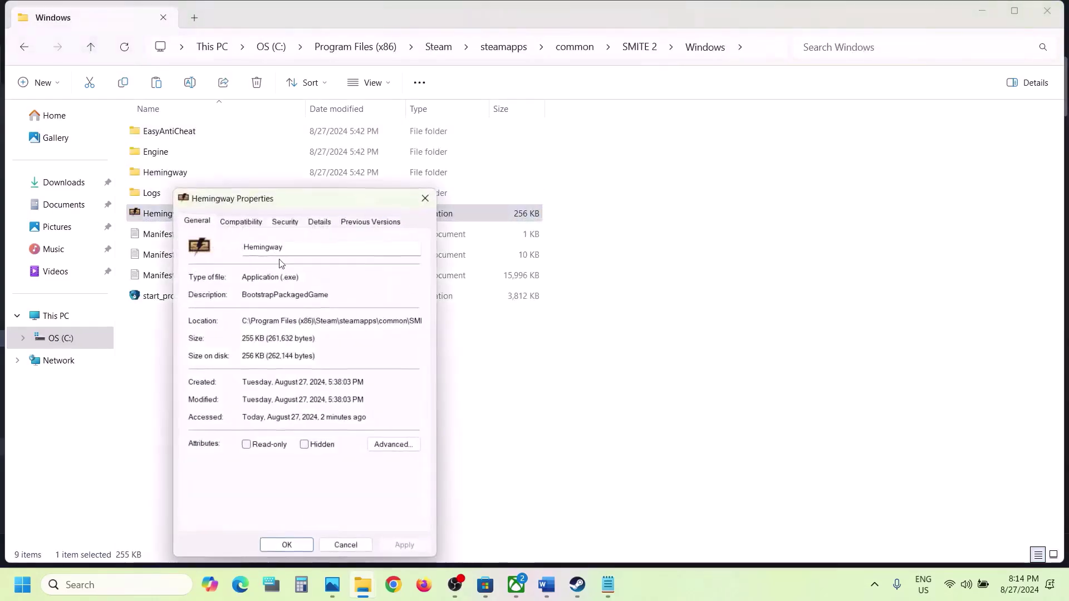
pyautogui.click(241, 218)
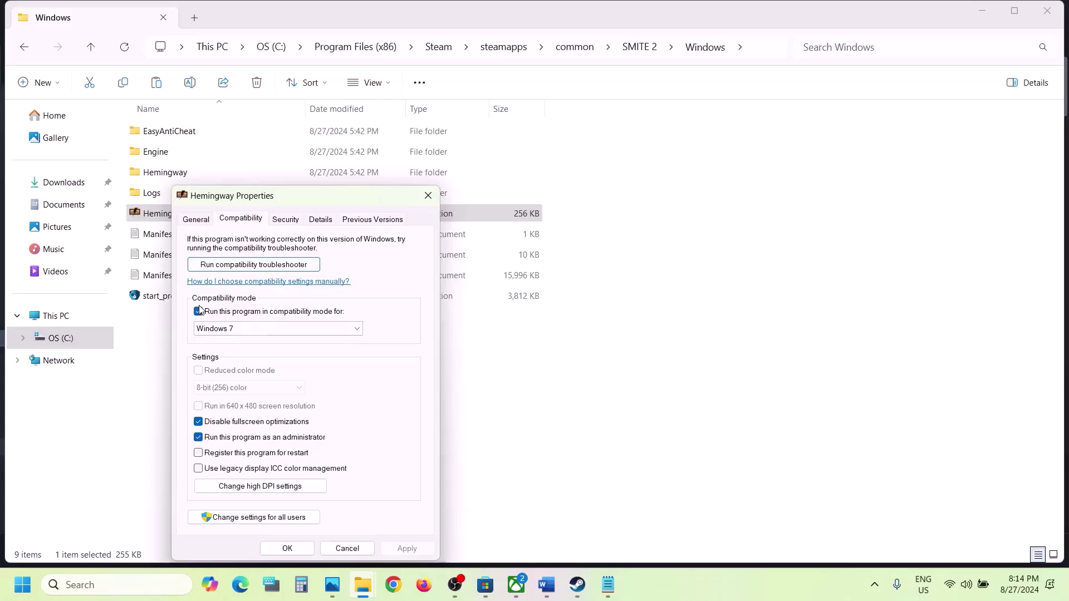
pyautogui.click(198, 312)
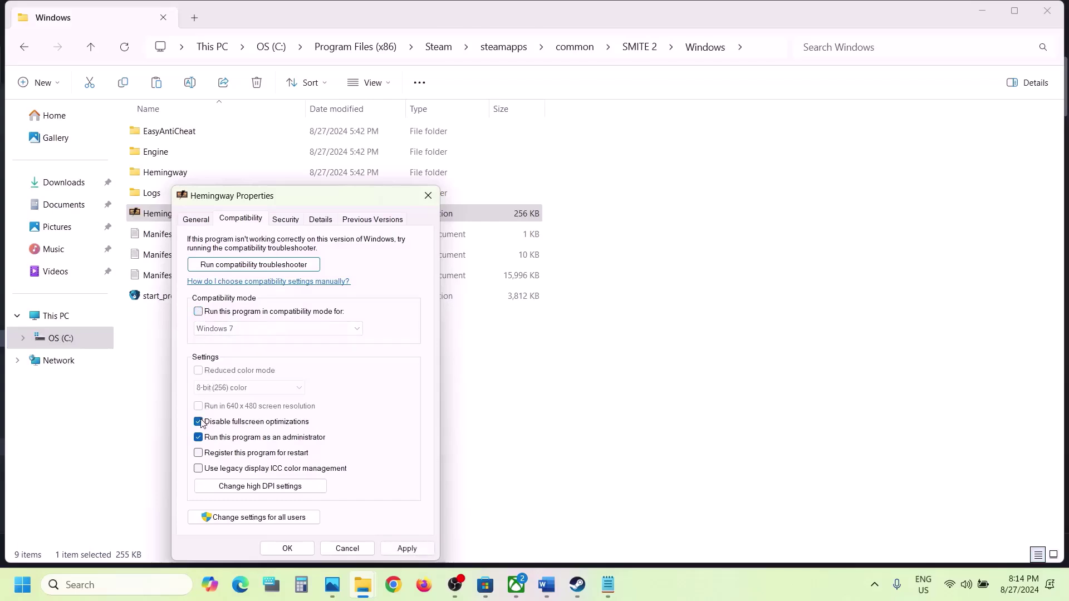
pyautogui.click(199, 438)
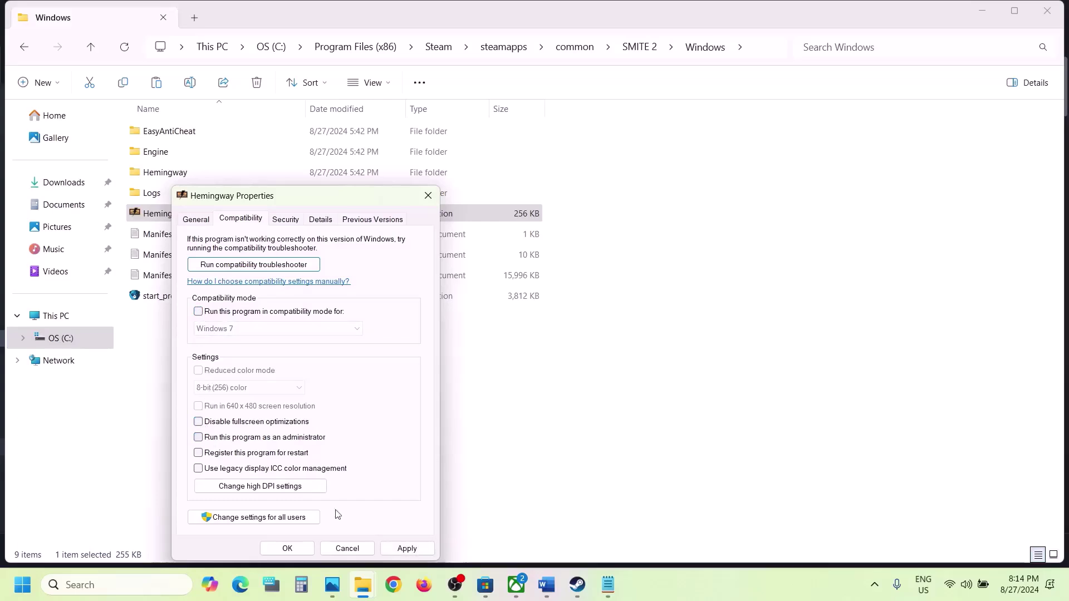
pyautogui.click(407, 549)
pyautogui.click(300, 548)
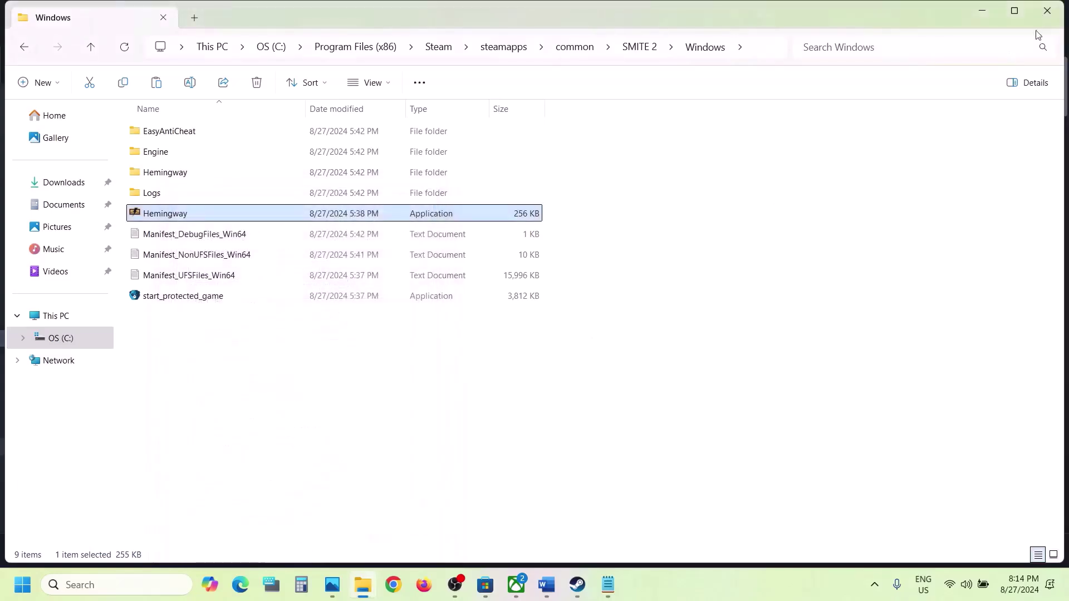
pyautogui.click(1044, 17)
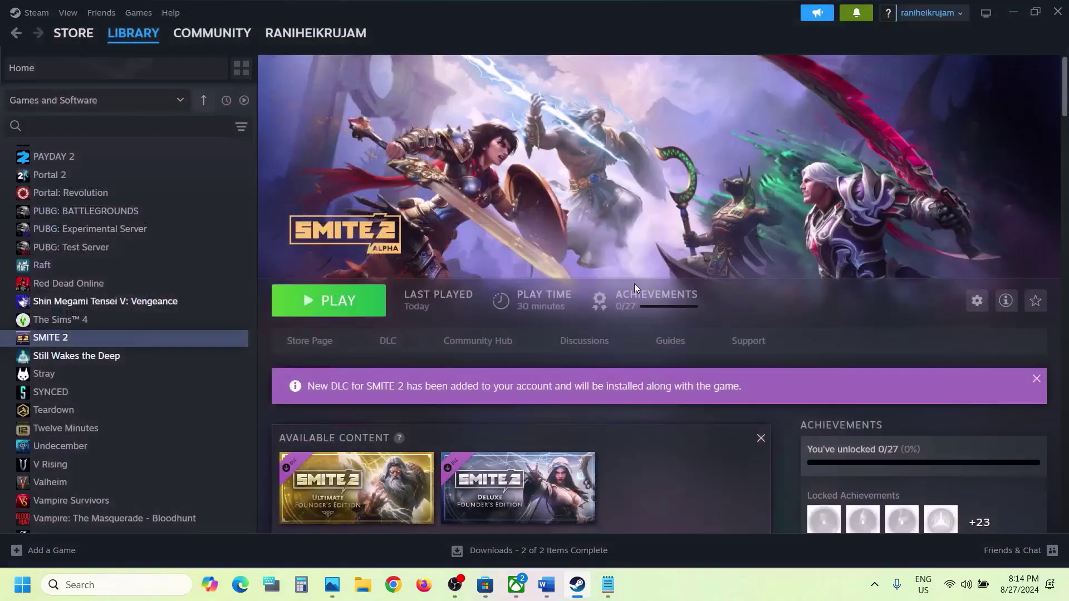
# Switch to the Word guide and read the step on allowing the game exe through third-party antivirus or Windows Security.
pyautogui.click(548, 588)
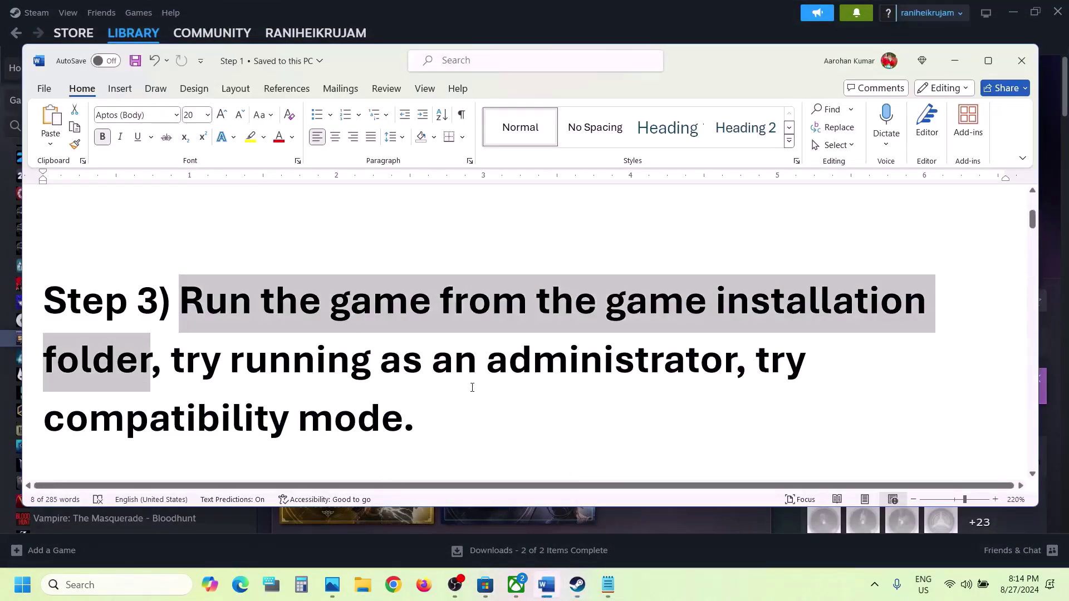
pyautogui.scroll(-5, 472, 388)
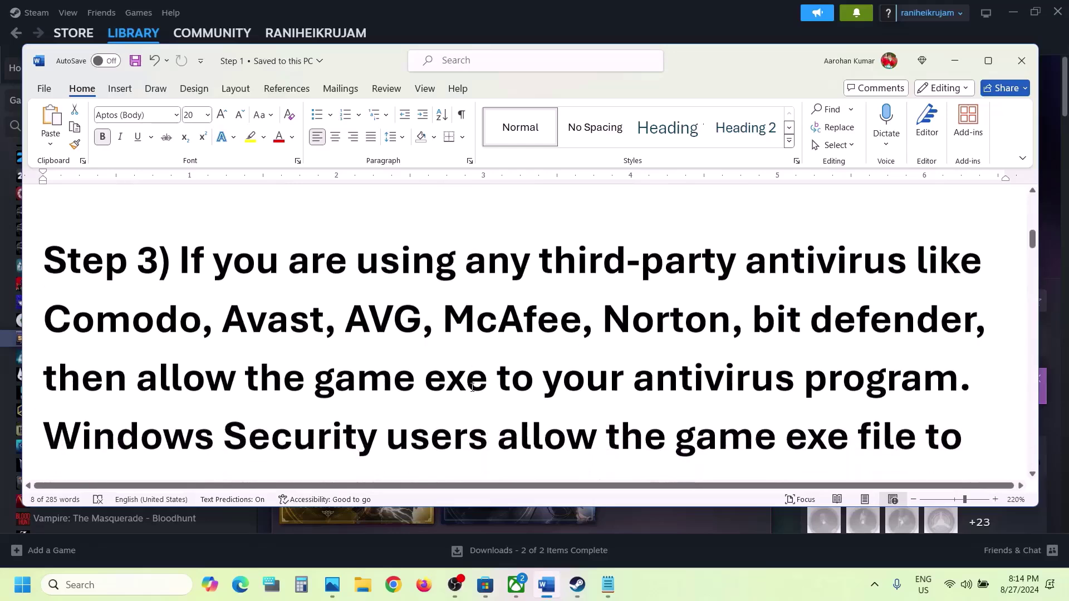
pyautogui.moveTo(179, 262); pyautogui.dragTo(731, 325)
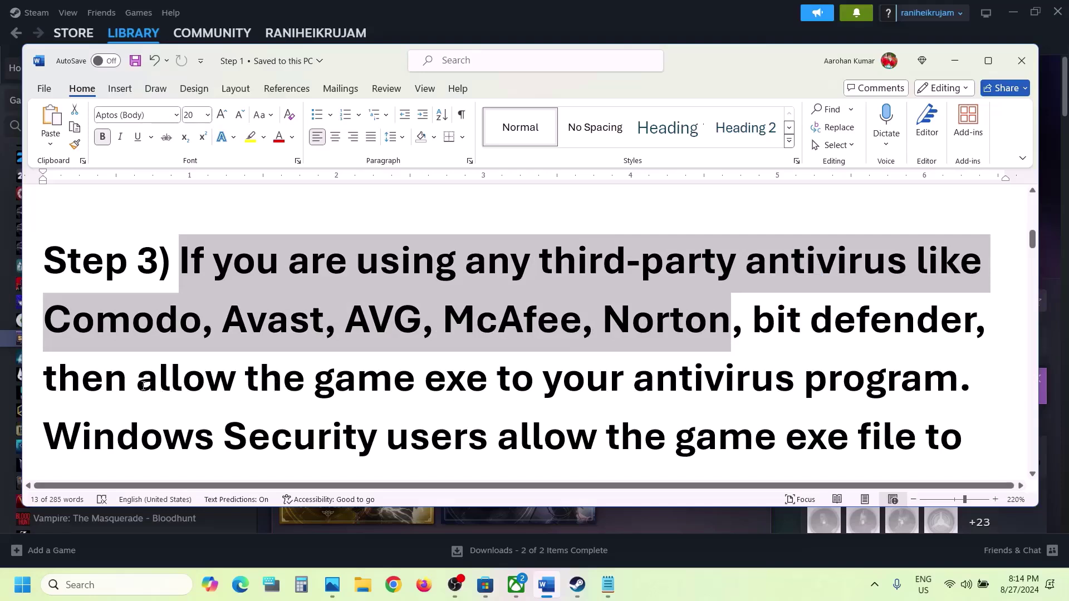
pyautogui.moveTo(143, 384); pyautogui.dragTo(958, 384)
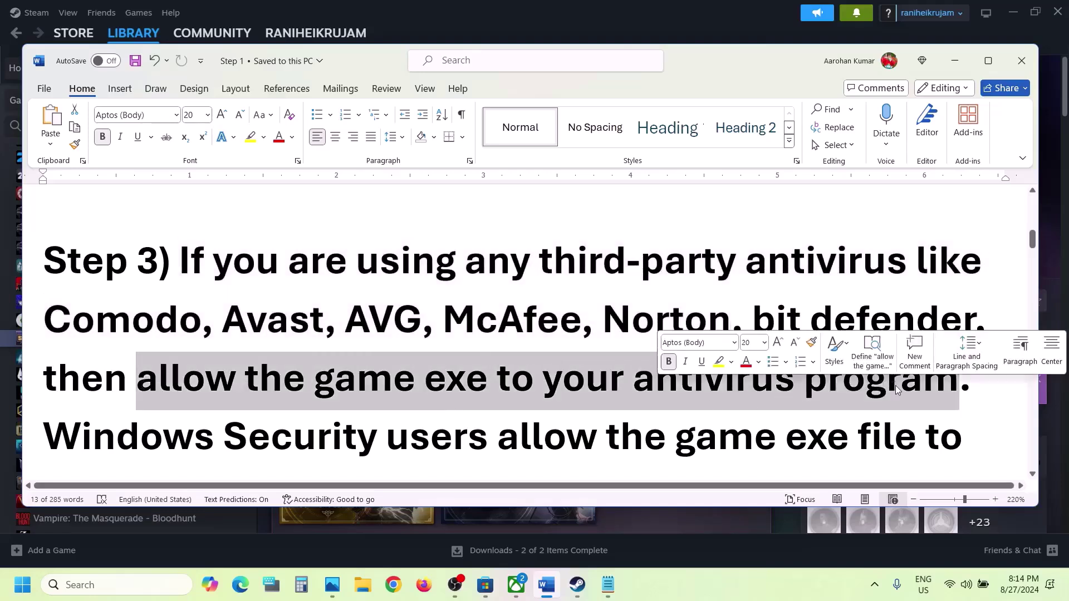
pyautogui.scroll(-1, 278, 384)
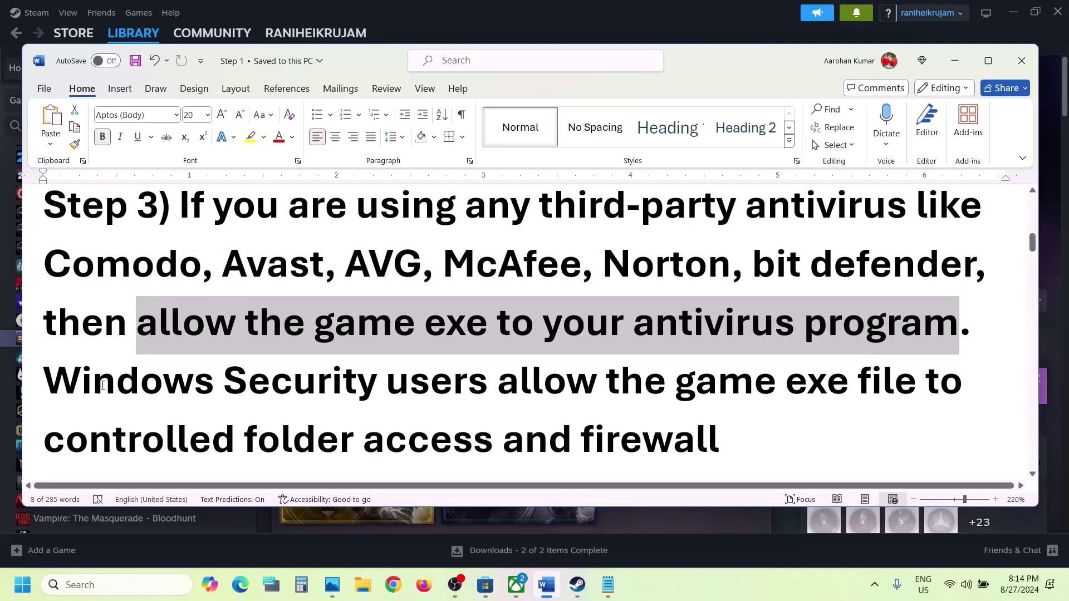
pyautogui.moveTo(103, 385); pyautogui.dragTo(327, 390)
# From Windows Settings, open Windows Security's ransomware protection and go to allowing an app through Controlled folder access.
pyautogui.press('super+i')
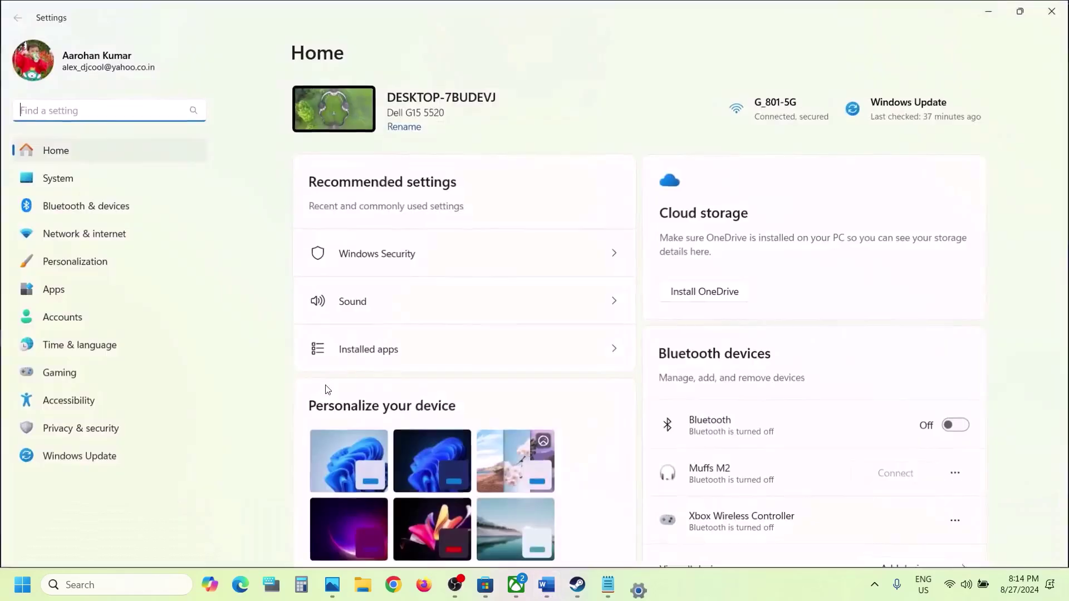
pyautogui.click(94, 438)
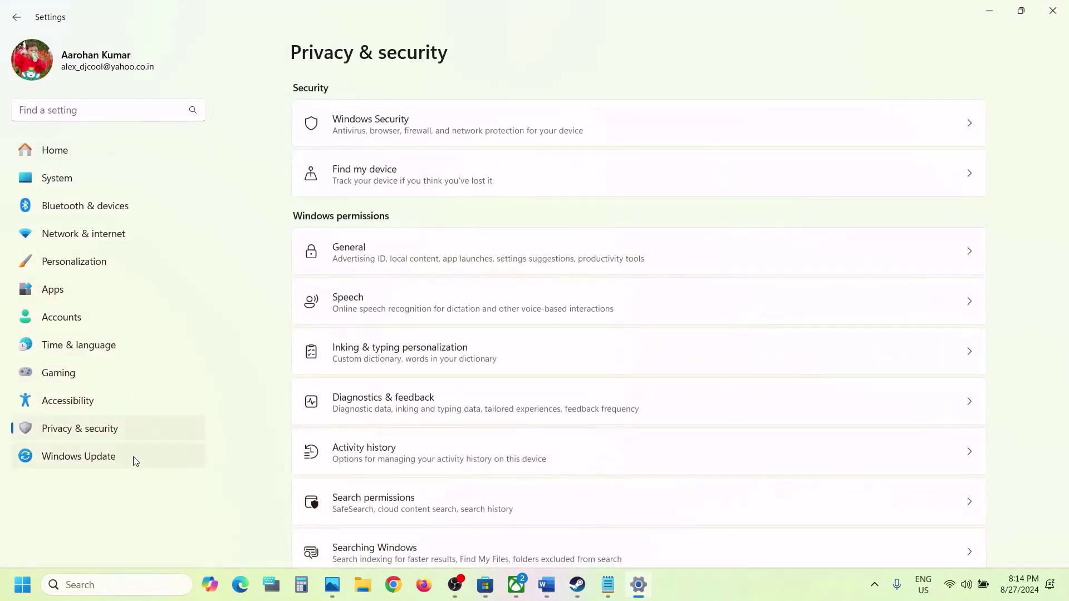
pyautogui.click(414, 131)
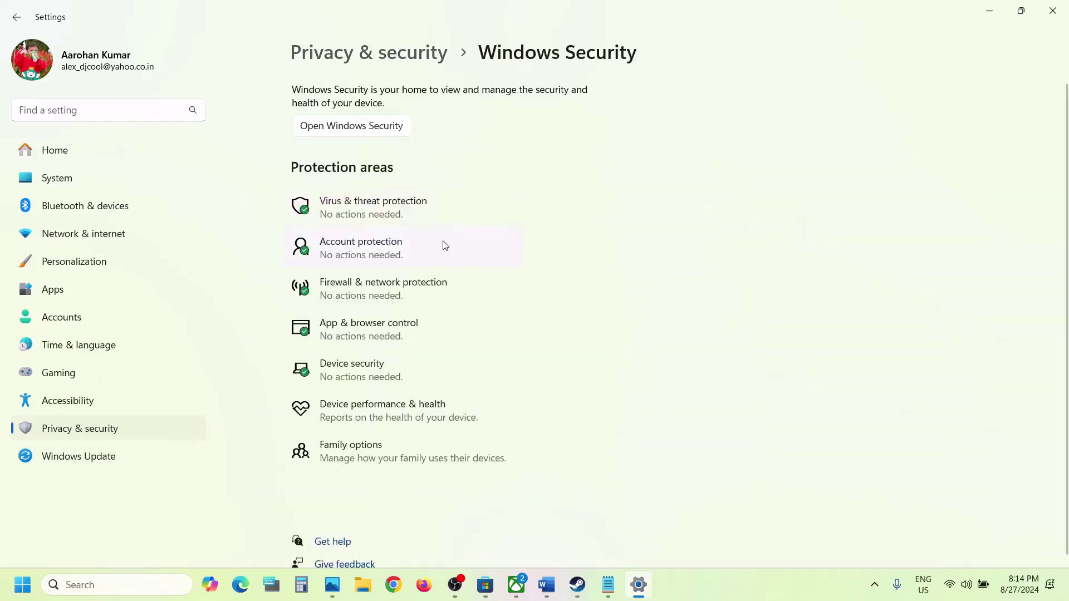
pyautogui.click(413, 213)
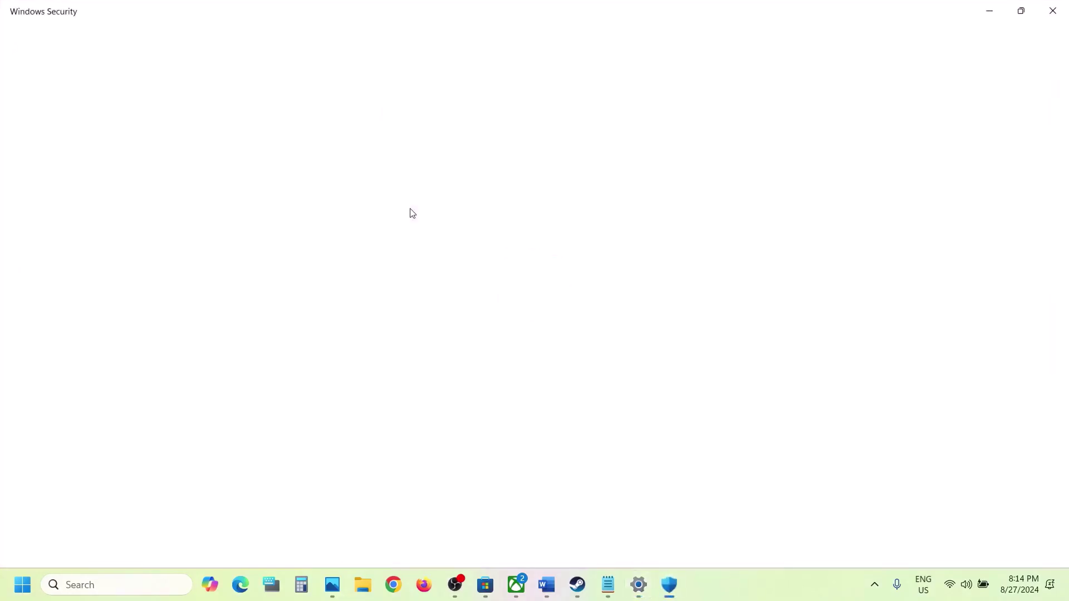
pyautogui.scroll(-2, 379, 304)
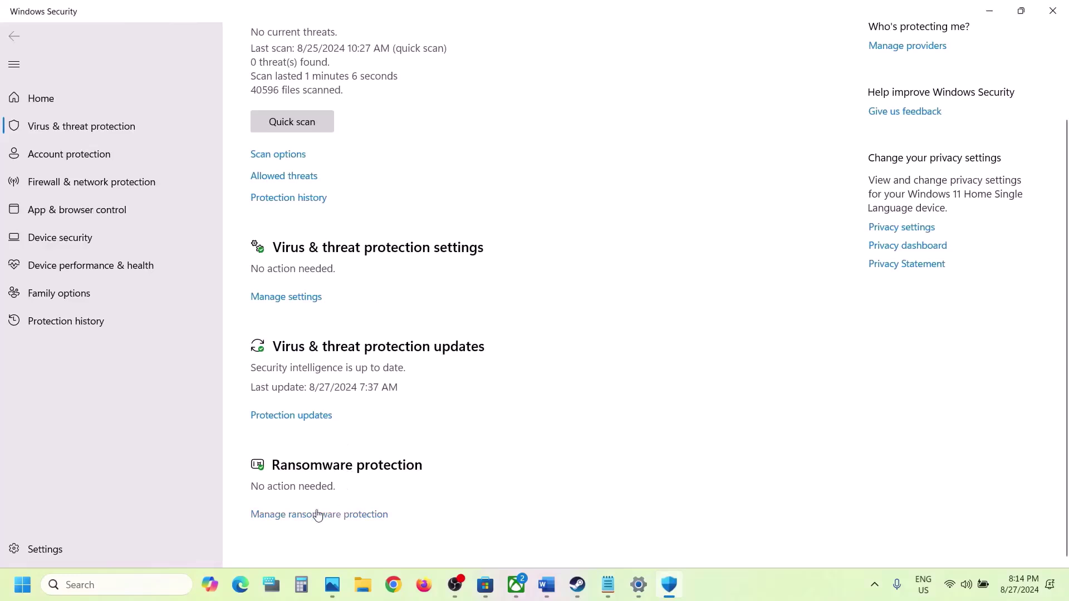
pyautogui.click(338, 518)
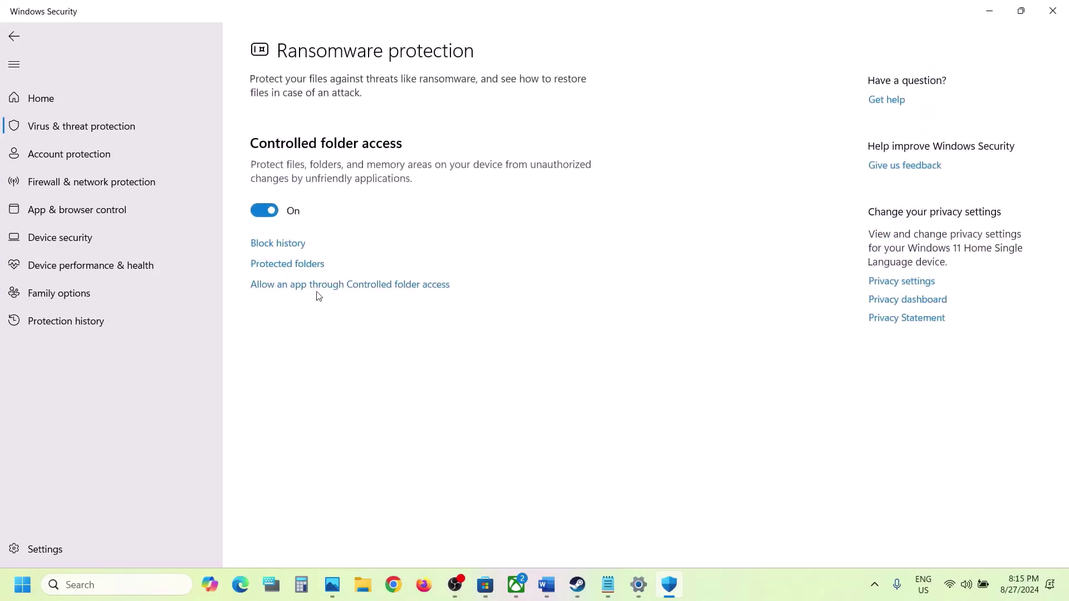
pyautogui.click(317, 288)
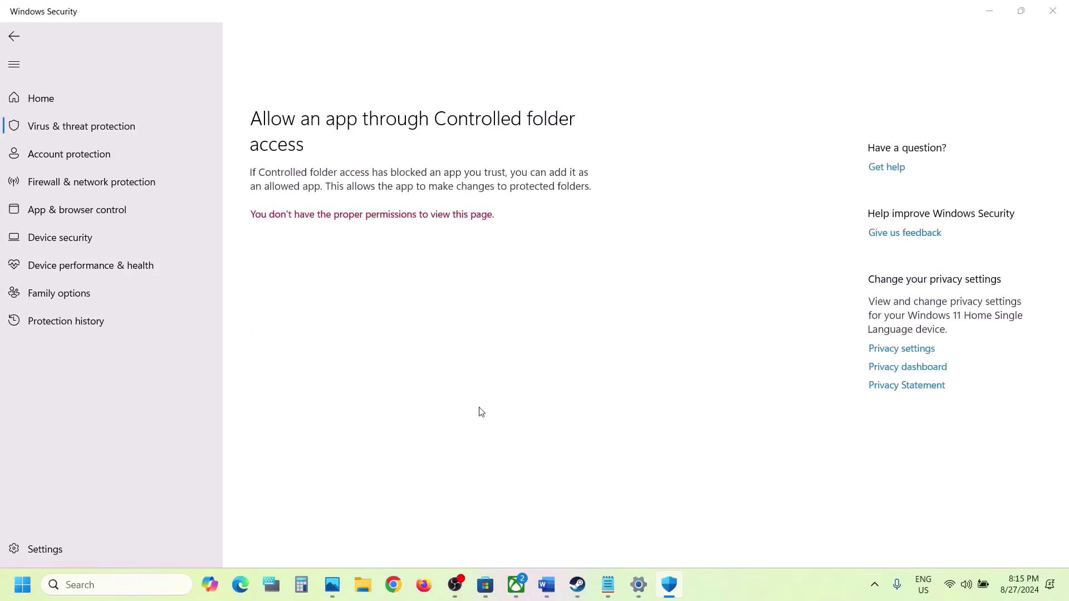
# Start adding an allowed app to Controlled folder access and browse to C:\Program Files (x86)\Steam\steamapps\common.
pyautogui.click(339, 158)
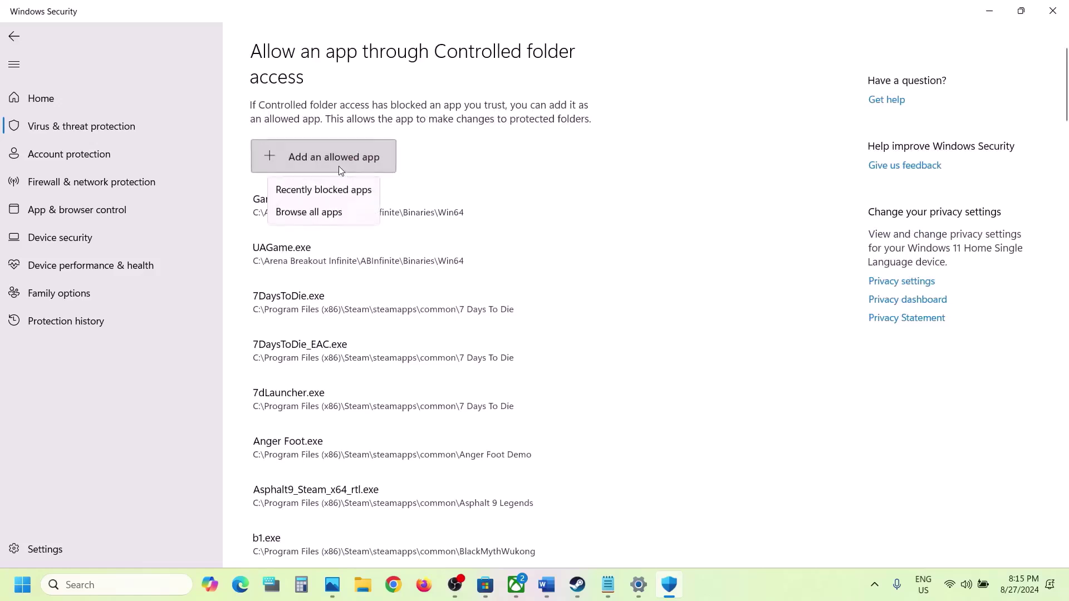
pyautogui.click(339, 211)
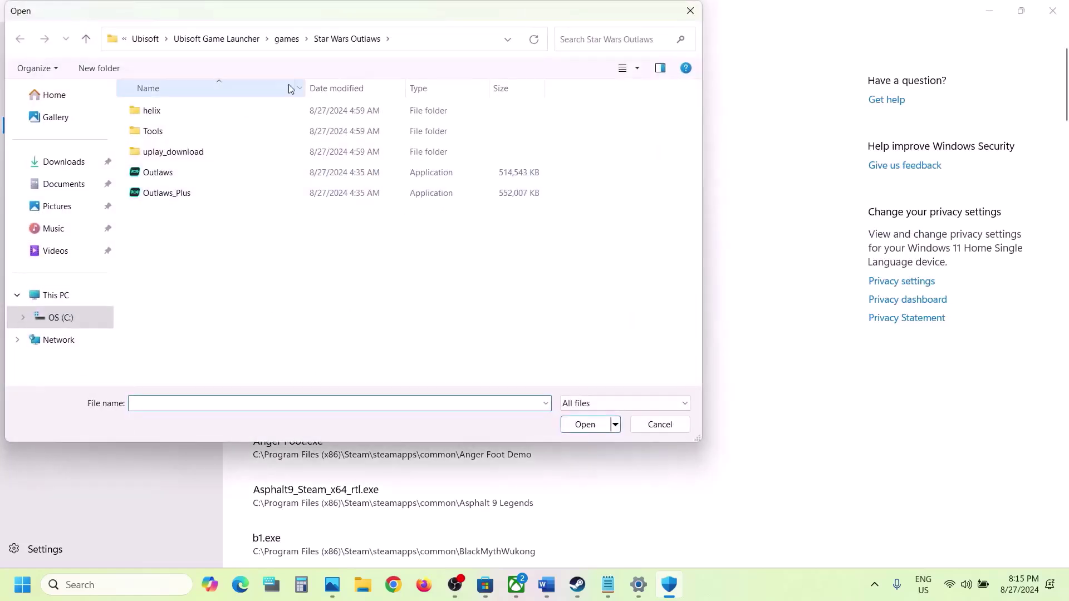
pyautogui.click(61, 299)
pyautogui.doubleClick(206, 113)
pyautogui.scroll(-3, 206, 114)
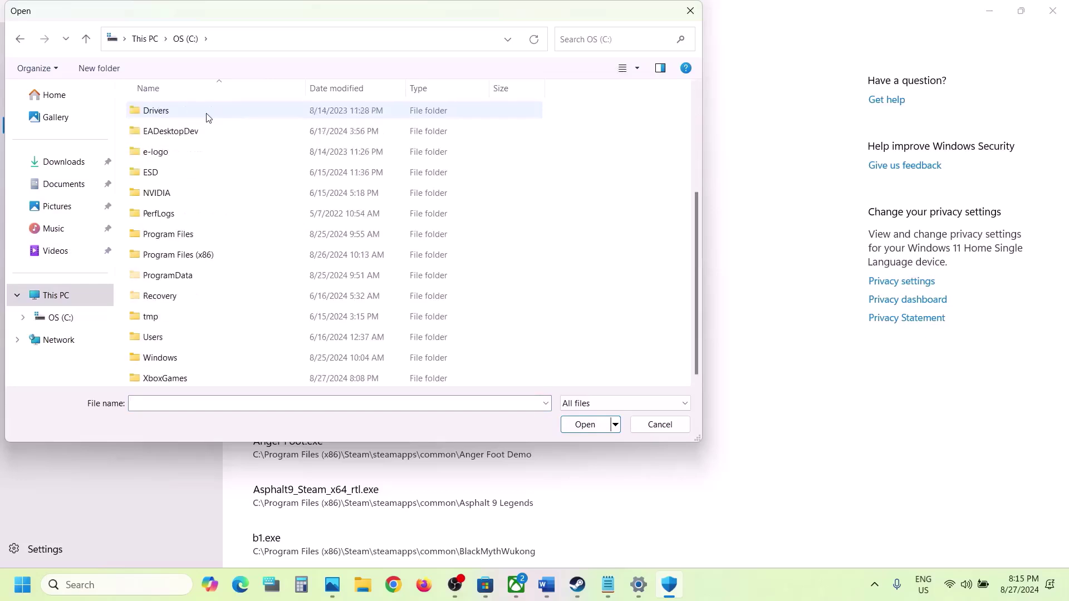
pyautogui.doubleClick(196, 259)
pyautogui.scroll(-10, 199, 256)
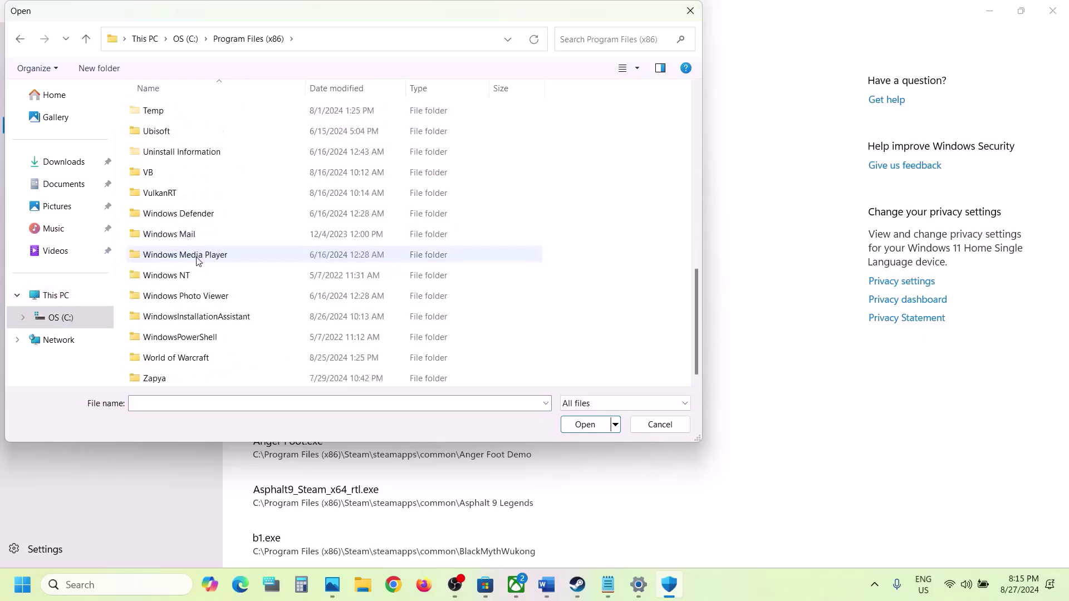
pyautogui.scroll(3, 172, 175)
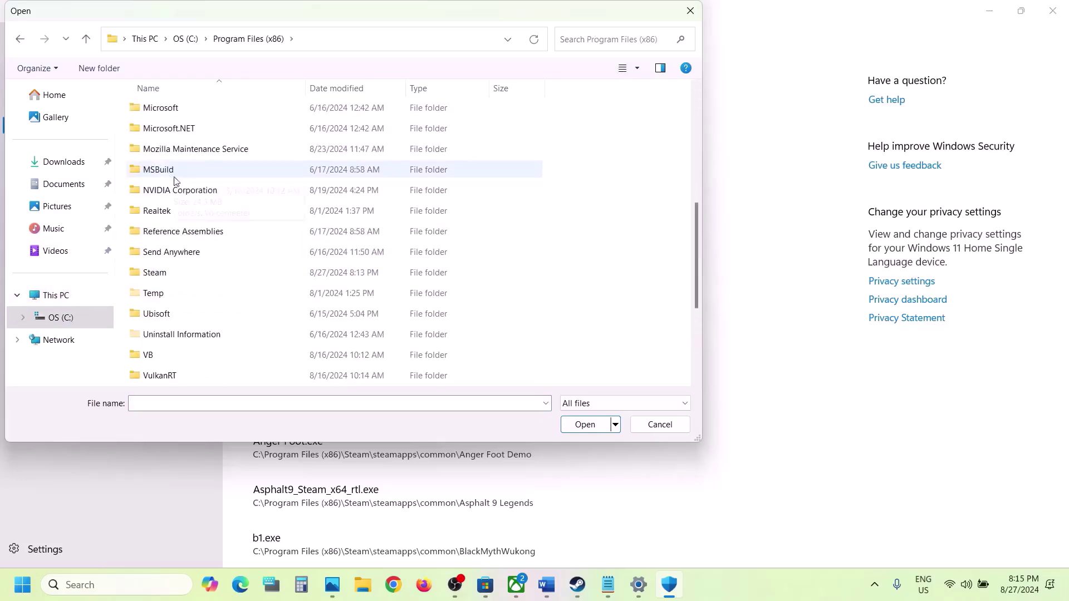
pyautogui.doubleClick(164, 275)
pyautogui.scroll(-4, 165, 279)
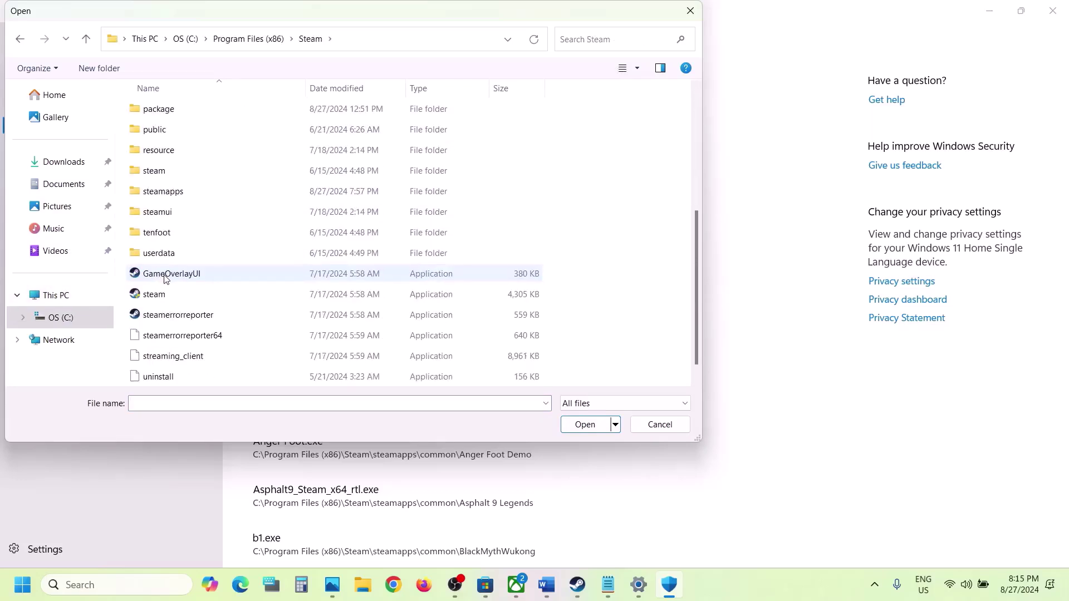
pyautogui.doubleClick(167, 191)
pyautogui.doubleClick(162, 111)
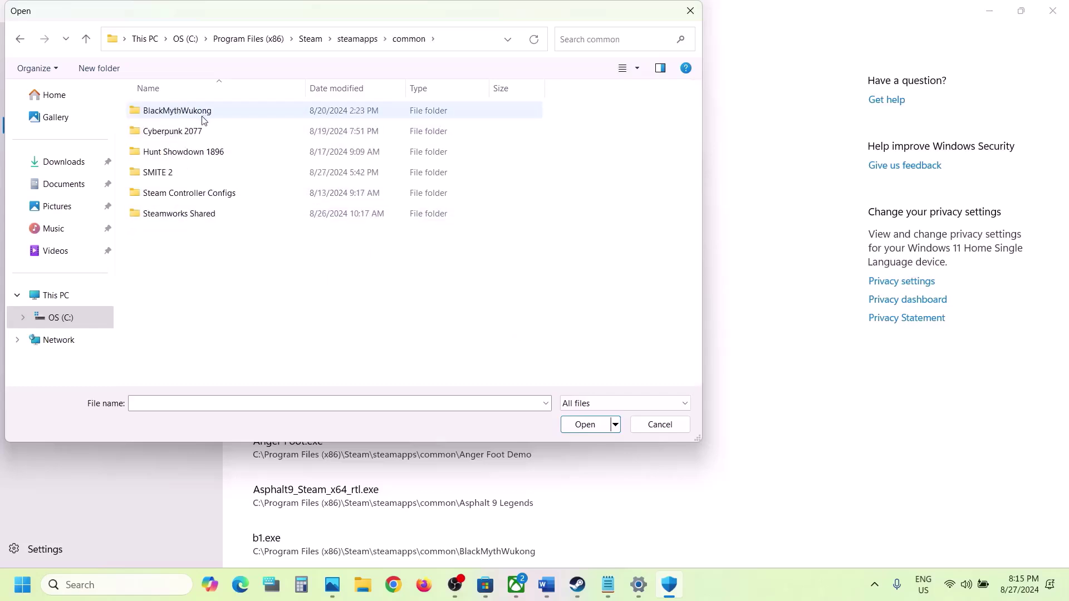
# Add the Hemingway application from the SMITE 2\Windows folder to the Controlled folder access allowed apps.
pyautogui.doubleClick(166, 175)
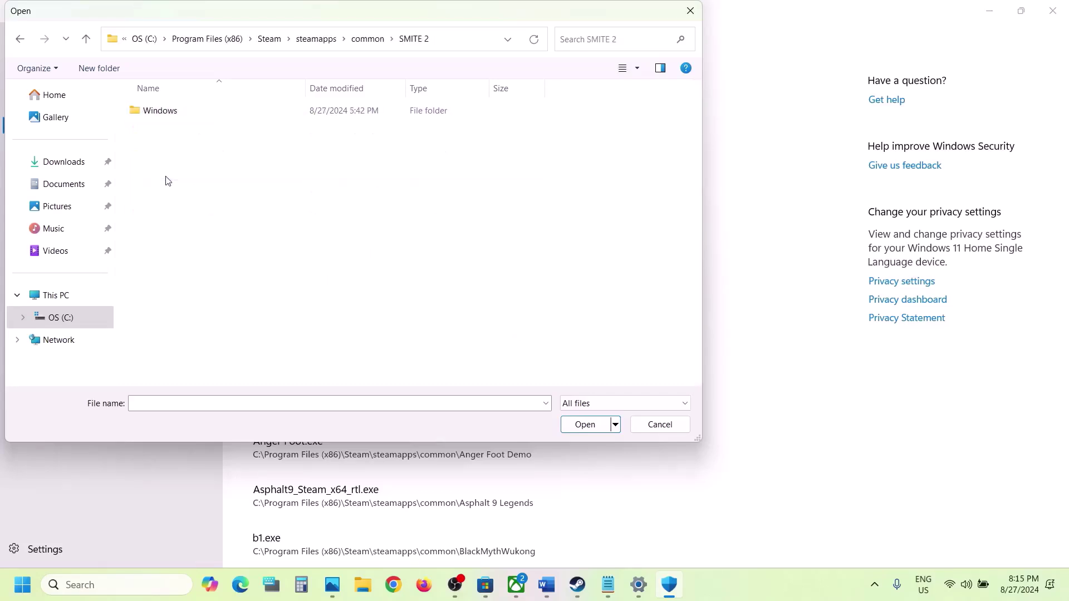
pyautogui.doubleClick(176, 111)
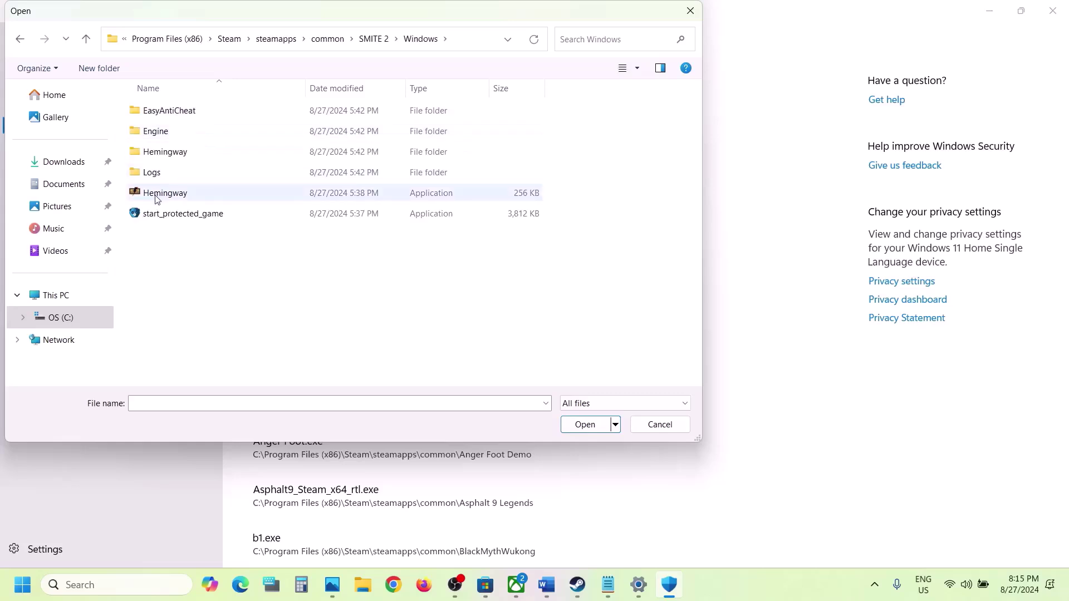
pyautogui.click(157, 196)
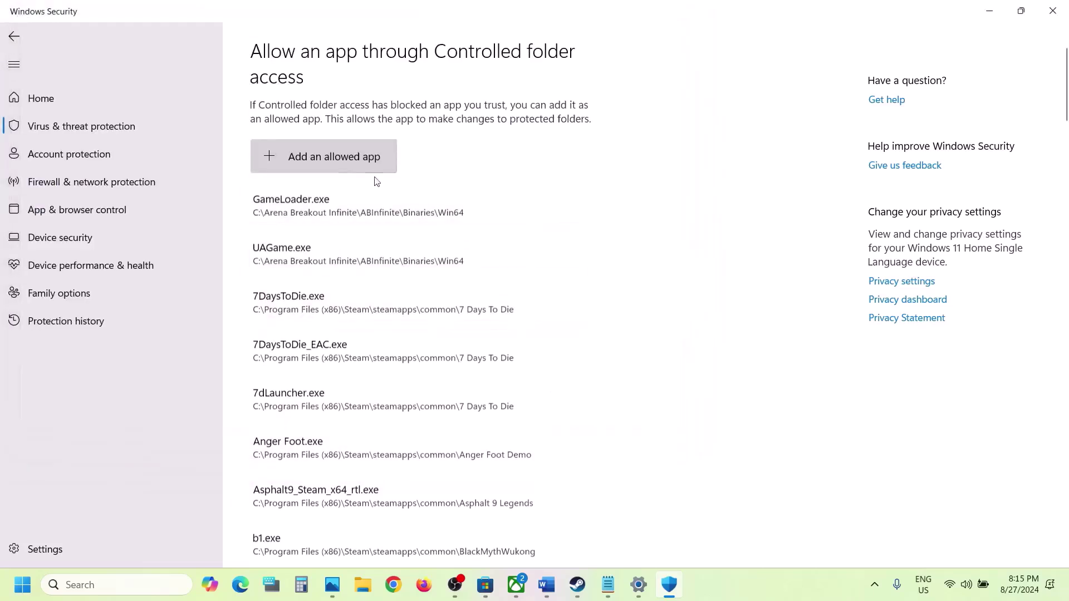
# Allow the start_protected_game application from the SMITE 2\Windows folder through Controlled folder access.
pyautogui.click(352, 162)
pyautogui.click(337, 213)
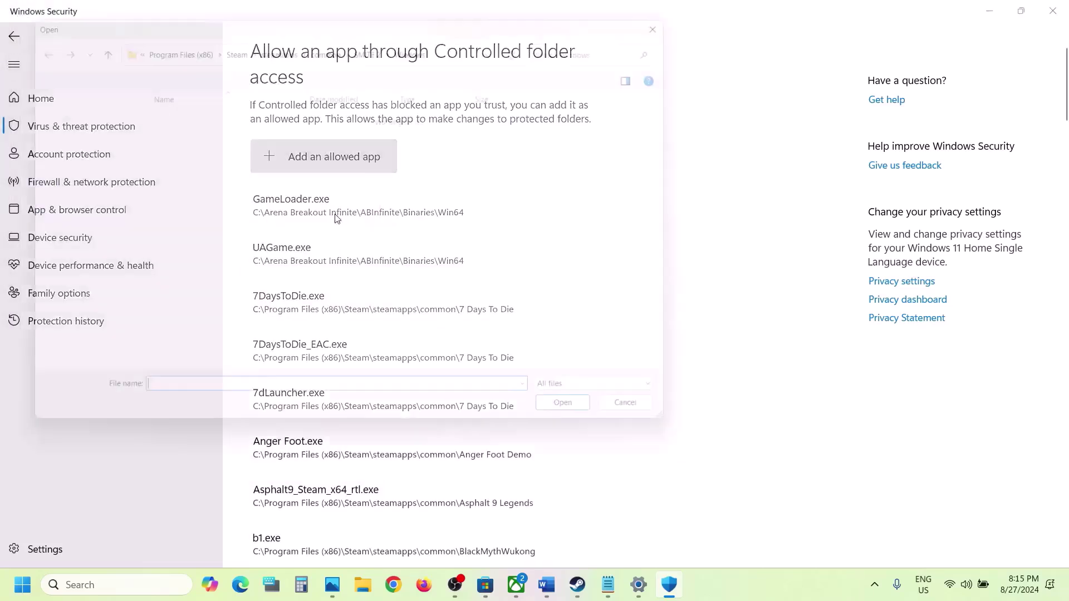
pyautogui.click(181, 216)
pyautogui.click(584, 425)
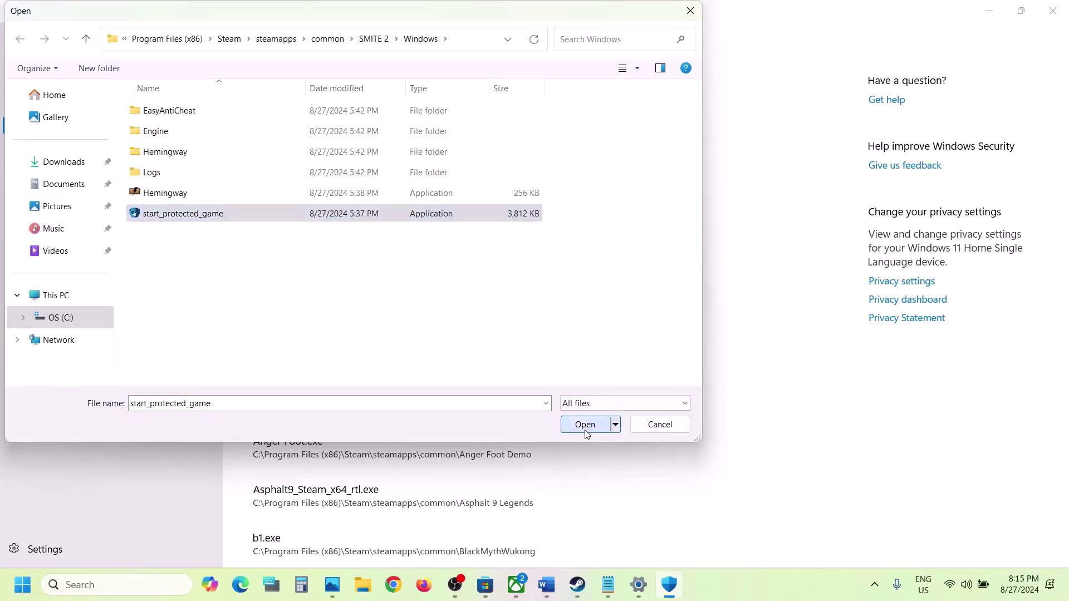
# Allow the Hemingway-Win64-Shipping application from Hemingway\Binaries\Win64 through Controlled folder access.
pyautogui.click(329, 161)
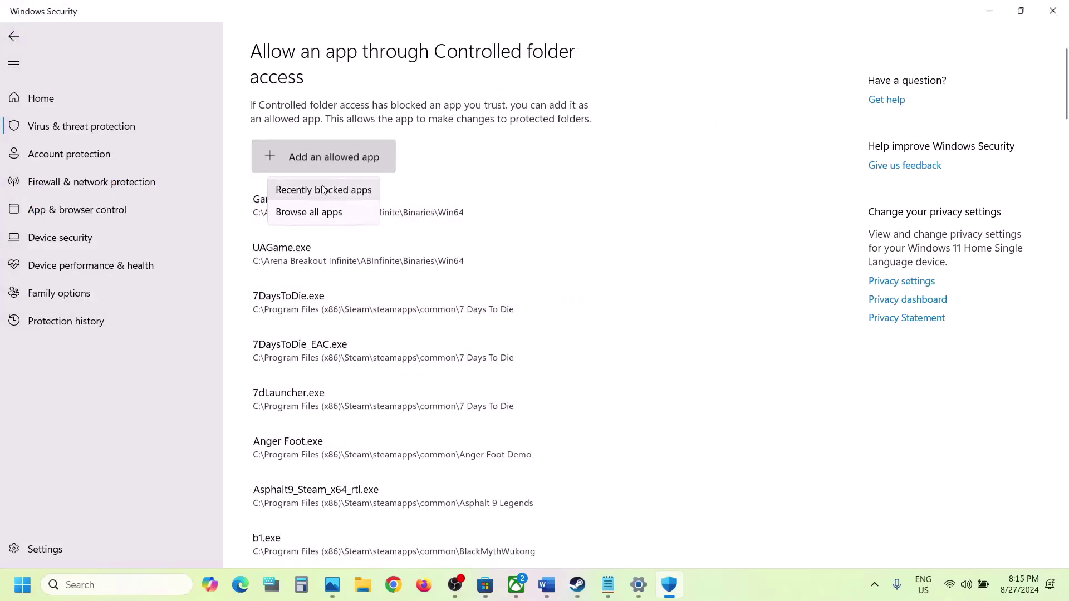
pyautogui.click(313, 206)
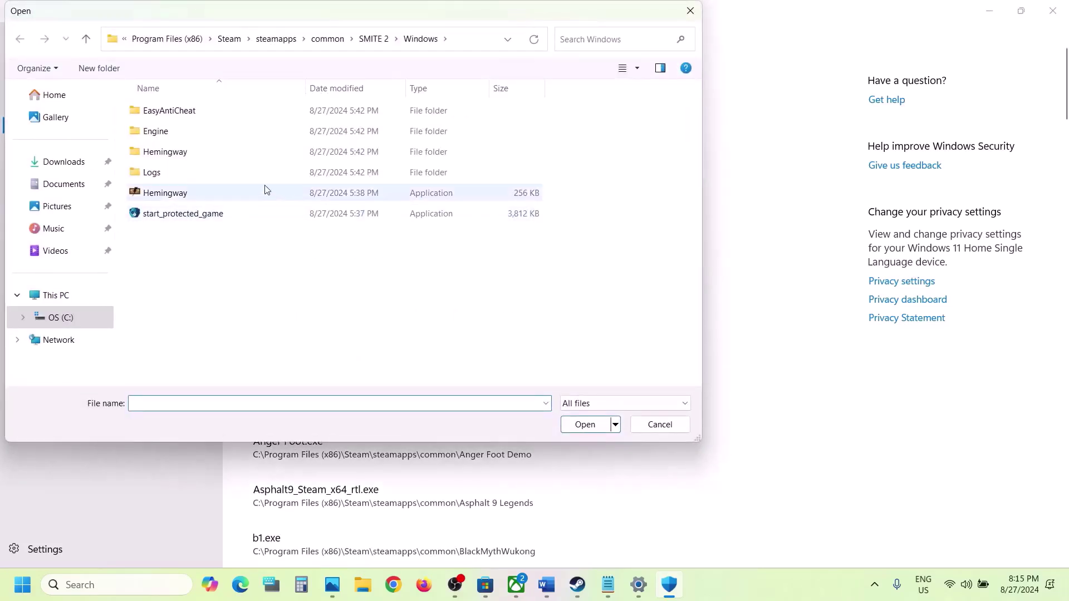
pyautogui.click(163, 155)
pyautogui.doubleClick(163, 155)
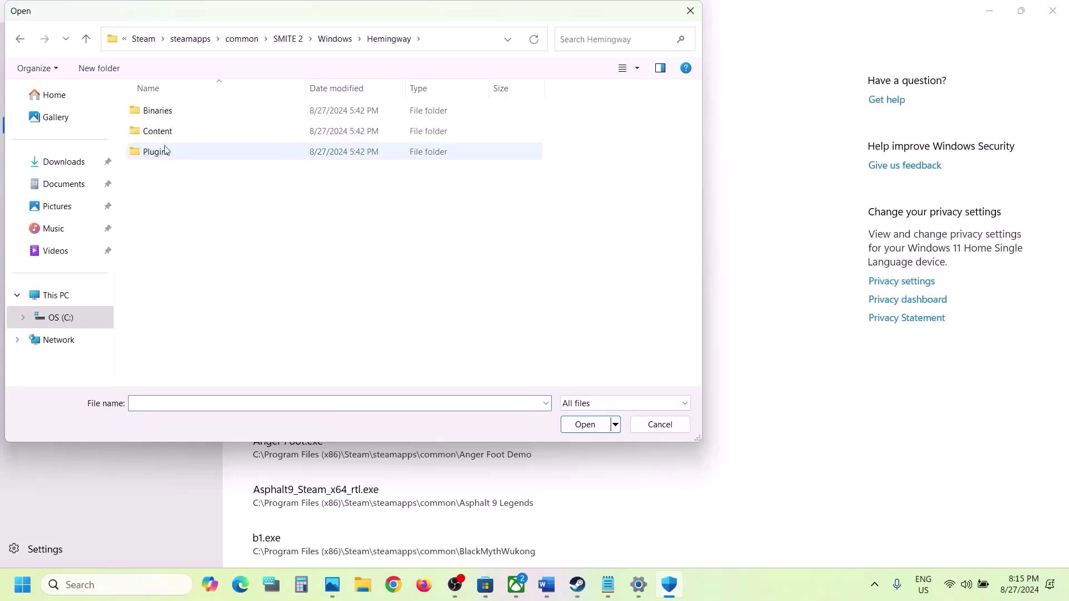
pyautogui.doubleClick(159, 111)
pyautogui.click(160, 116)
pyautogui.doubleClick(160, 116)
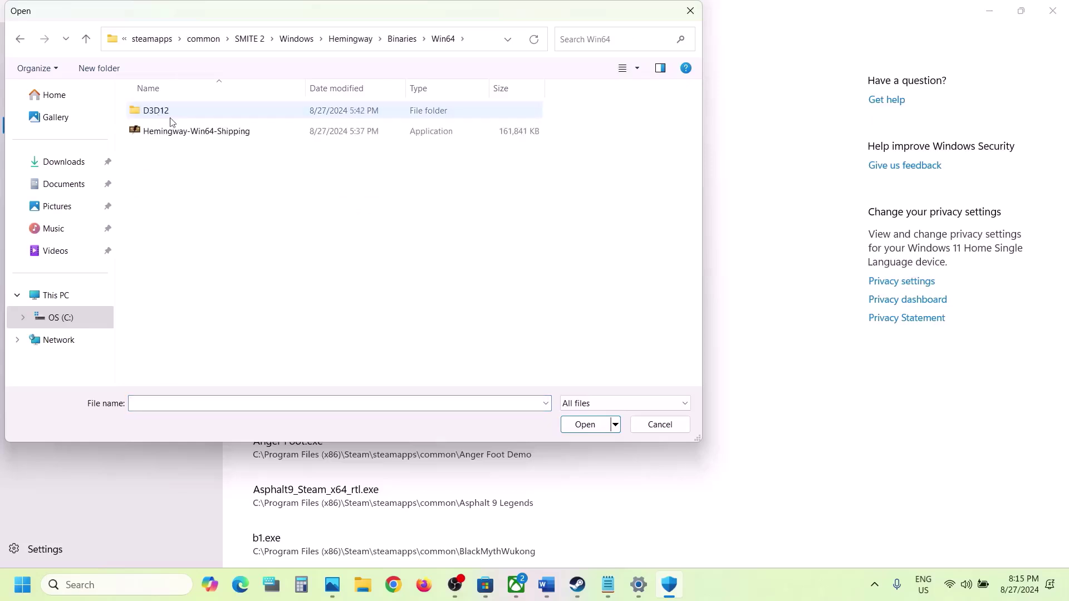
pyautogui.click(165, 132)
pyautogui.click(592, 428)
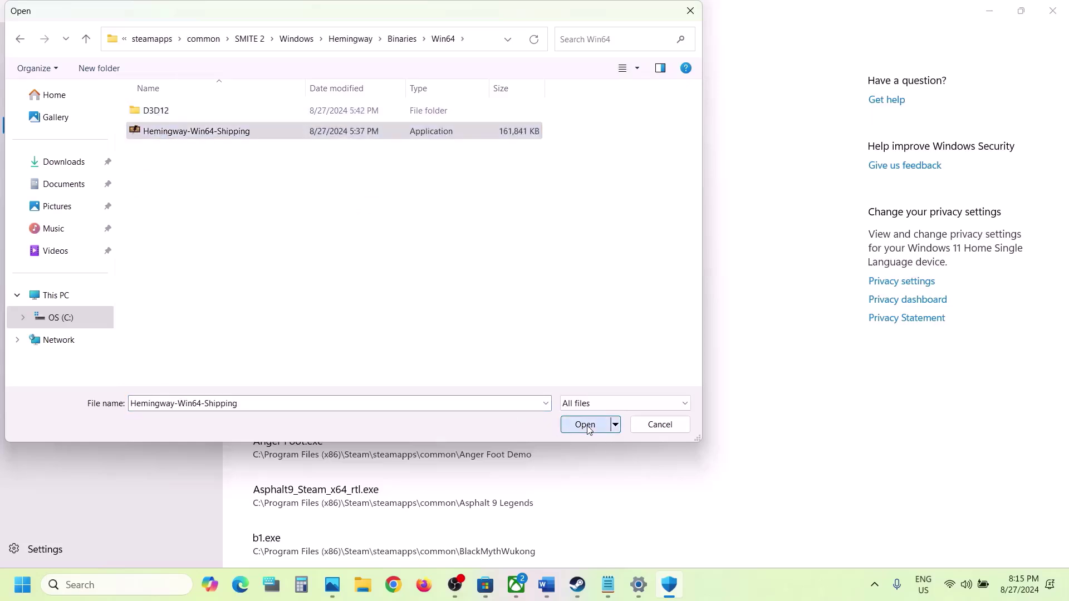
# Switch to Control Panel and open the list of apps allowed through Windows Defender Firewall.
pyautogui.click(85, 586)
pyautogui.write('control')
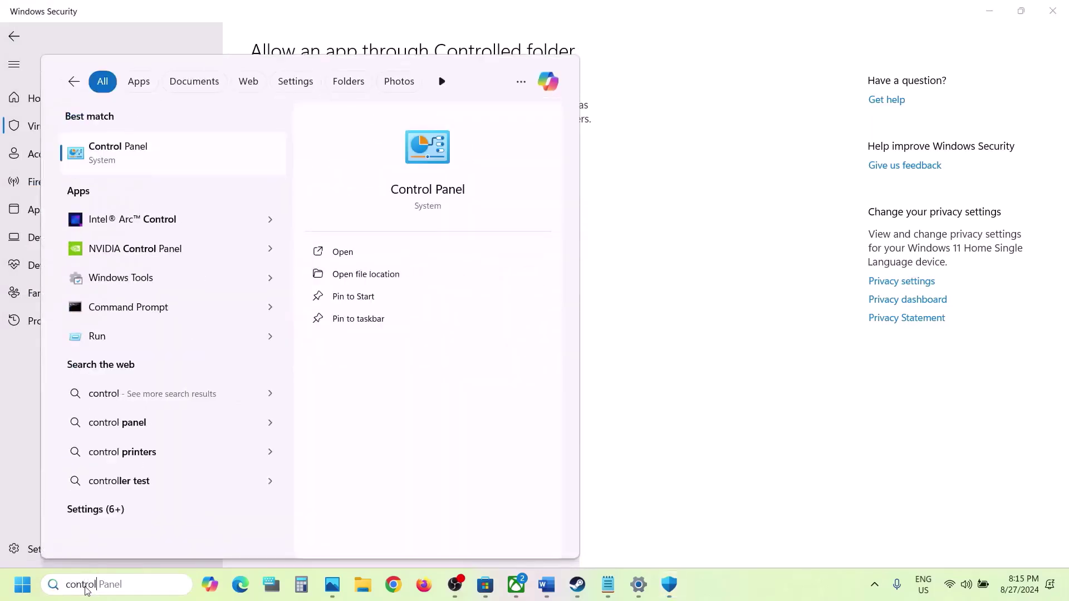
pyautogui.press('Return')
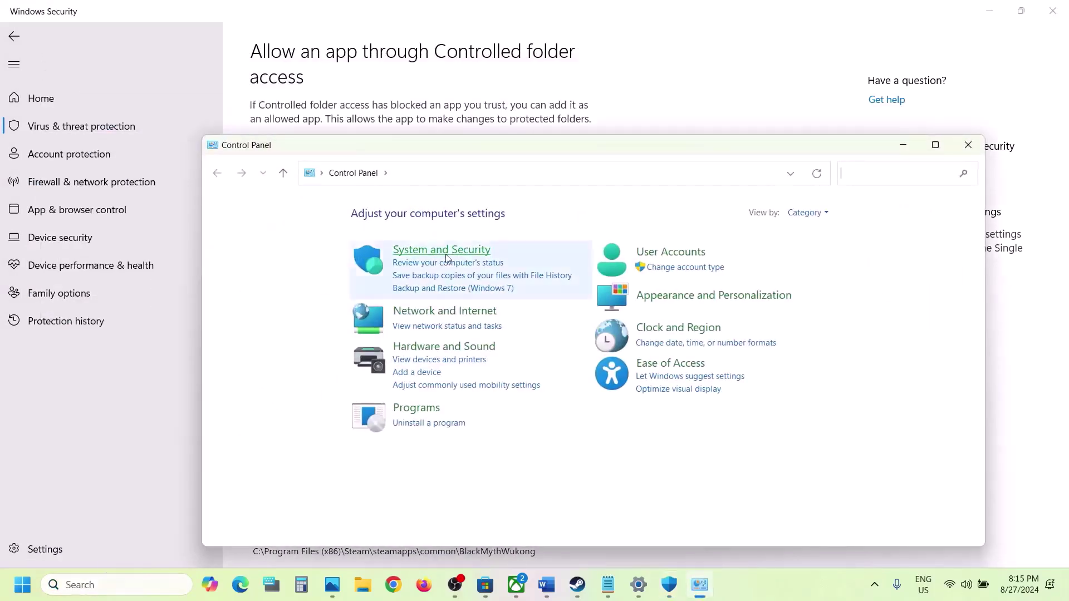
pyautogui.click(444, 254)
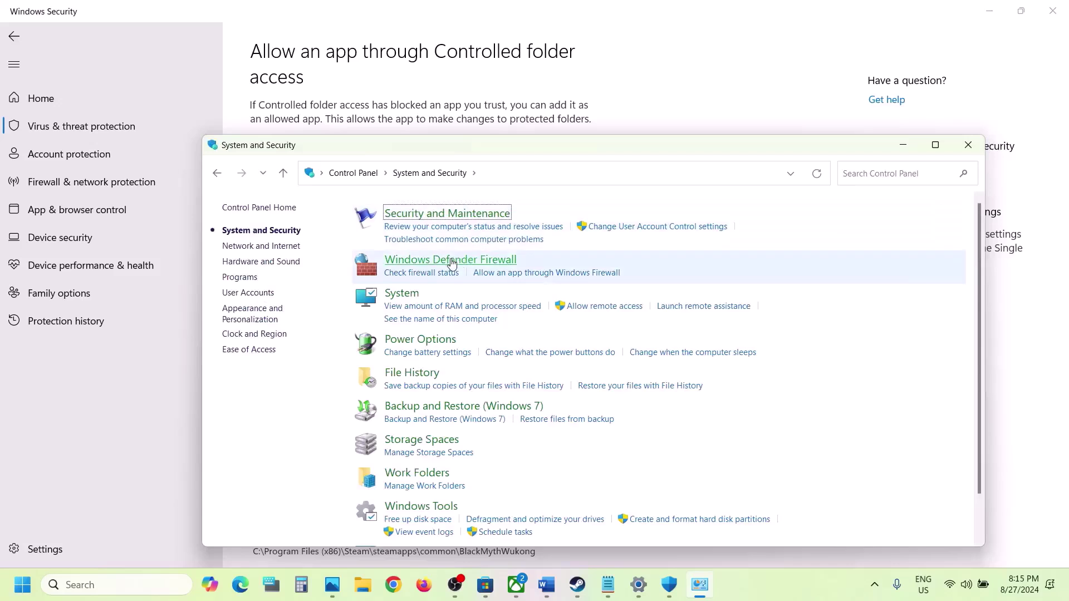
pyautogui.click(451, 262)
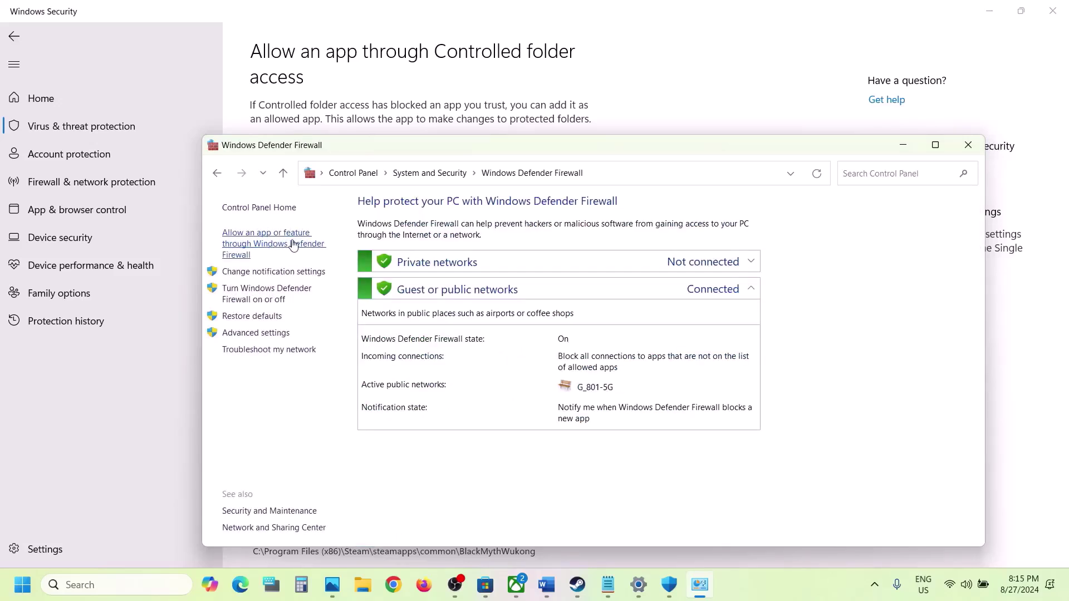
pyautogui.click(293, 246)
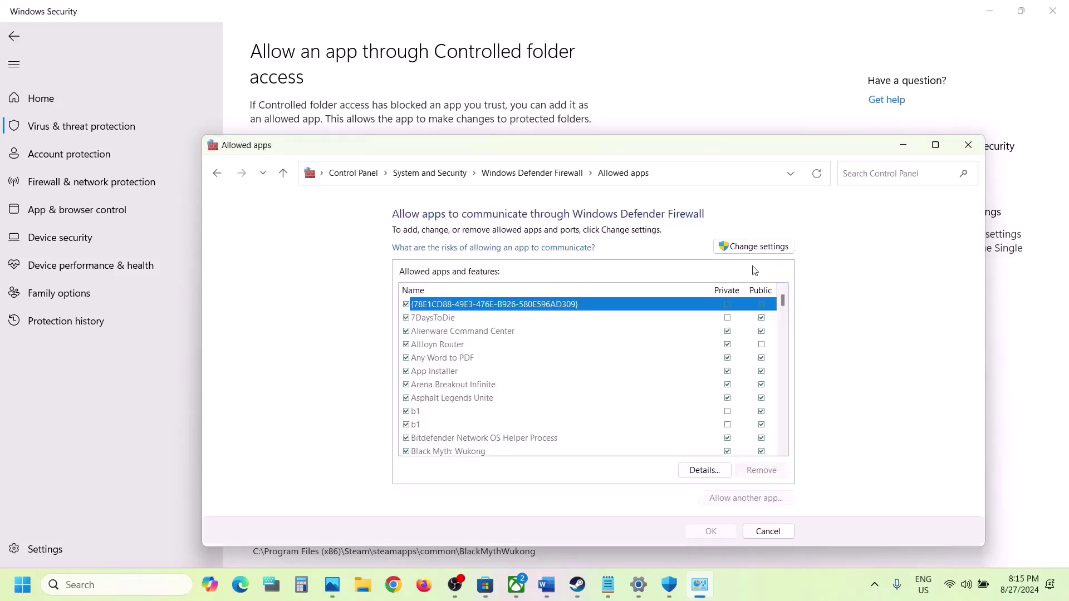
# Enable changes to the firewall's allowed apps, start allowing another app, and browse to C:\Program Files (x86)\Steam\steamapps\common.
pyautogui.click(779, 252)
pyautogui.click(755, 497)
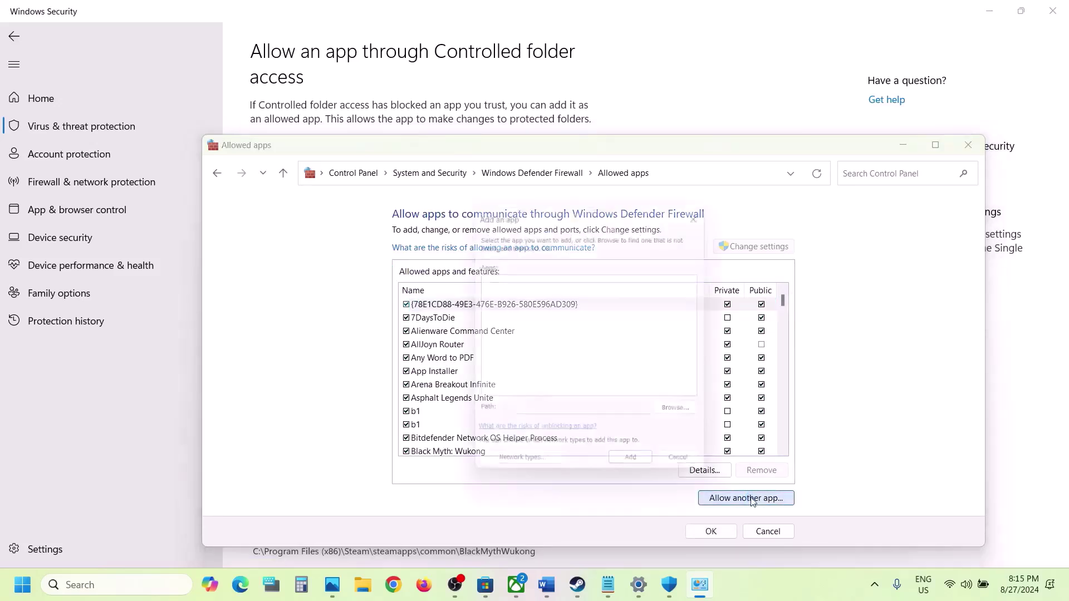
pyautogui.click(685, 417)
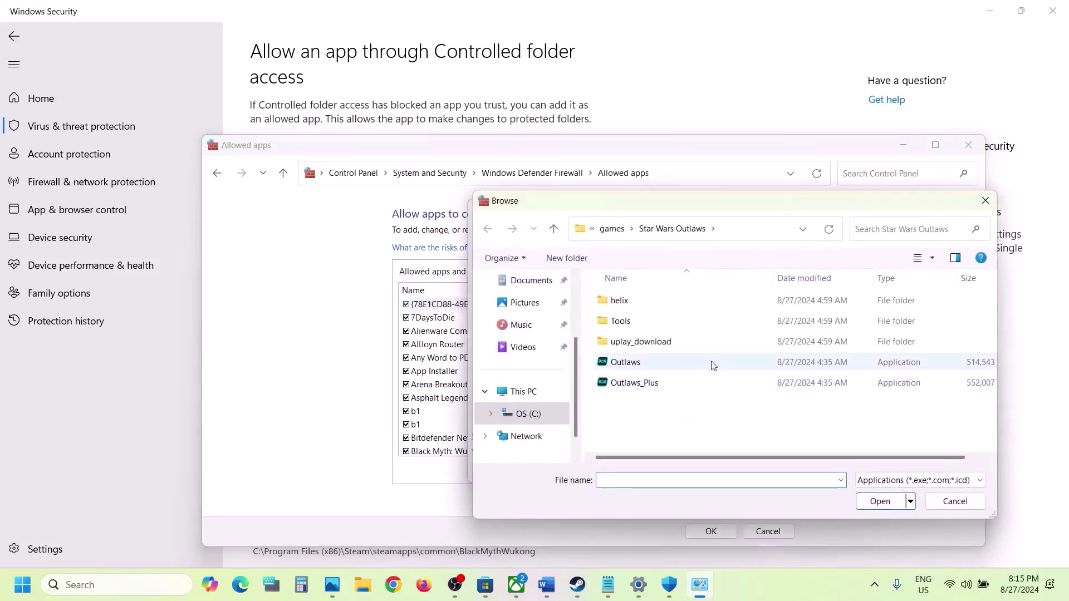
pyautogui.click(533, 414)
pyautogui.scroll(-2, 693, 358)
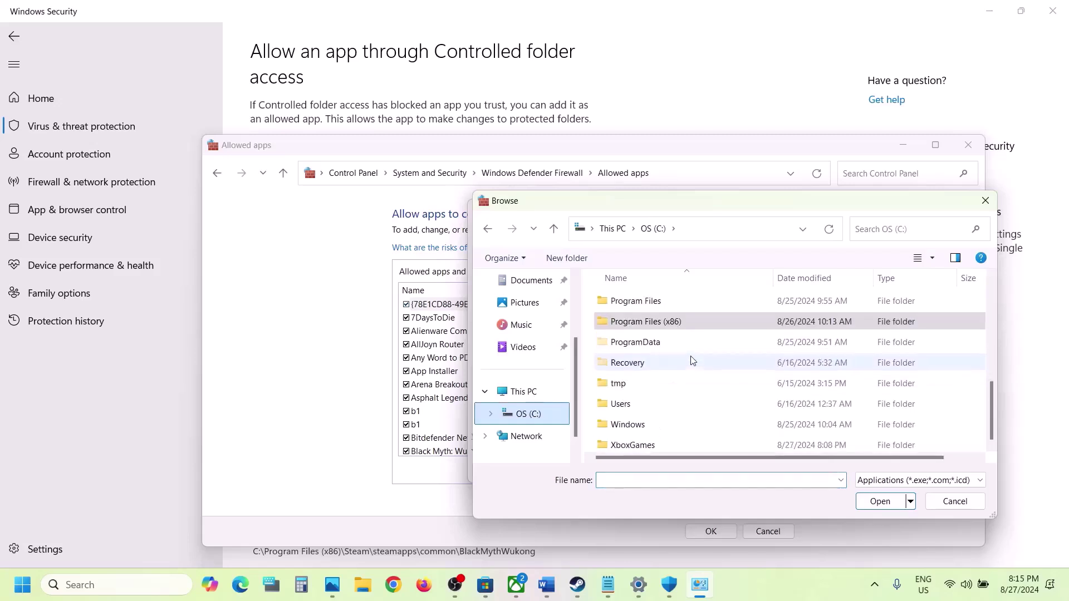
pyautogui.doubleClick(665, 322)
pyautogui.scroll(-4, 650, 415)
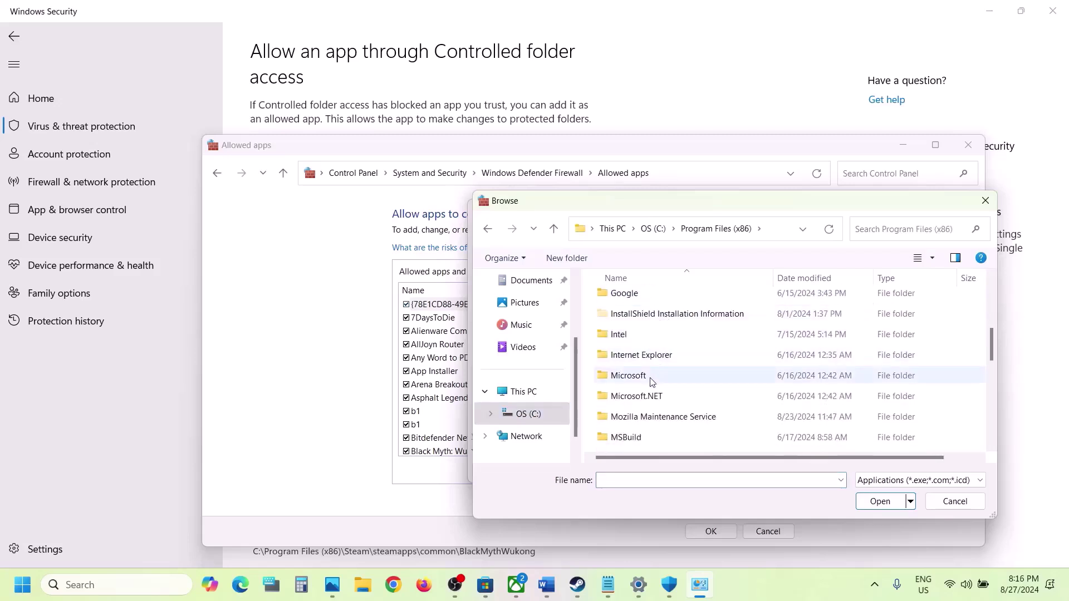
pyautogui.doubleClick(639, 419)
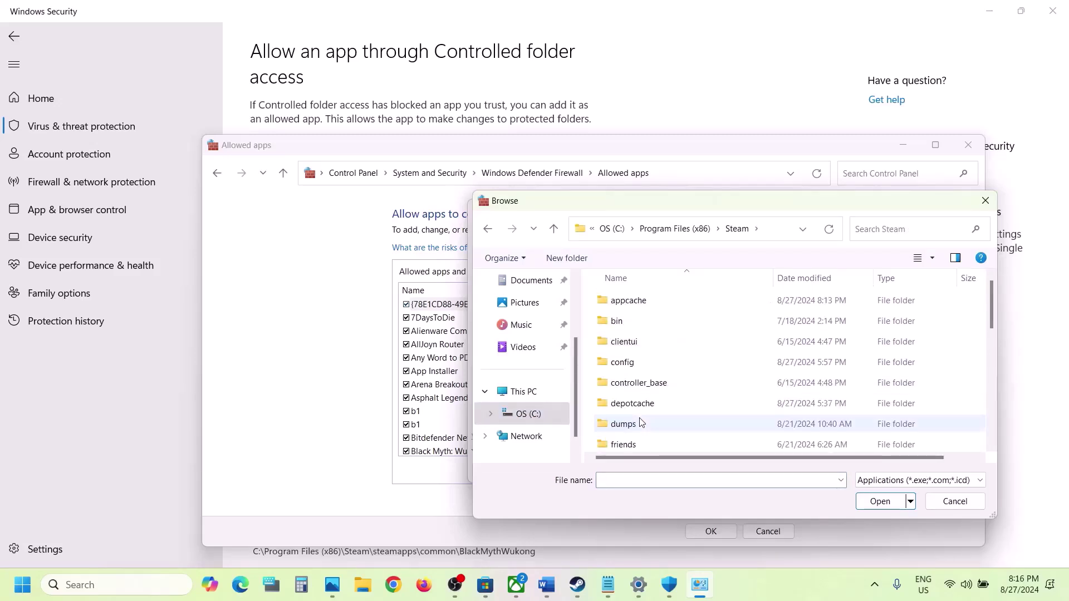
pyautogui.scroll(-3, 640, 401)
pyautogui.doubleClick(641, 423)
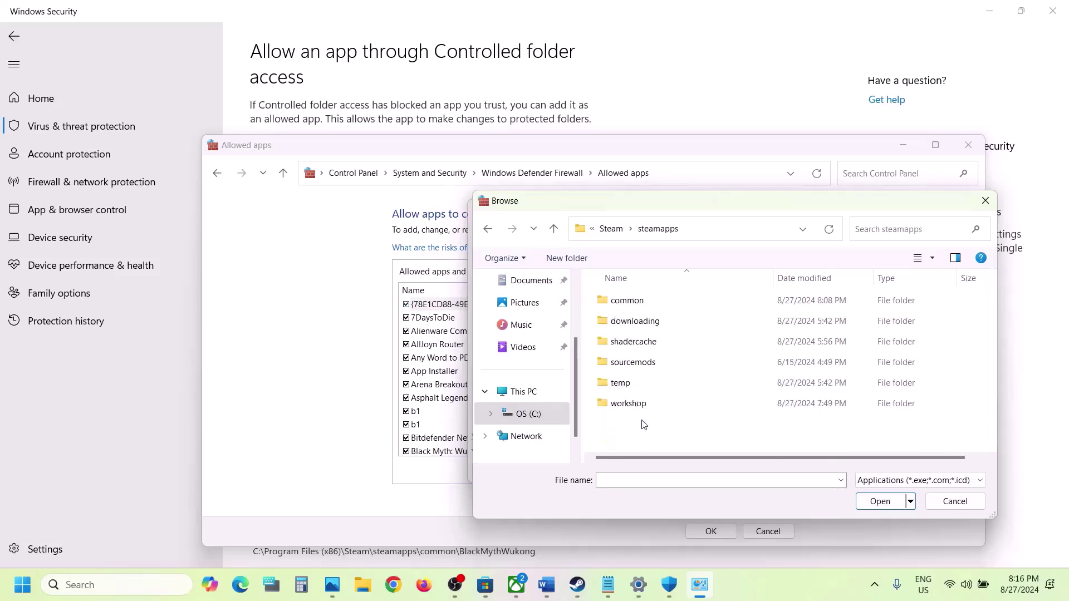
pyautogui.doubleClick(634, 300)
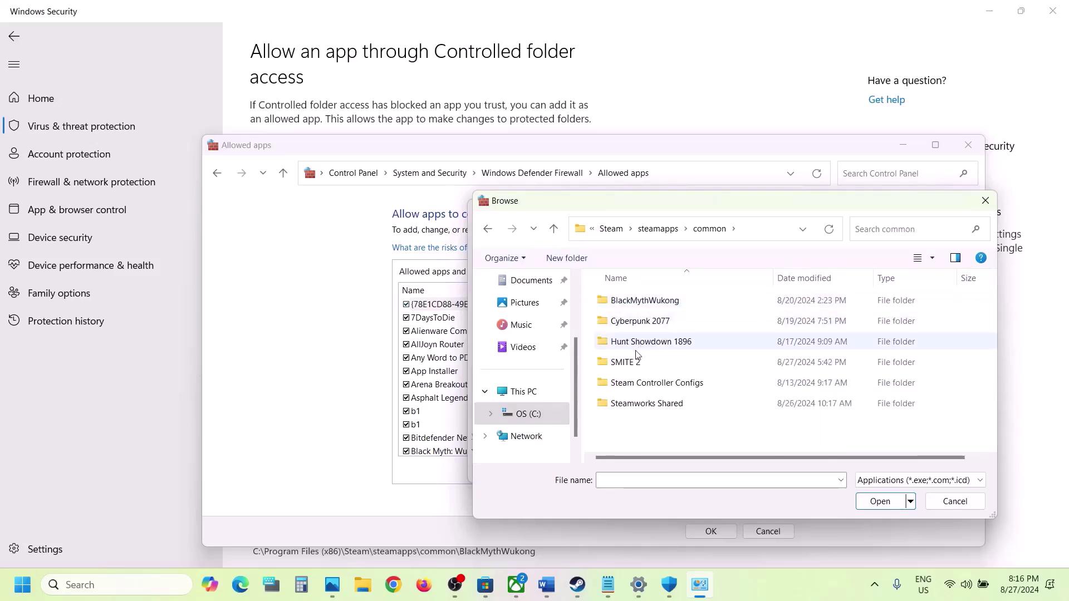
# Try to add the Hemingway application from the SMITE 2\Windows folder to the firewall's allowed apps.
pyautogui.click(633, 365)
pyautogui.doubleClick(633, 365)
pyautogui.doubleClick(654, 302)
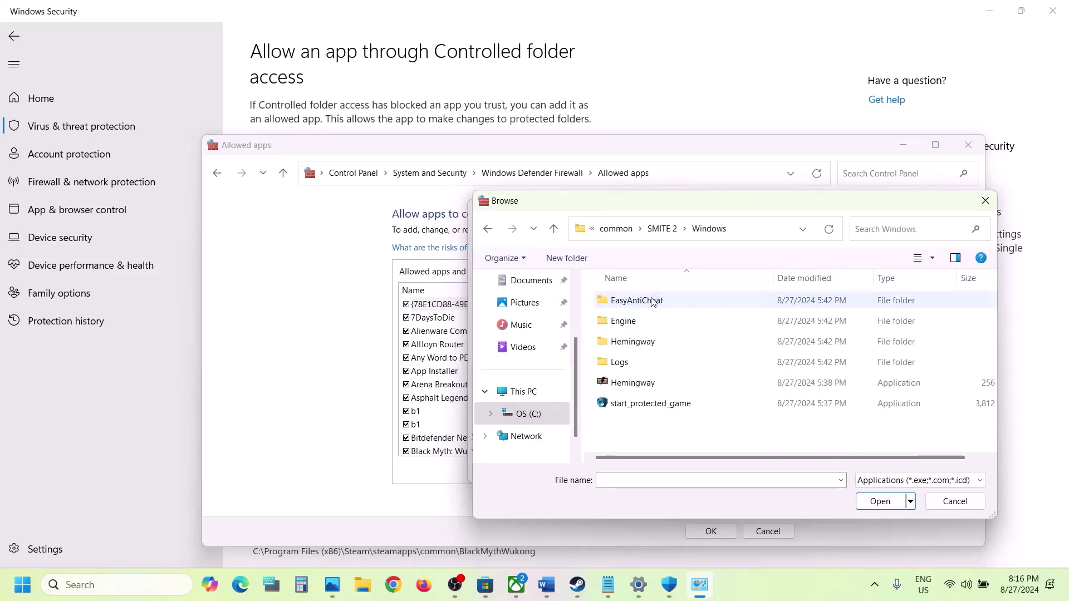
pyautogui.click(649, 383)
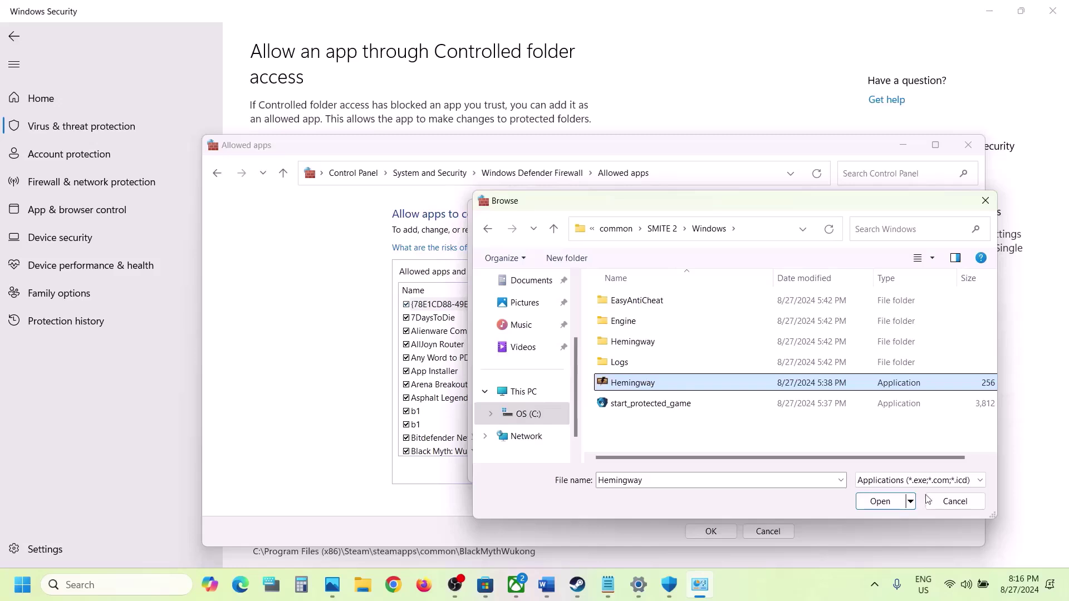
pyautogui.click(880, 501)
pyautogui.click(641, 471)
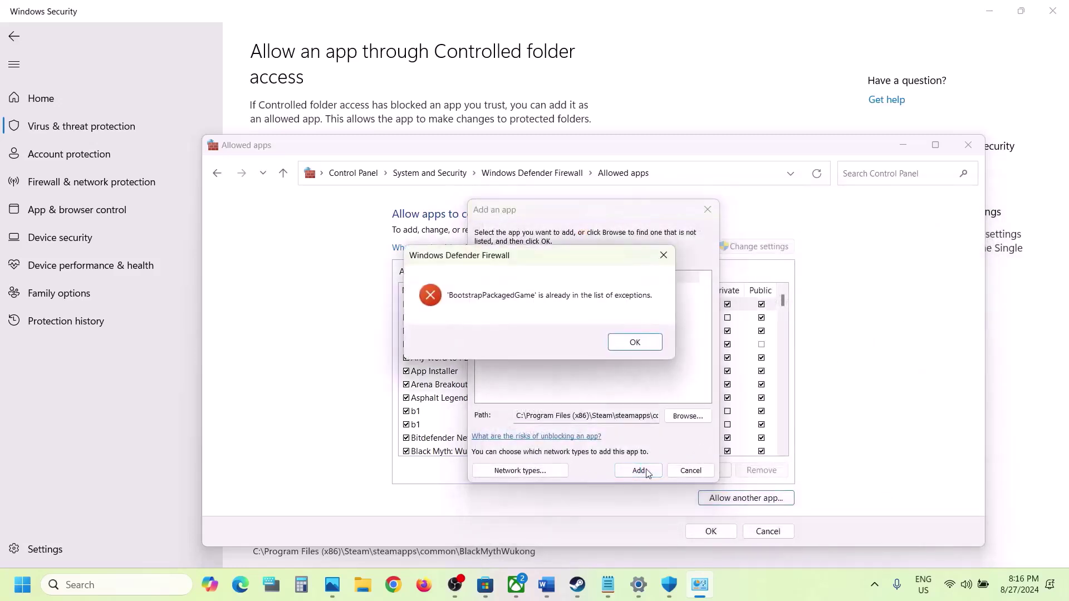
pyautogui.click(622, 342)
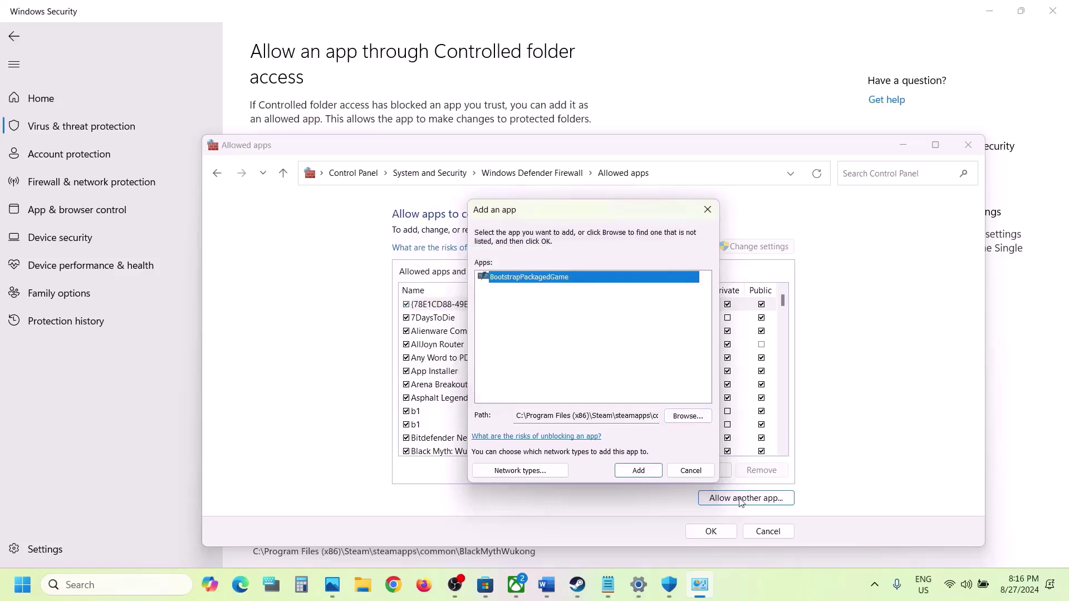
# Add the start_protected_game application from the SMITE 2\Windows folder to the firewall's allowed apps.
pyautogui.click(689, 419)
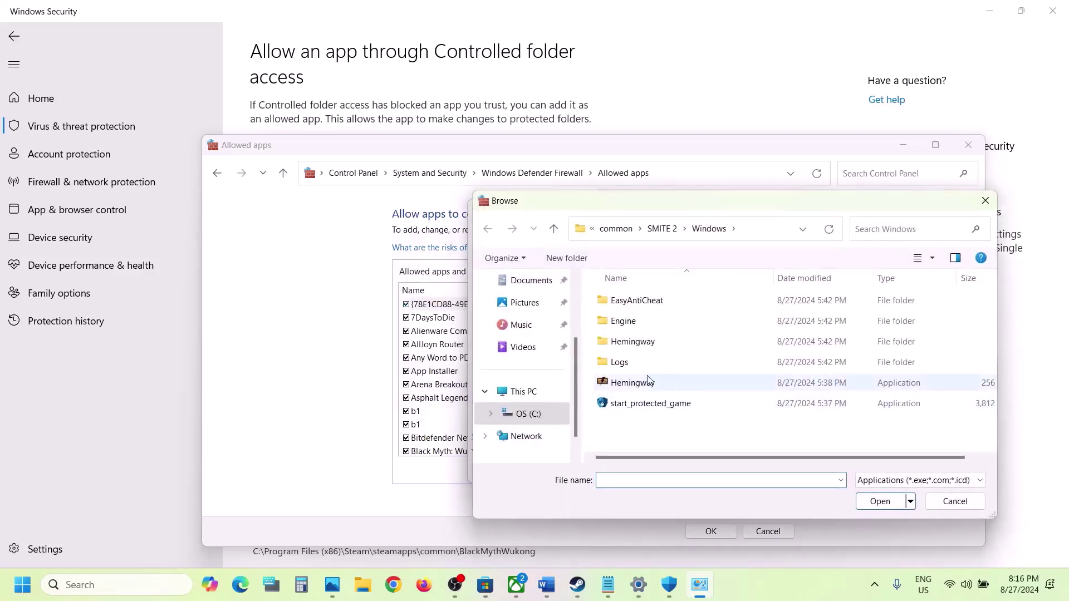
pyautogui.click(624, 404)
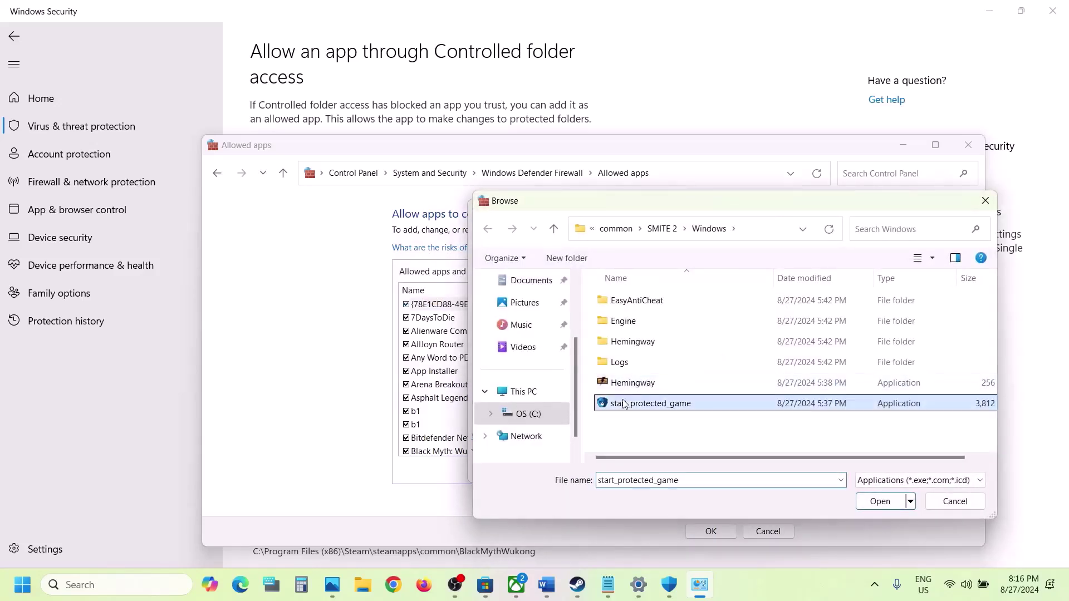
pyautogui.click(884, 507)
pyautogui.click(636, 472)
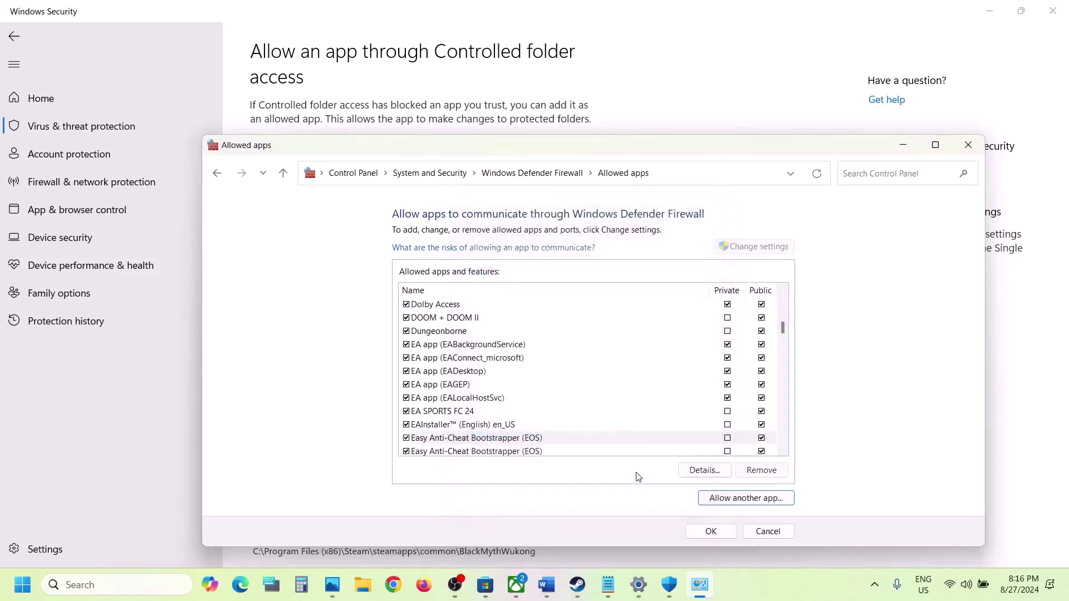
# Add the Hemingway-Win64-Shipping application from Hemingway\Binaries\Win64 to the firewall's allowed apps.
pyautogui.click(746, 504)
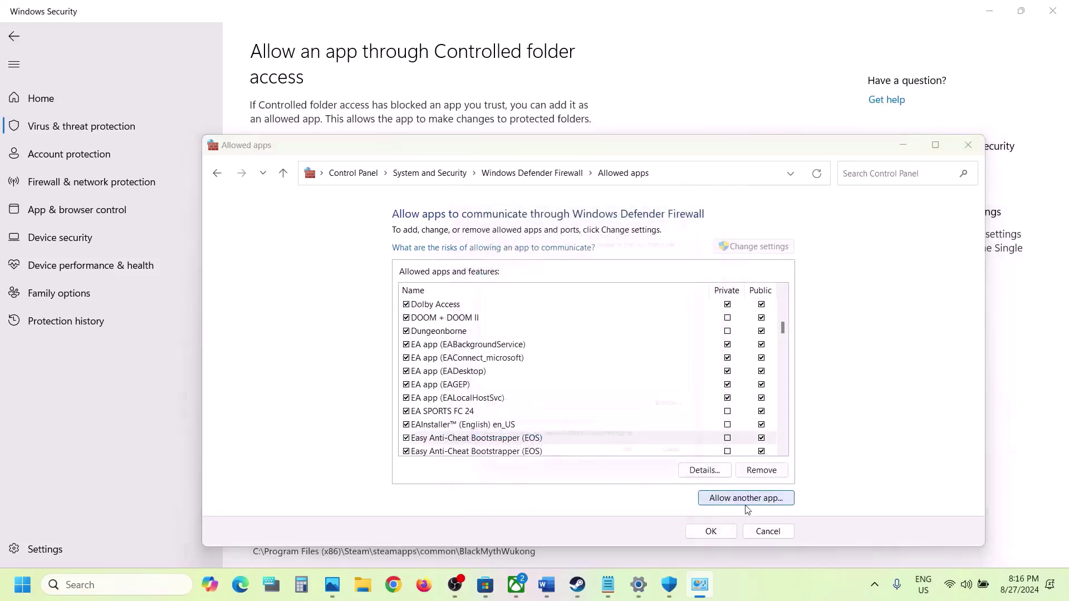
pyautogui.click(686, 421)
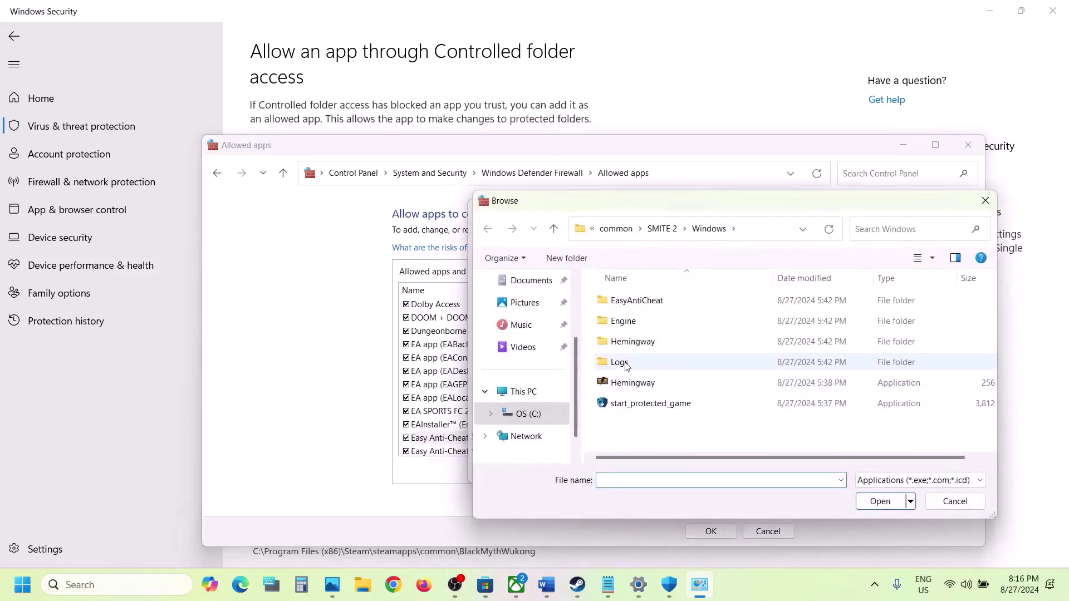
pyautogui.doubleClick(631, 342)
pyautogui.doubleClick(630, 301)
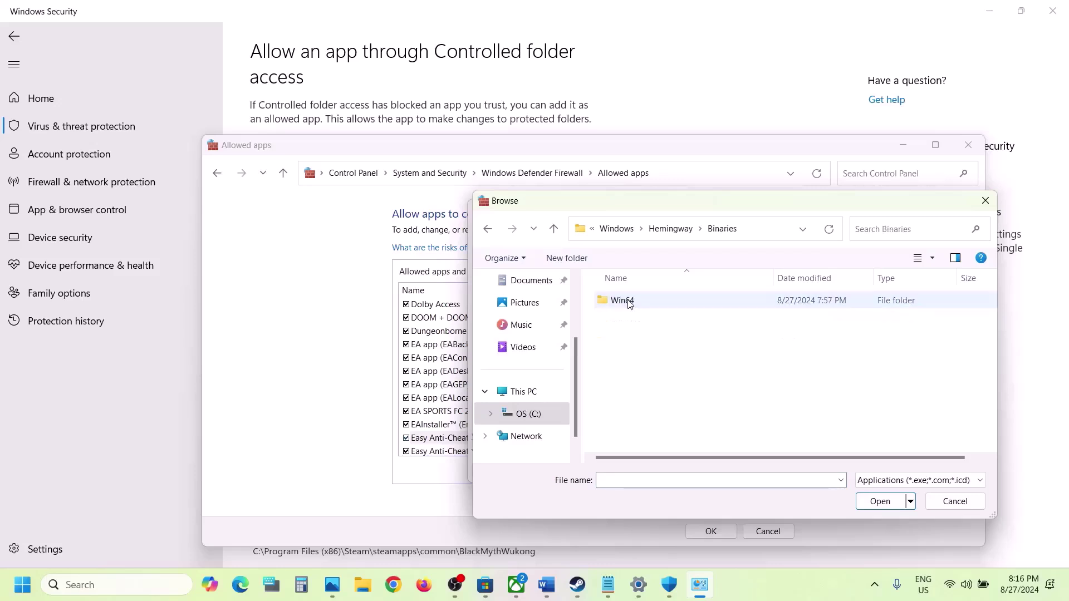
pyautogui.doubleClick(626, 302)
pyautogui.click(658, 323)
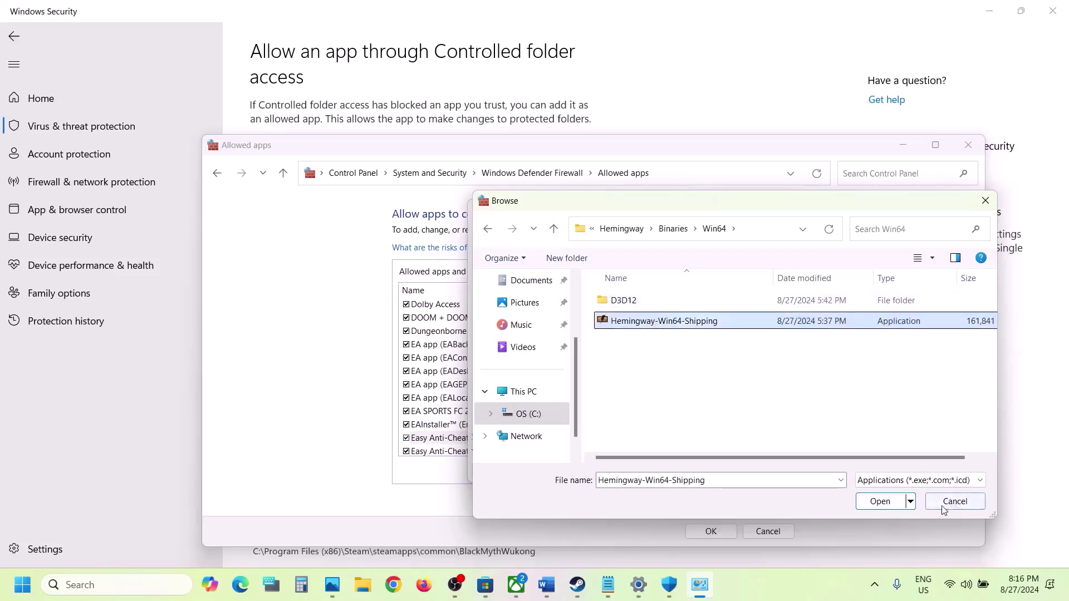
pyautogui.click(886, 503)
pyautogui.click(640, 472)
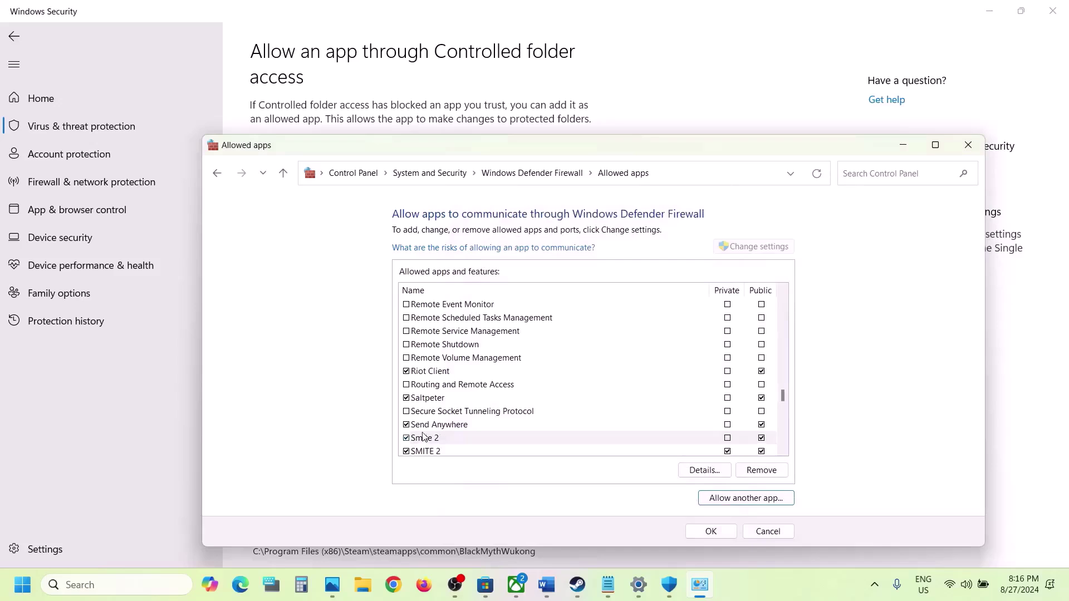
# Check the SMITE 2 entries in the firewall's allowed apps, save the list, and close the firewall, Windows Security and Settings windows.
pyautogui.click(427, 451)
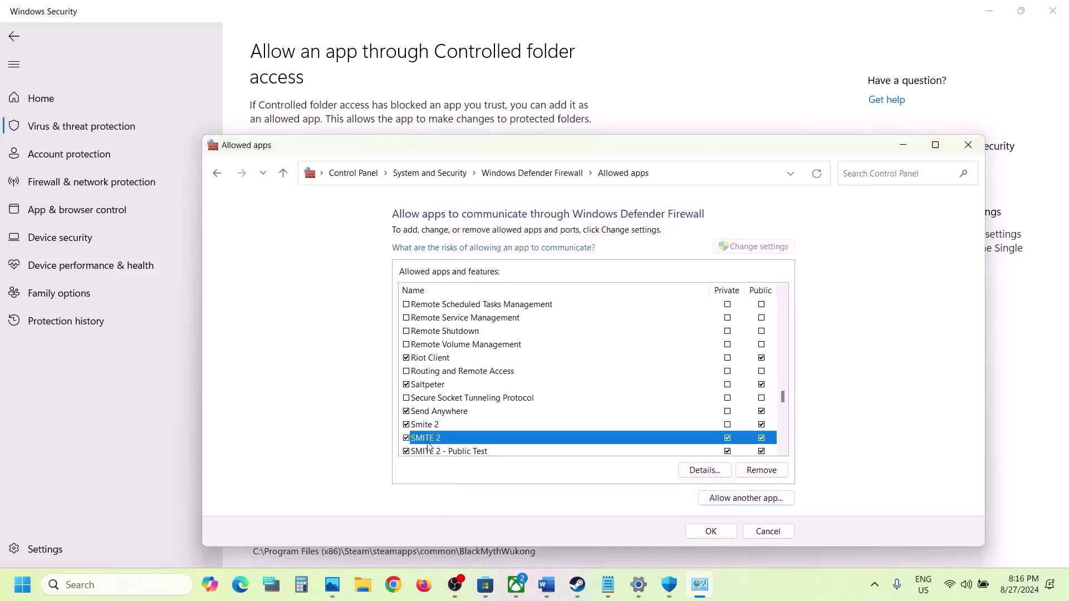
pyautogui.click(438, 426)
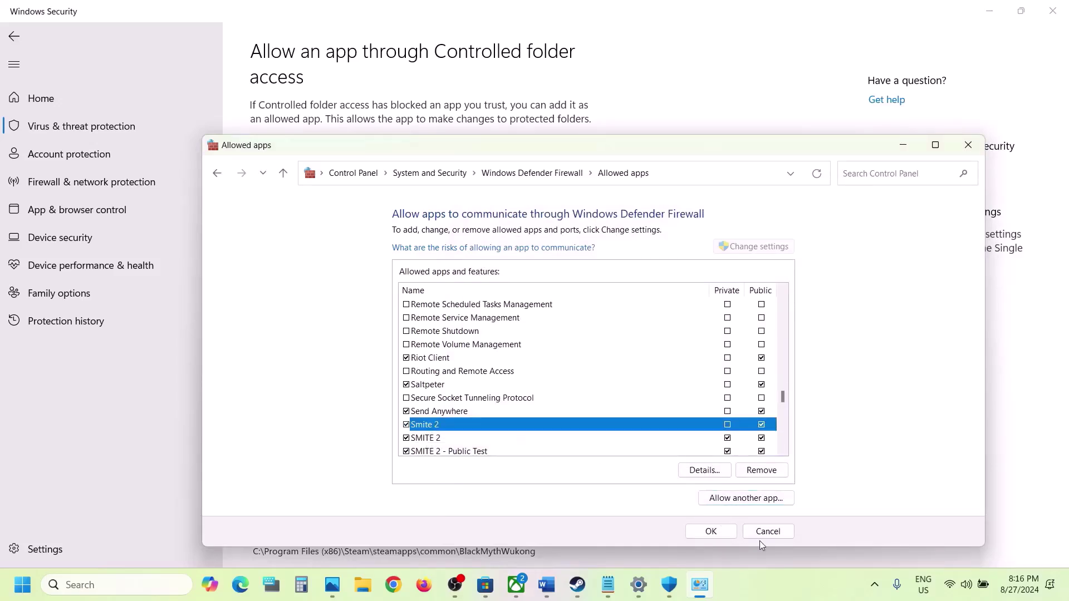
pyautogui.click(720, 536)
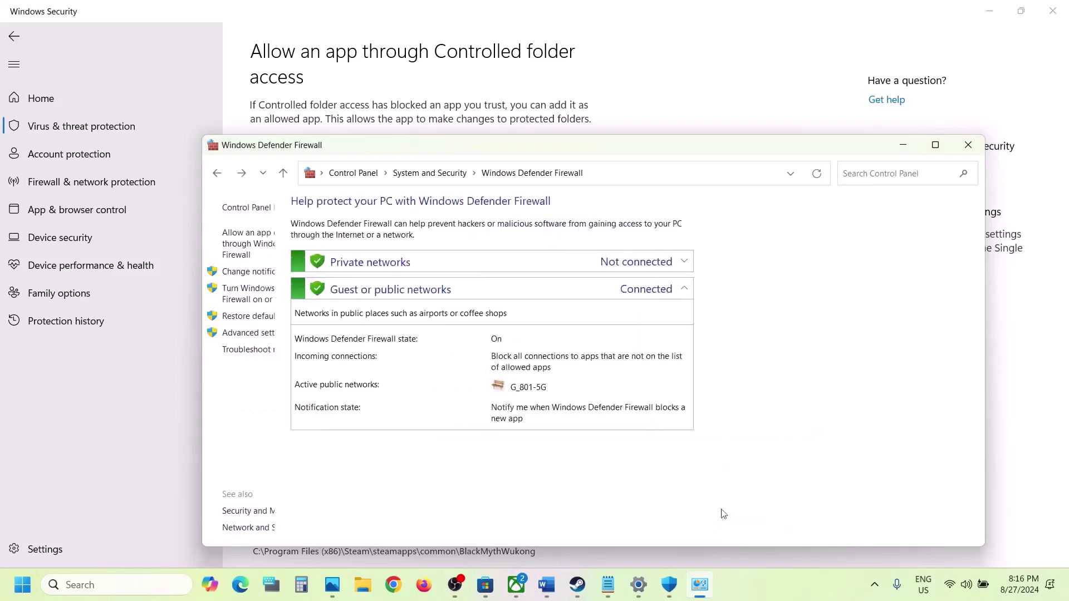
pyautogui.click(960, 149)
pyautogui.click(1059, 15)
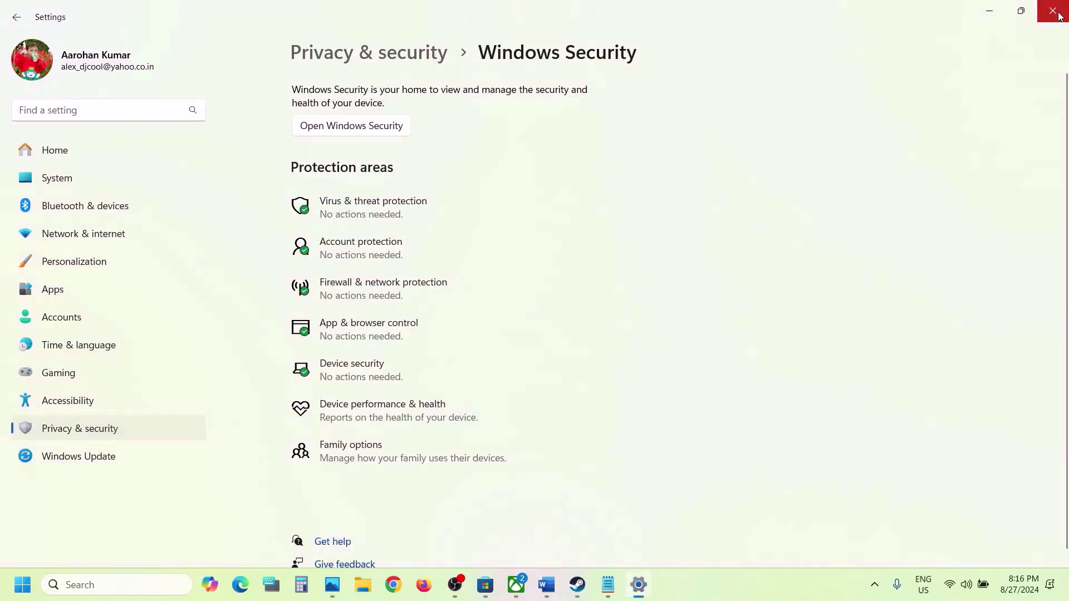
pyautogui.click(1059, 16)
# Maximize the Word guide and read Step 4 about a clean graphics card driver installation, including the NVIDIA and AMD links.
pyautogui.scroll(-1, 623, 286)
pyautogui.scroll(-2, 623, 286)
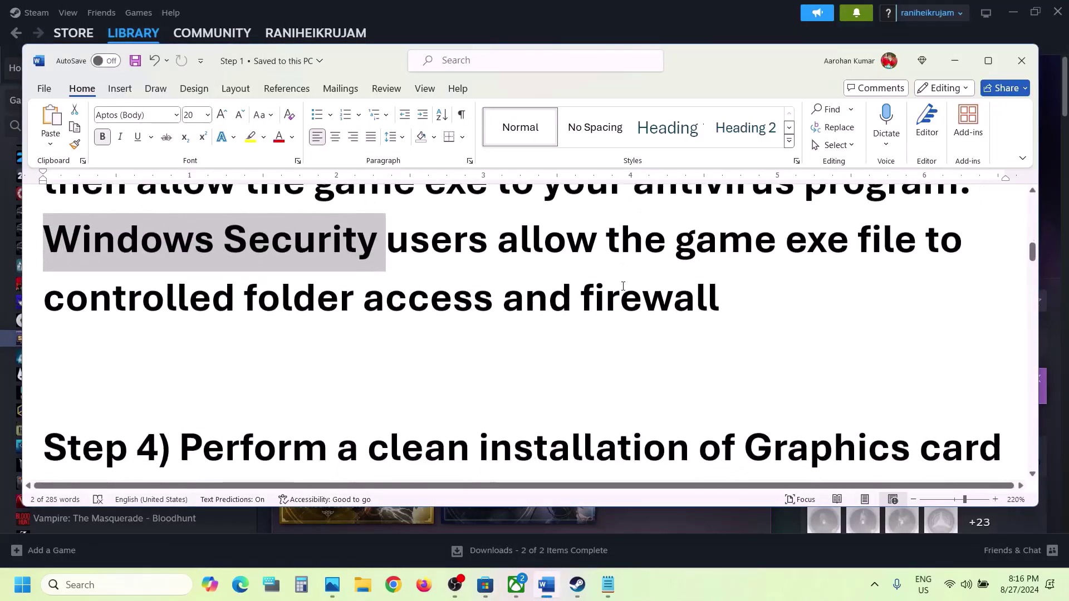
pyautogui.click(989, 61)
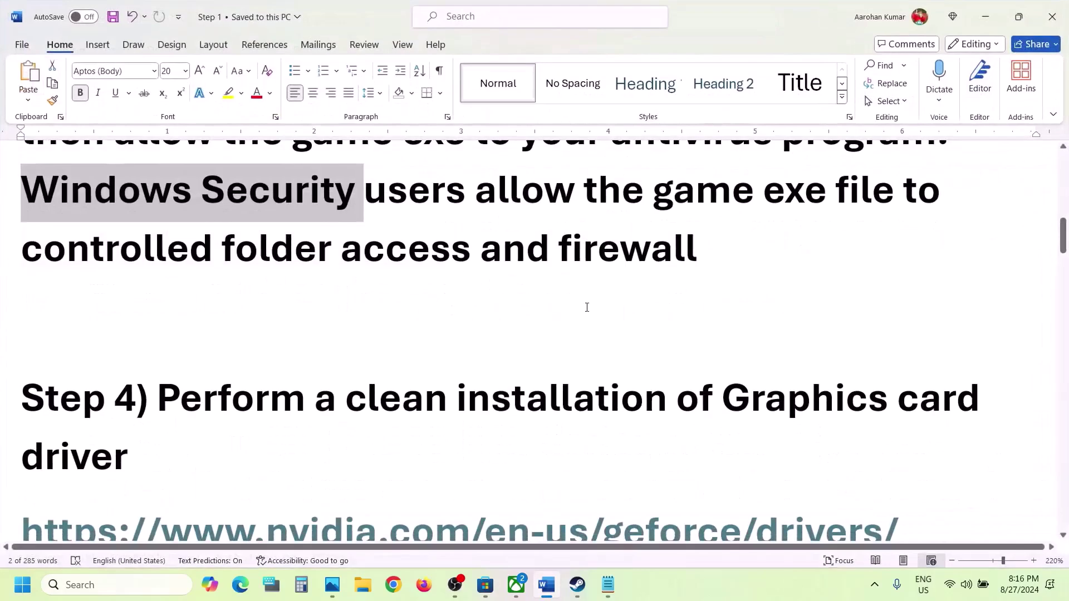
pyautogui.scroll(-3, 586, 306)
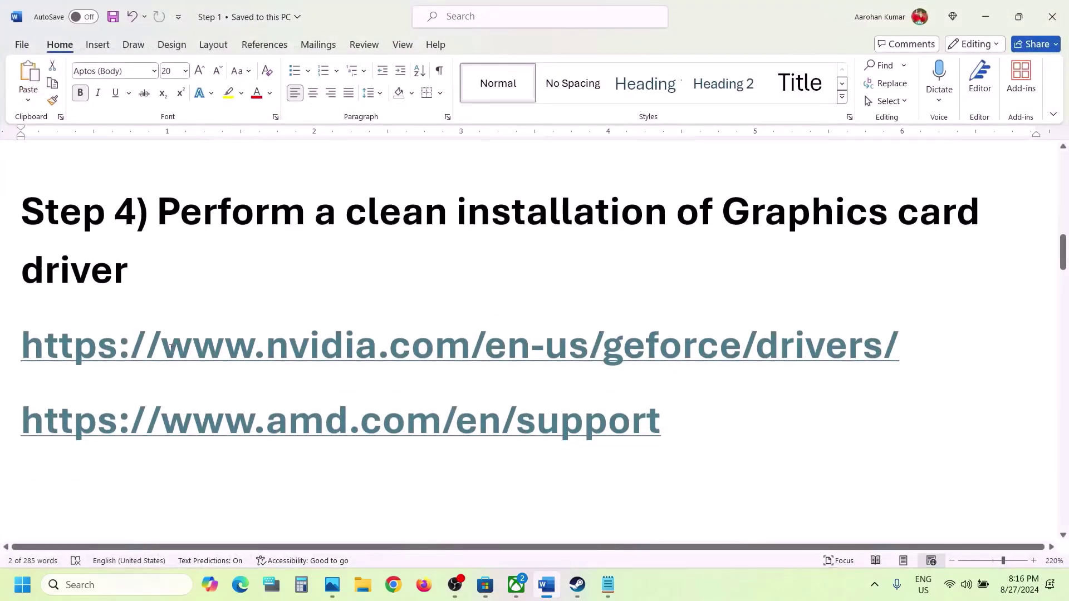
pyautogui.moveTo(171, 346); pyautogui.dragTo(587, 346)
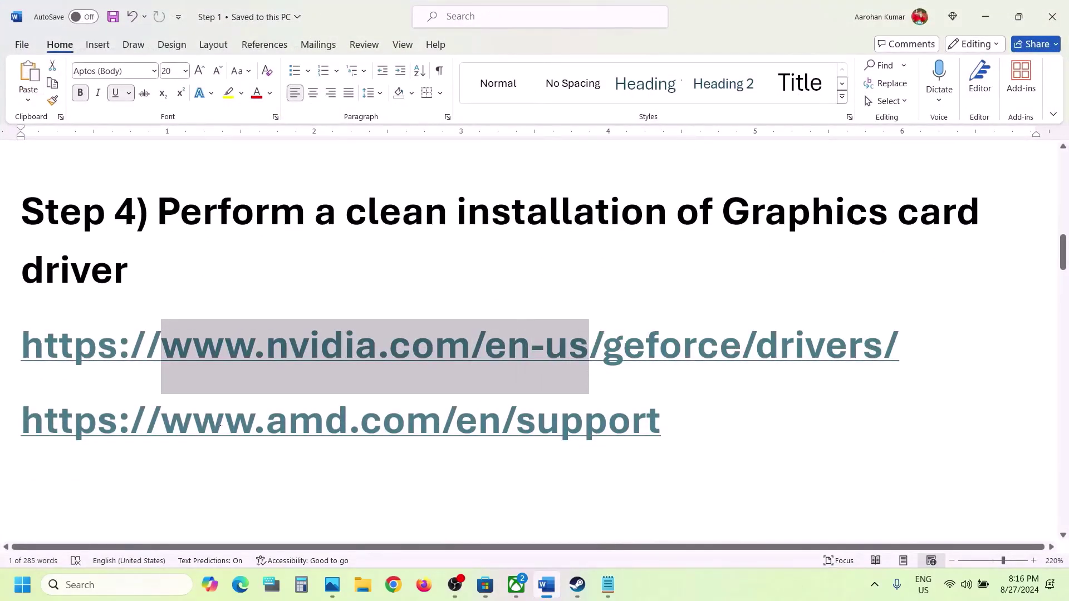
pyautogui.moveTo(225, 421); pyautogui.dragTo(513, 421)
pyautogui.moveTo(225, 347); pyautogui.dragTo(416, 358)
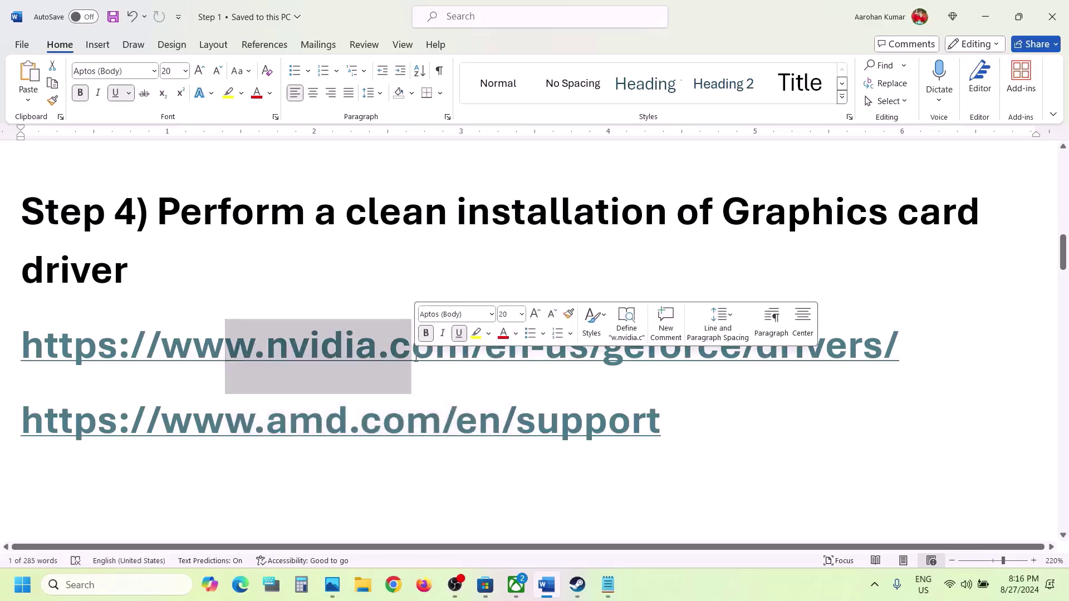
pyautogui.click(578, 585)
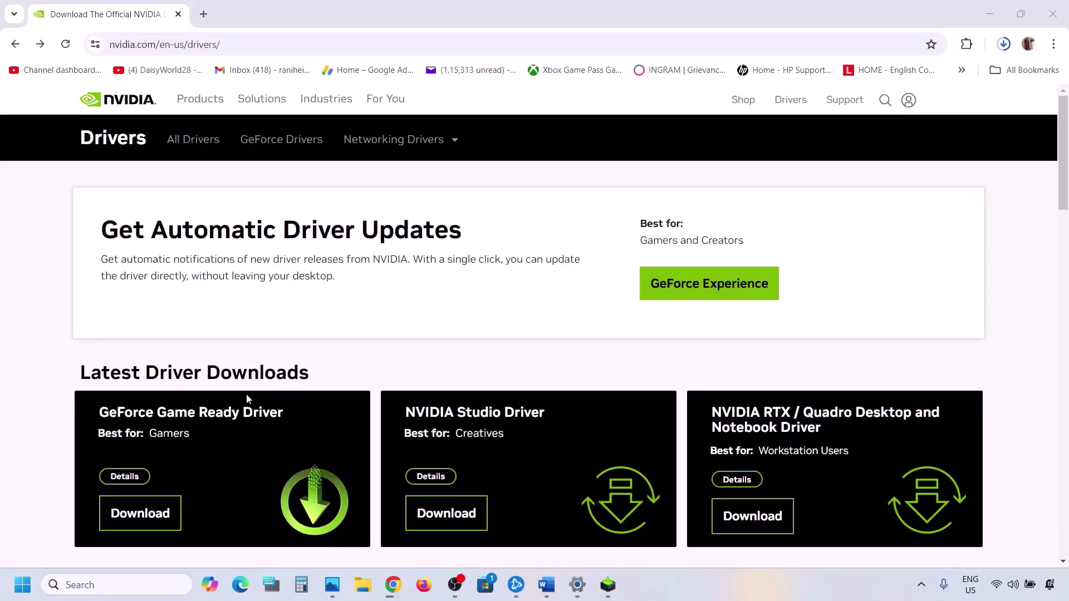
# Run NVIDIA's manual driver search for the GeForce RTX 3050 Laptop GPU with Windows 11 and English (US).
pyautogui.scroll(-8, 247, 399)
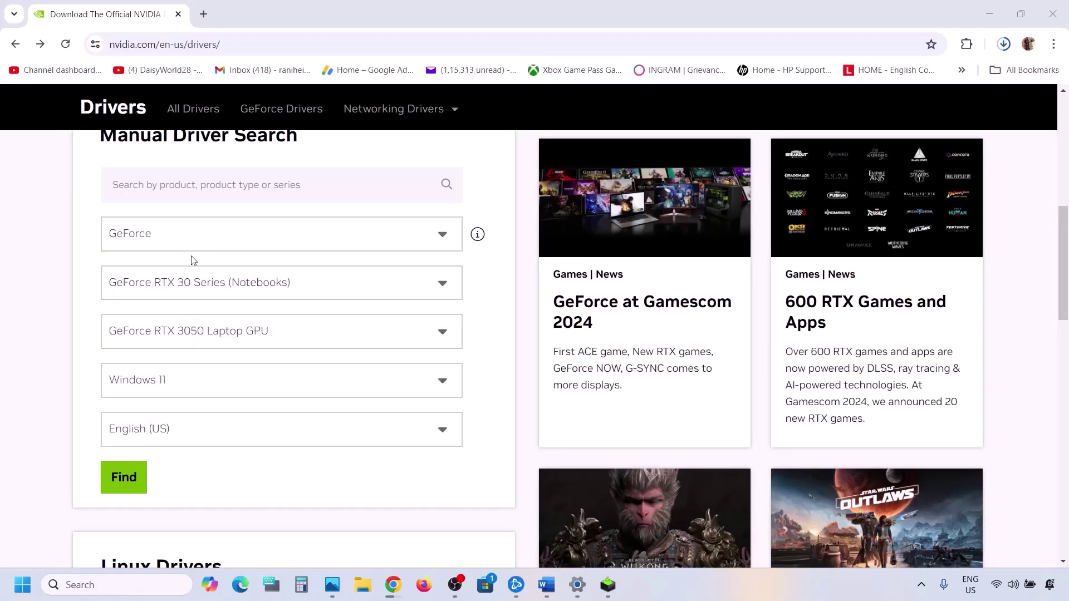
pyautogui.click(199, 305)
pyautogui.click(86, 306)
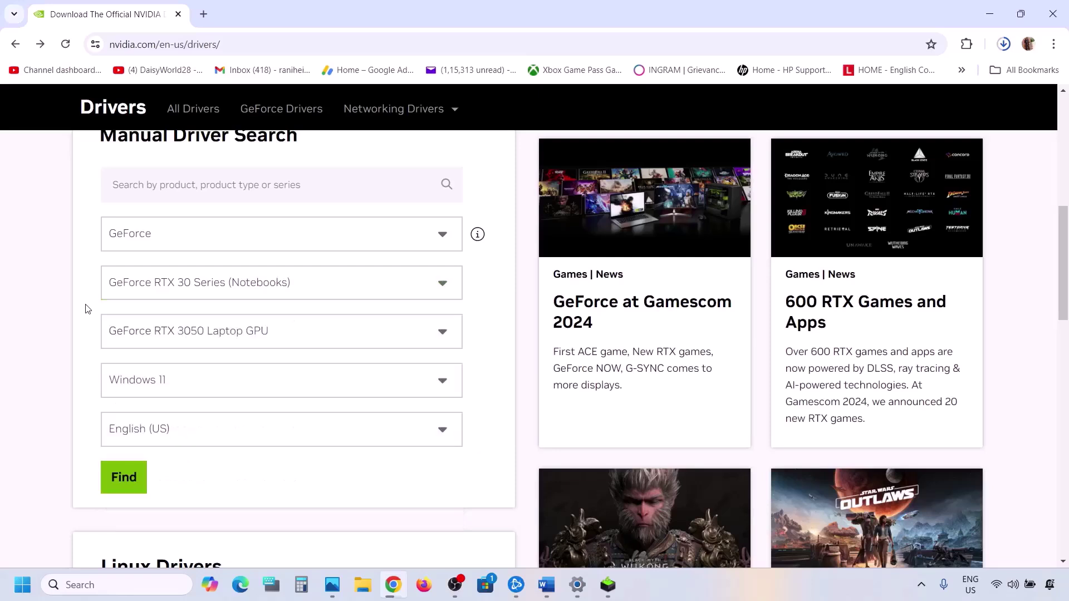
pyautogui.click(158, 397)
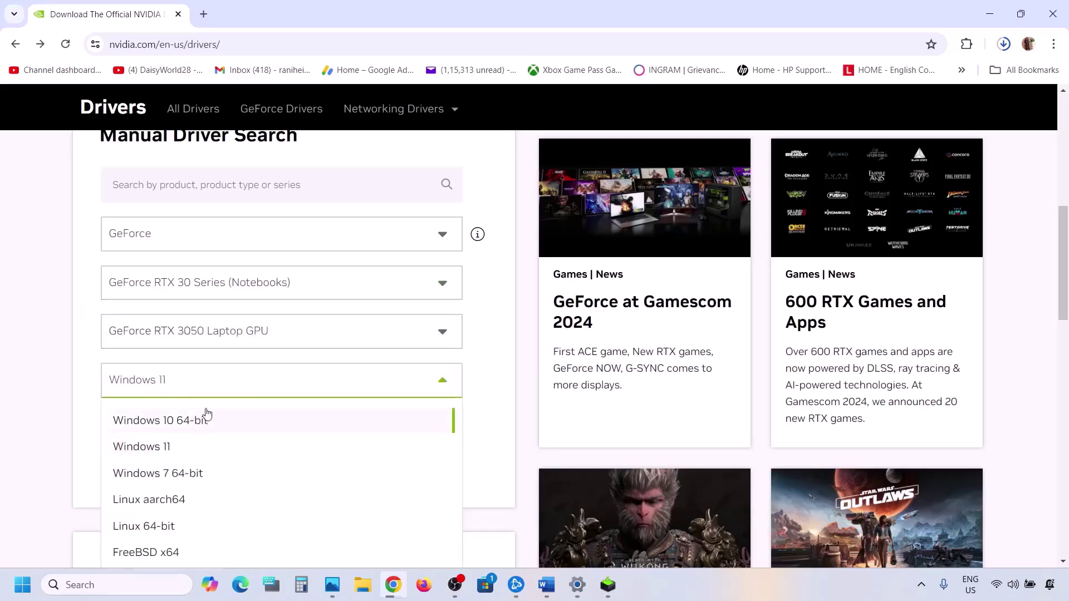
pyautogui.click(58, 363)
pyautogui.scroll(-1, 205, 398)
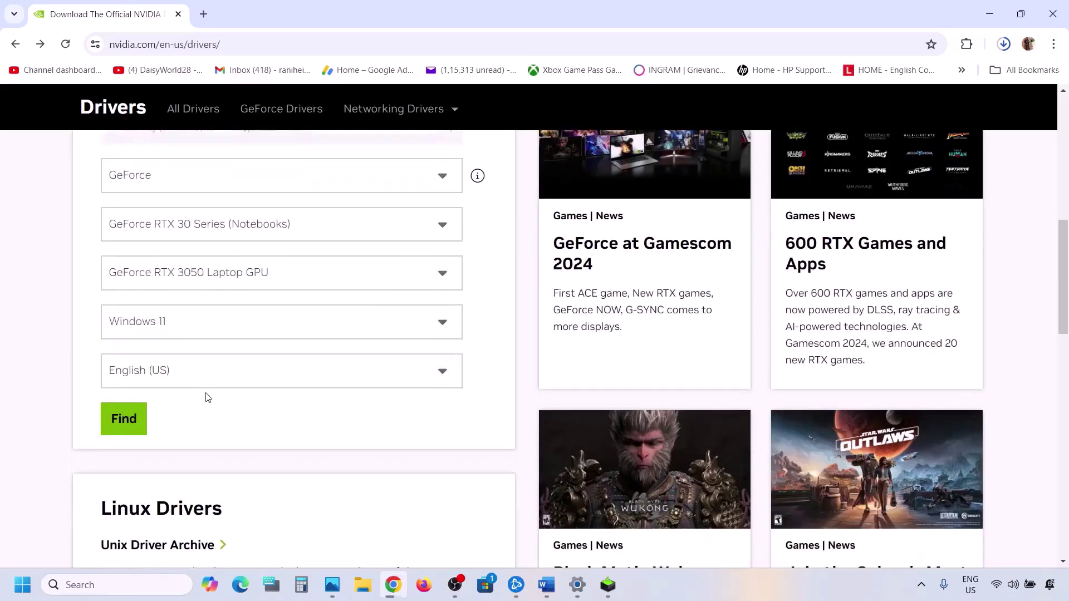
pyautogui.click(128, 418)
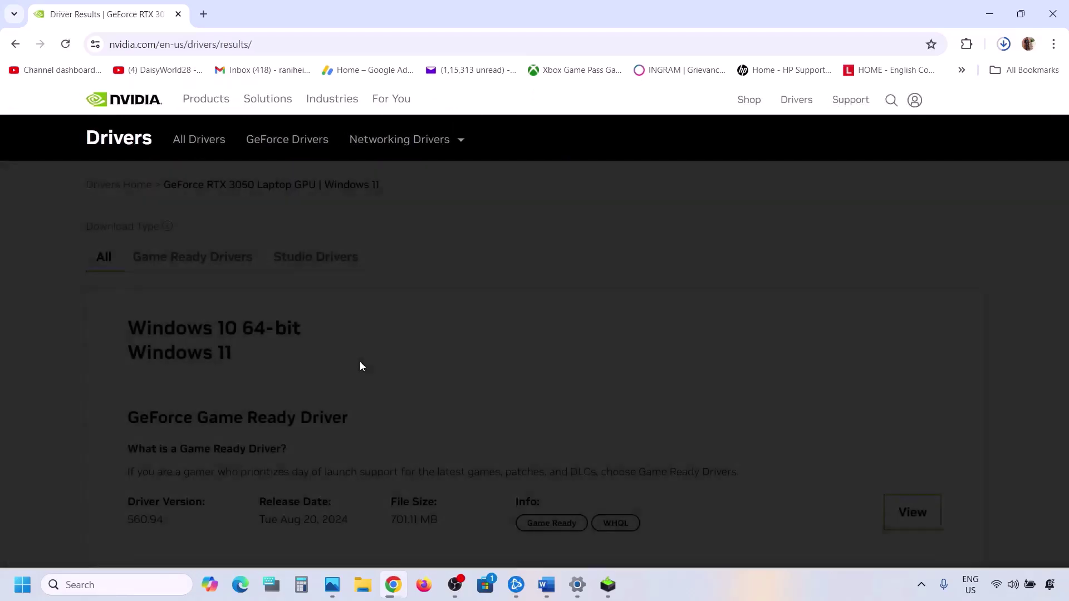
# Open the details of GeForce Game Ready Driver version 560.94 from the driver results and download it.
pyautogui.scroll(-3, 361, 366)
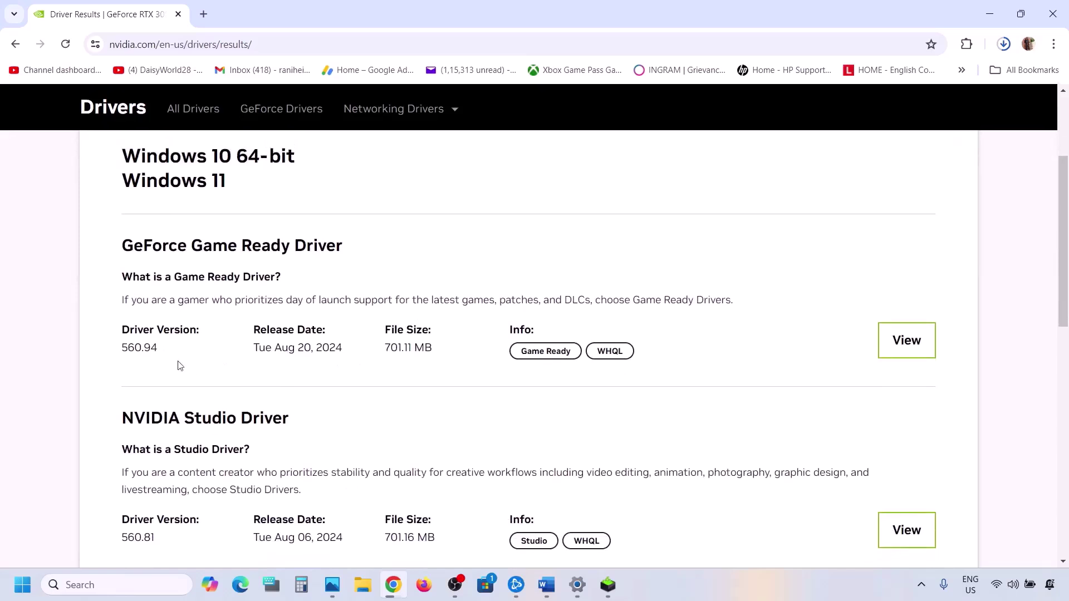
pyautogui.moveTo(129, 332); pyautogui.dragTo(188, 326)
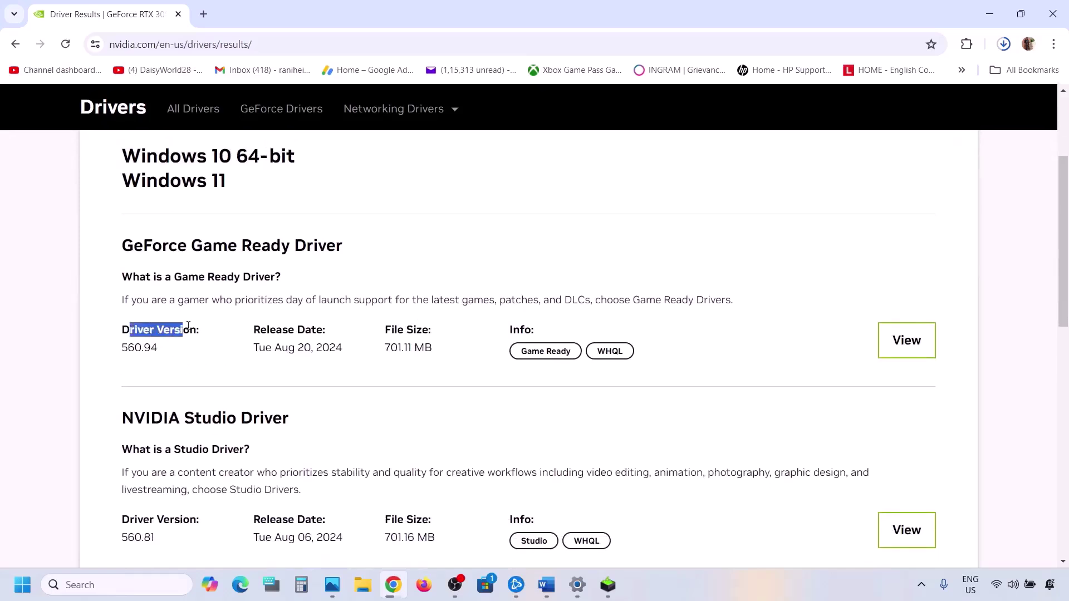
pyautogui.moveTo(126, 349); pyautogui.dragTo(169, 348)
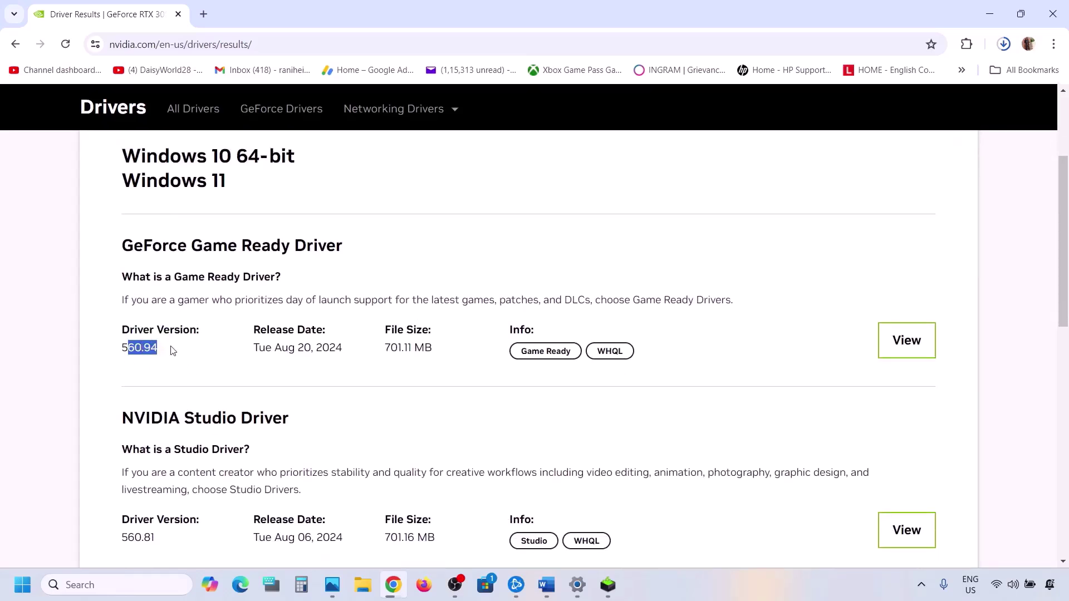
pyautogui.click(910, 339)
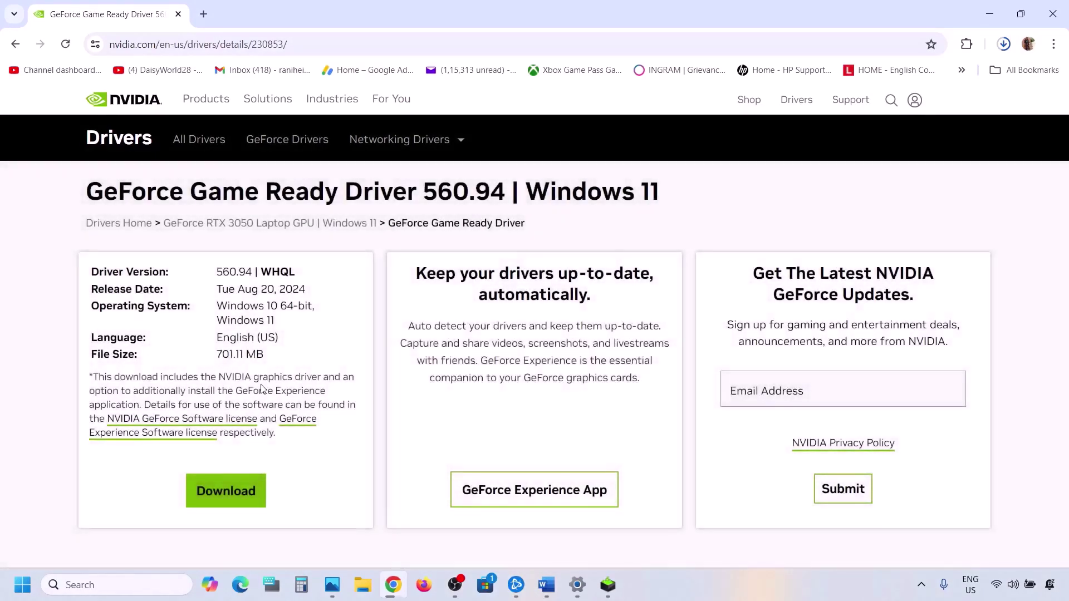
pyautogui.click(225, 493)
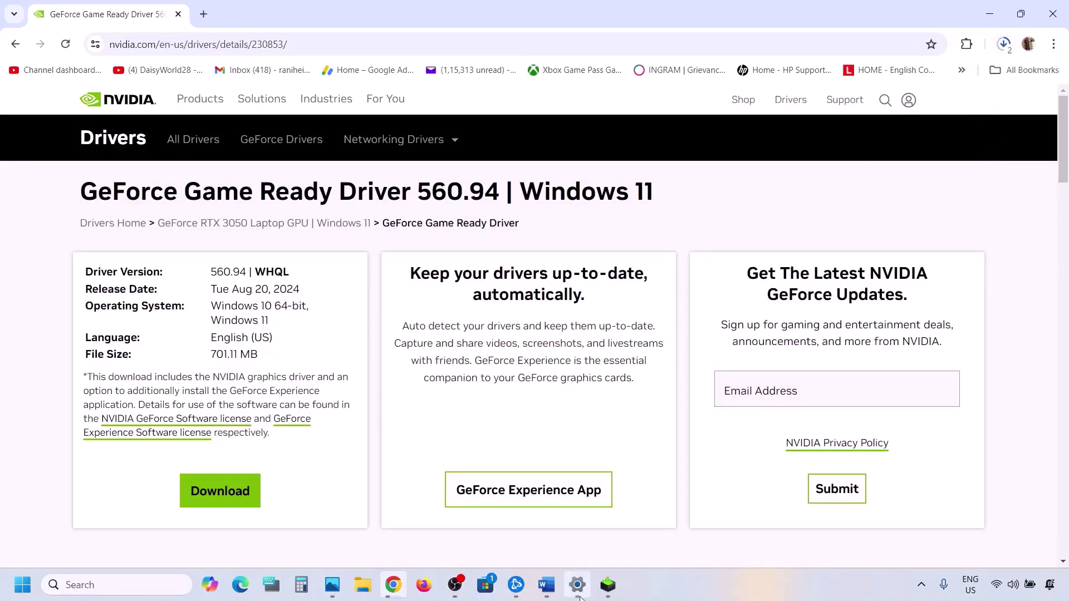
# Switch to the NVIDIA Installer, accept the license, and start a Custom (Advanced) installation with a clean installation enabled.
pyautogui.click(608, 586)
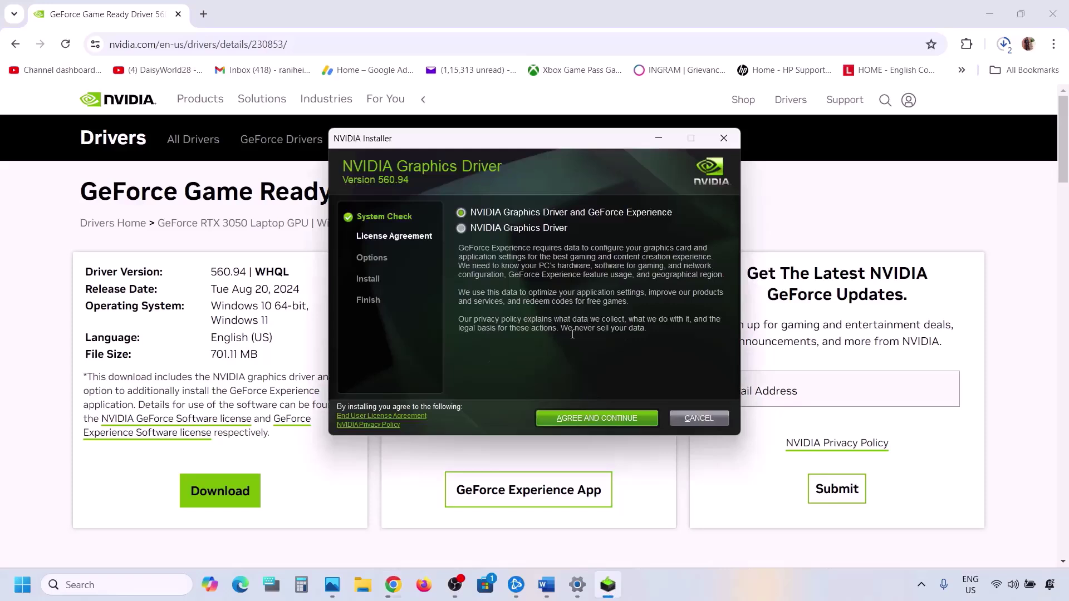
pyautogui.click(604, 416)
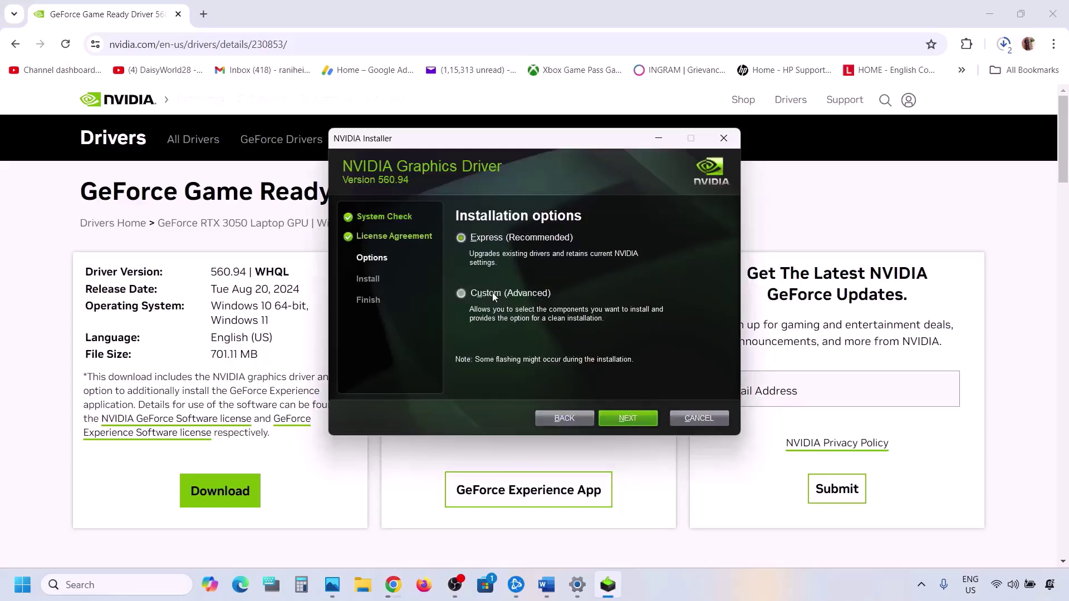
pyautogui.click(492, 295)
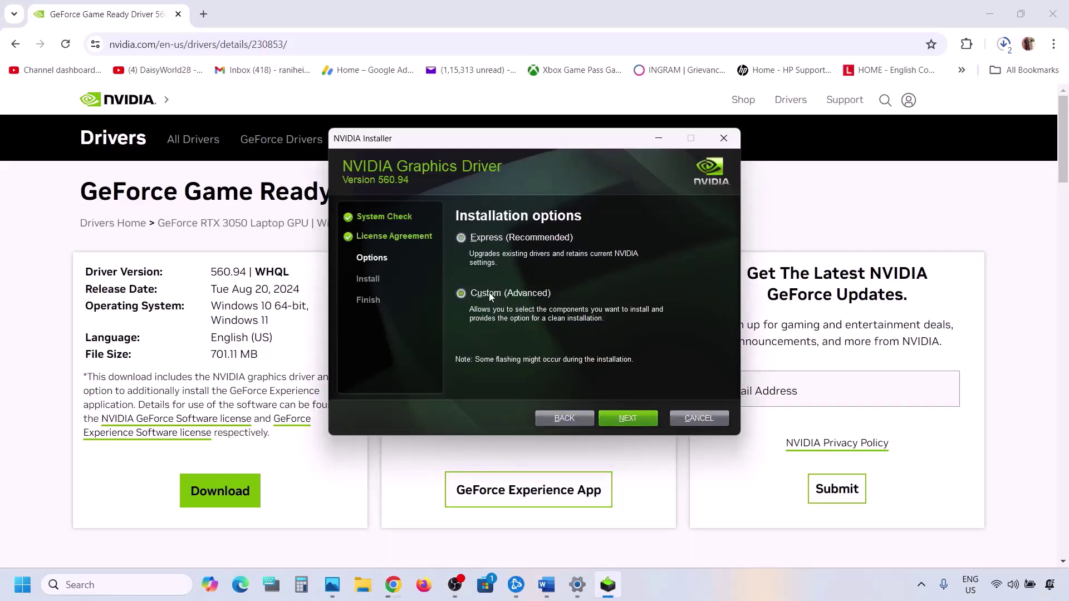
pyautogui.click(618, 420)
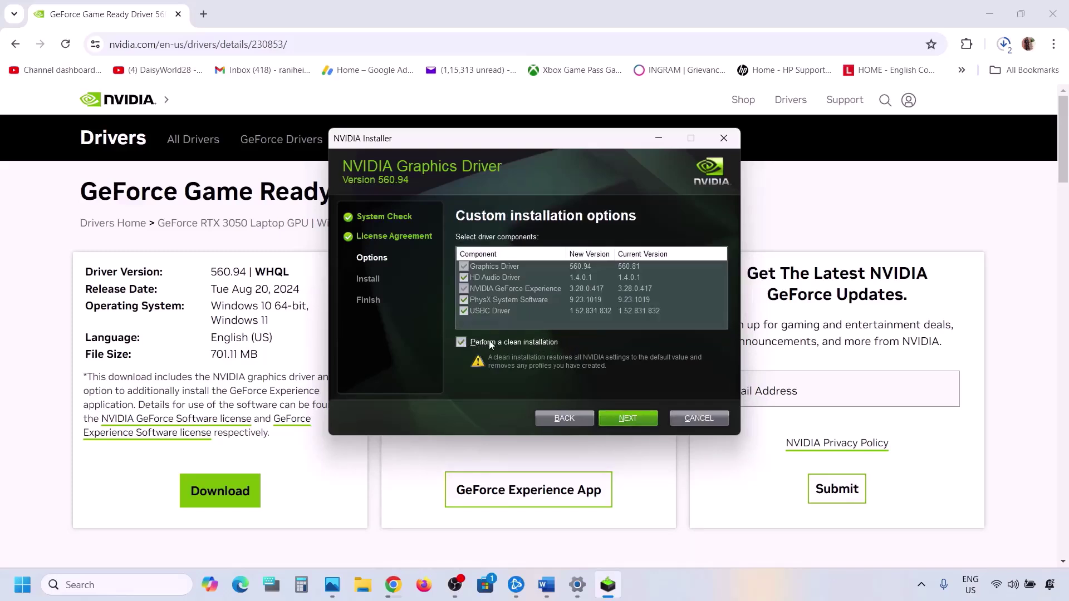
pyautogui.click(632, 421)
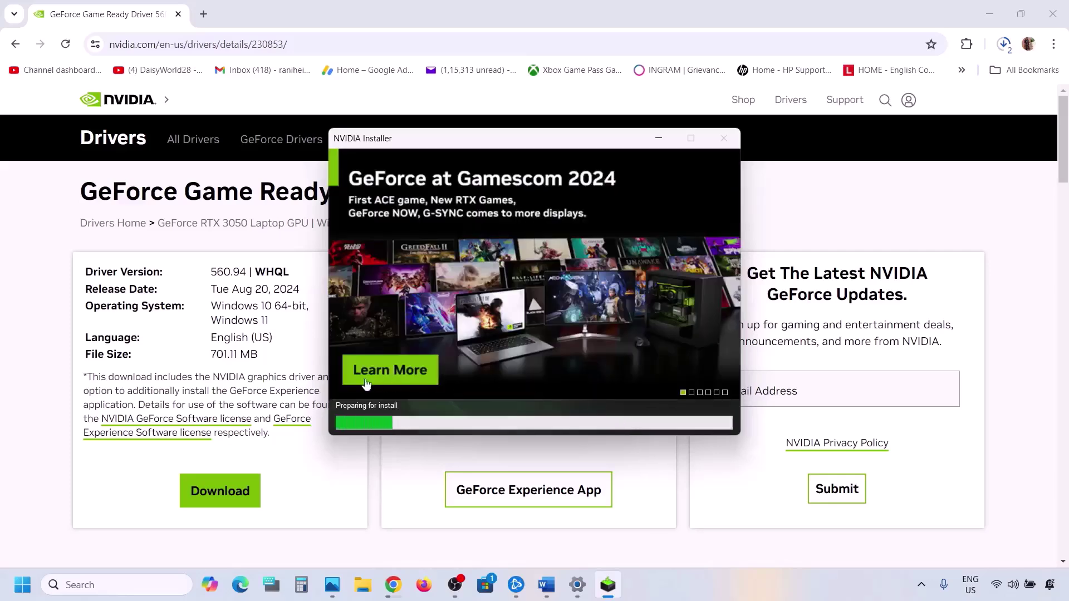
# Look at the computer's power options, including Restart, and dismiss them without choosing one.
pyautogui.click(6, 596)
pyautogui.click(405, 537)
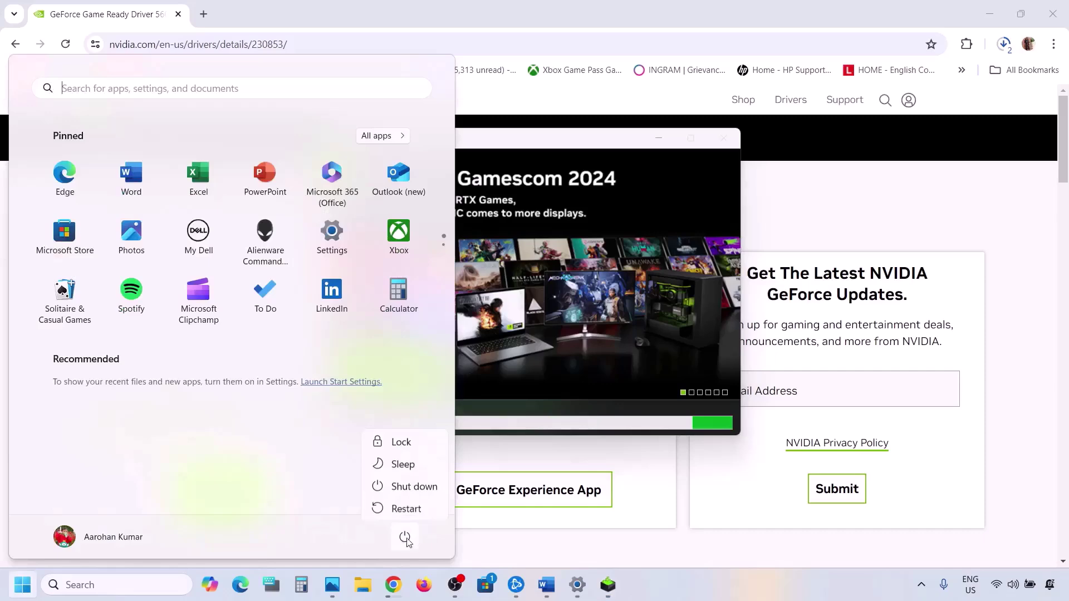
pyautogui.click(678, 313)
pyautogui.click(678, 313)
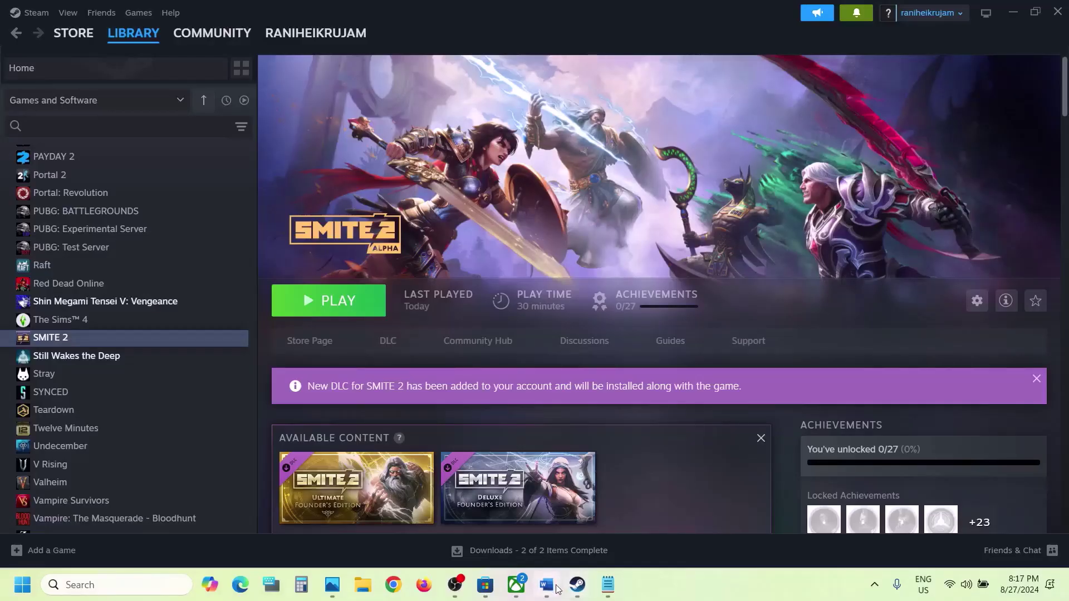
# Switch to the Word guide's Step 5 on the dedicated graphics card and open Windows Graphics settings through a search for "graphics settings".
pyautogui.click(557, 589)
pyautogui.scroll(-4, 399, 325)
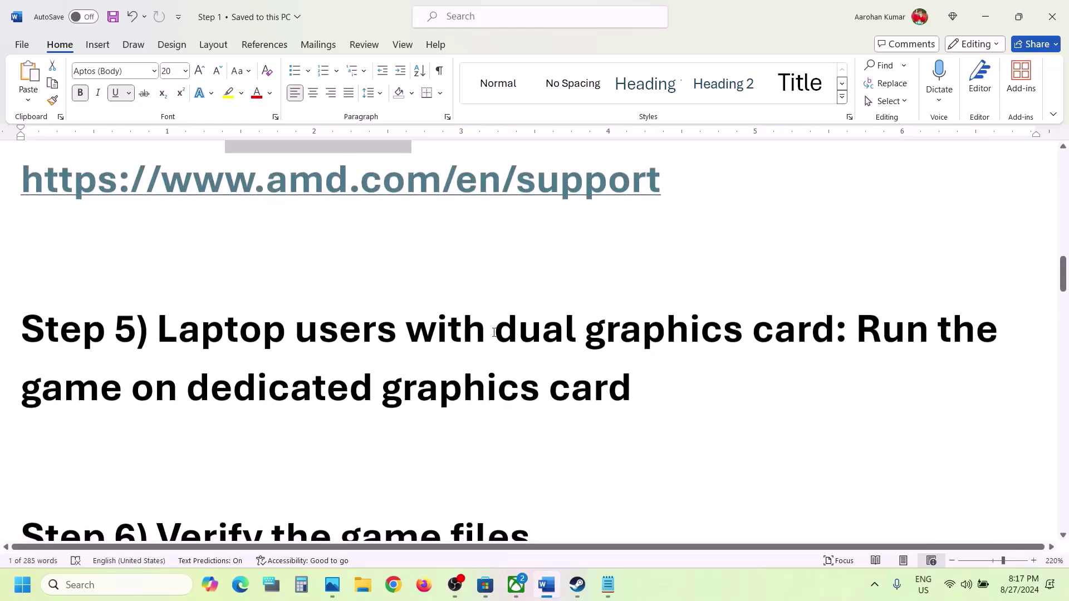
pyautogui.doubleClick(436, 390)
pyautogui.hotkey('ctrl', 'c')
pyautogui.click(146, 584)
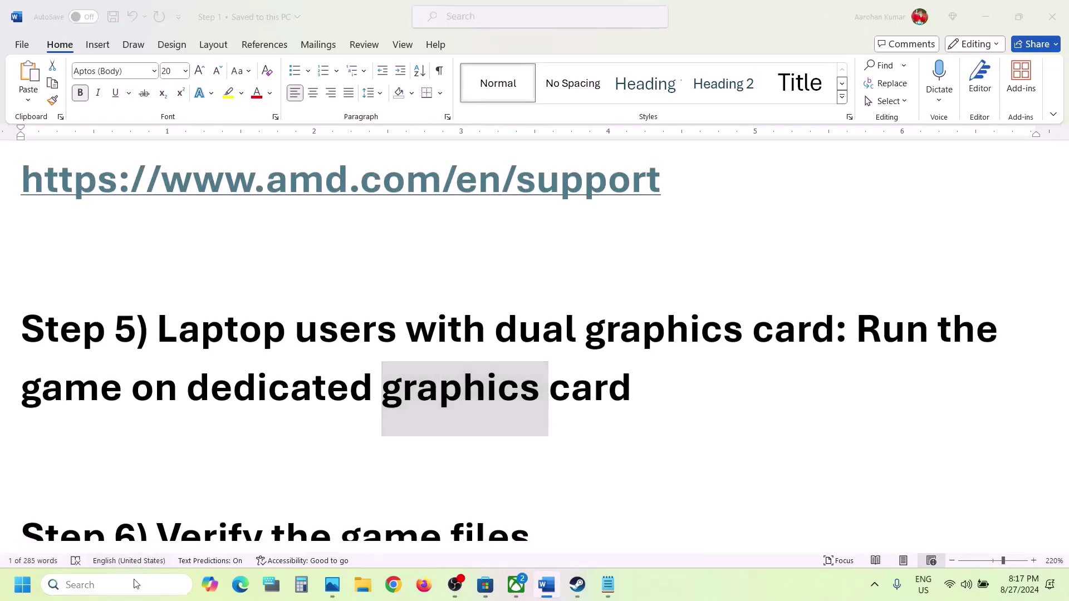
pyautogui.hotkey('ctrl', 'v')
pyautogui.press('Right')
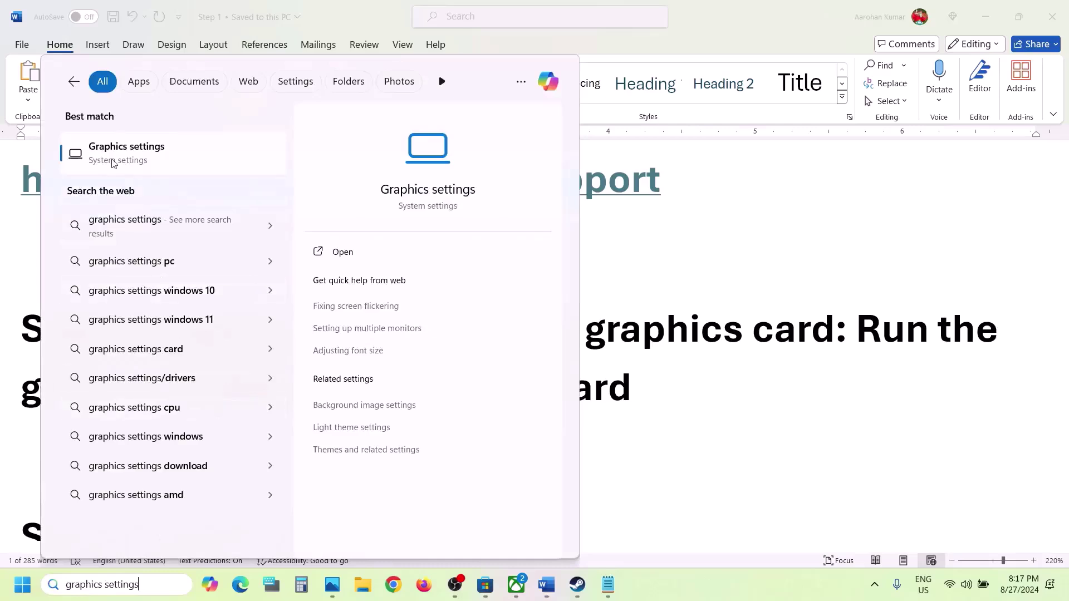
pyautogui.click(110, 159)
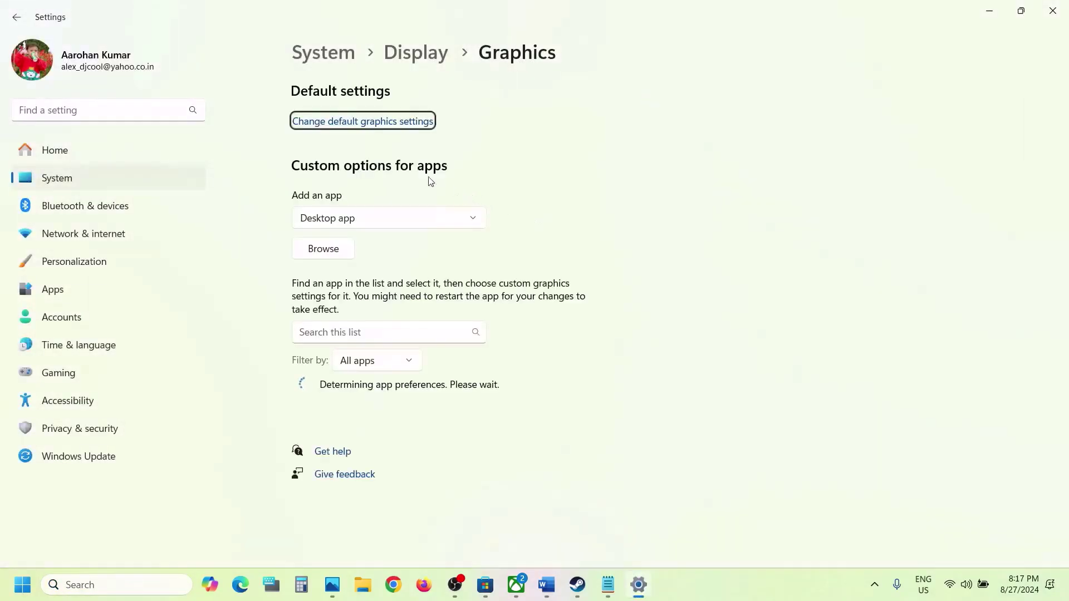
# Start adding a desktop app to the custom graphics options and browse to C:\Program Files (x86)\Steam\steamapps\common.
pyautogui.click(329, 247)
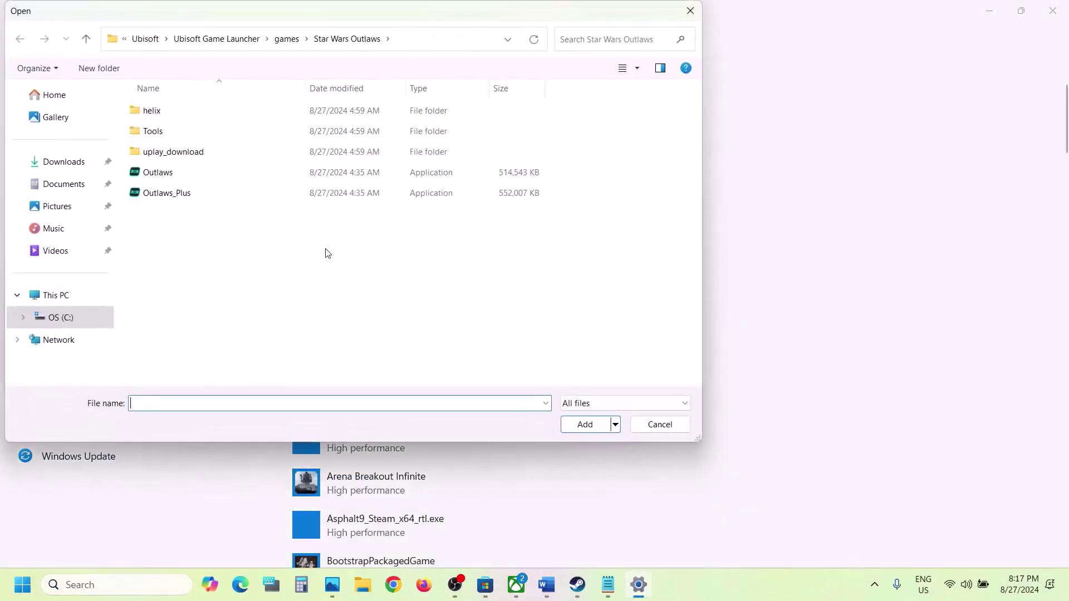
pyautogui.click(58, 323)
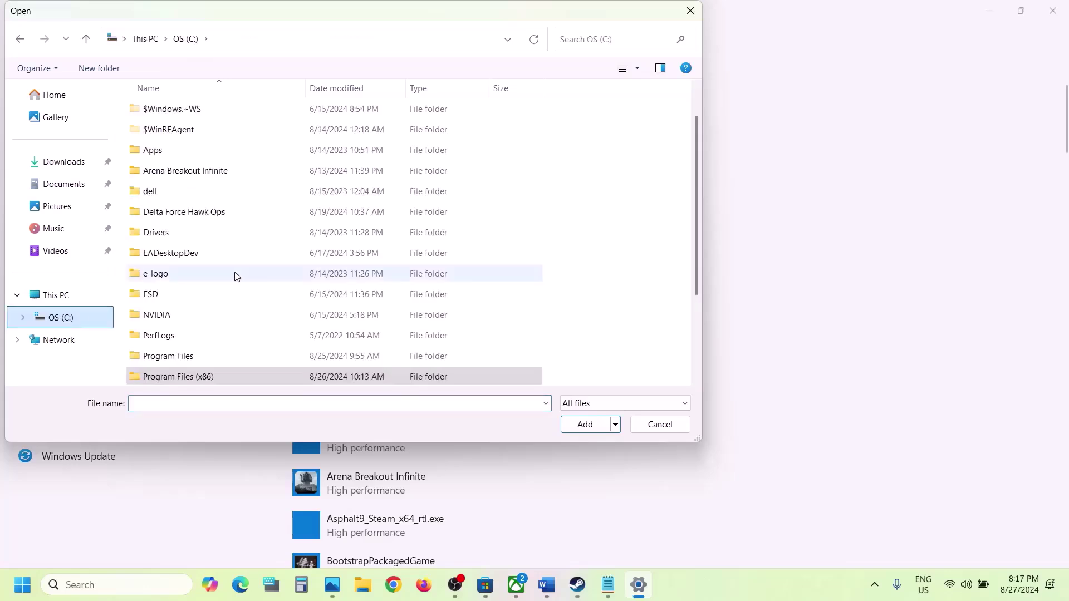
pyautogui.scroll(-3, 223, 274)
pyautogui.doubleClick(203, 252)
pyautogui.scroll(-4, 196, 260)
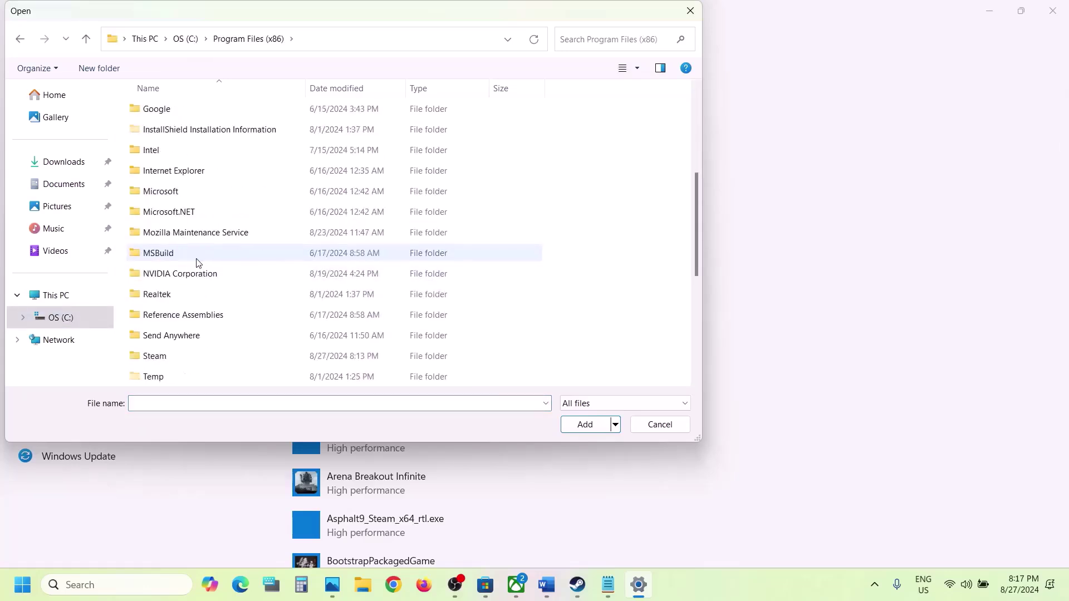
pyautogui.doubleClick(161, 357)
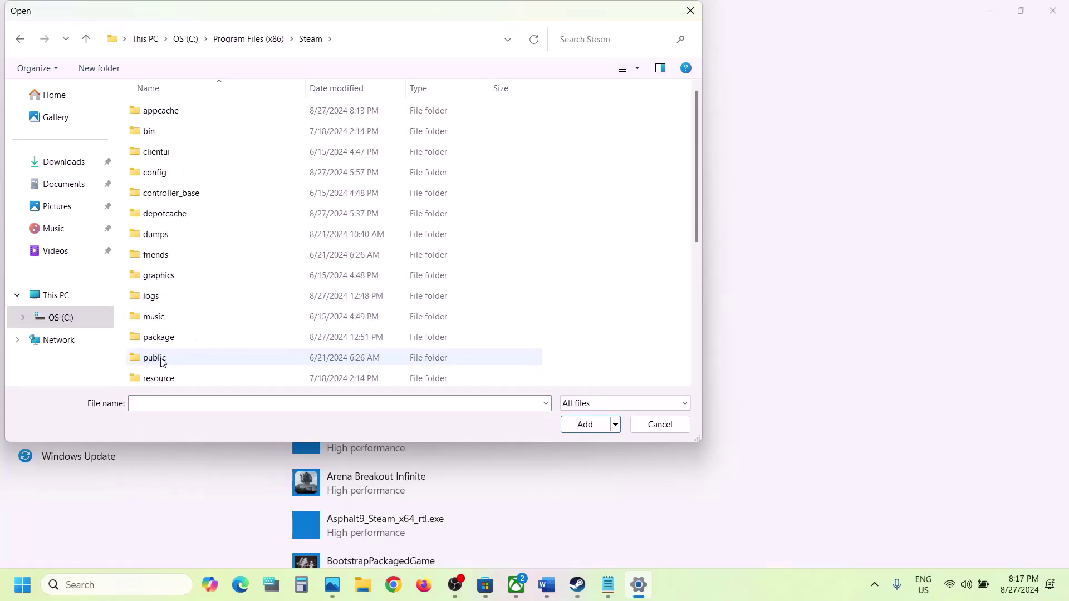
pyautogui.scroll(-3, 188, 296)
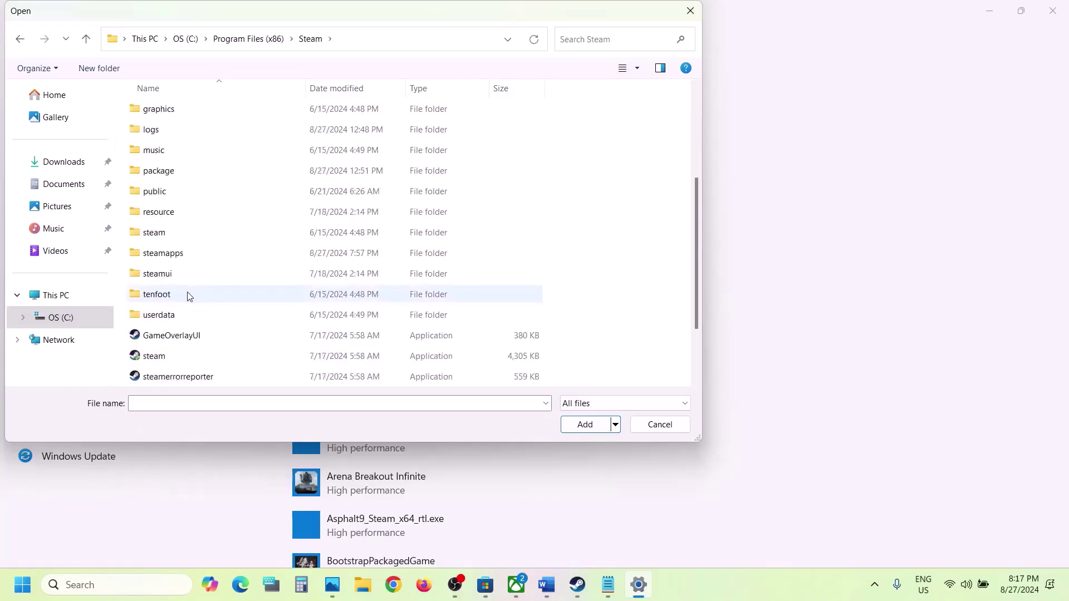
pyautogui.doubleClick(161, 255)
pyautogui.doubleClick(166, 111)
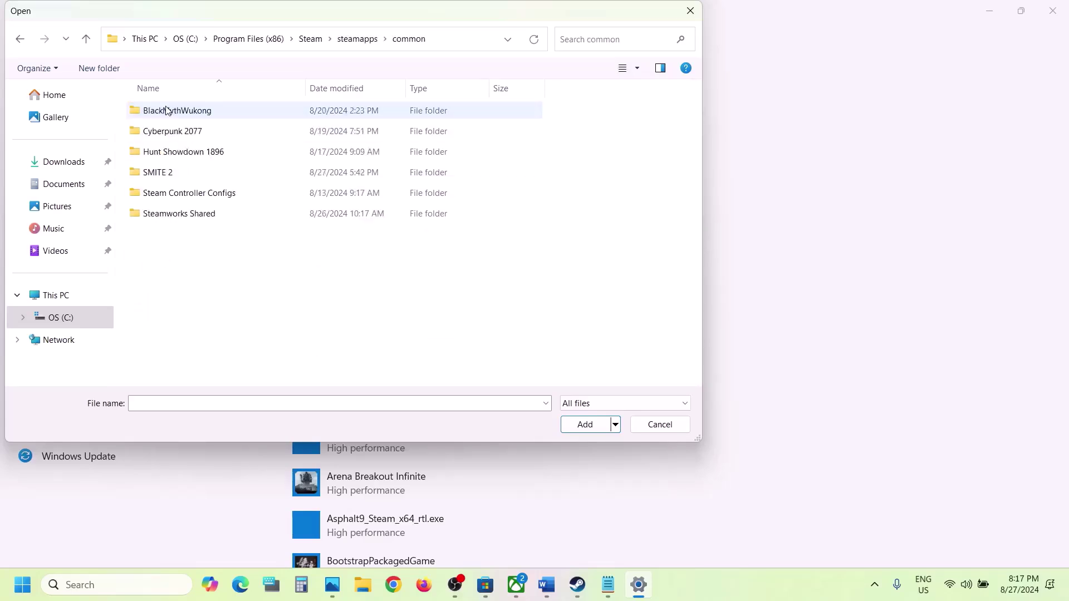
# Add the Hemingway application from the SMITE 2\Windows folder and save its graphics preference as High performance.
pyautogui.doubleClick(175, 173)
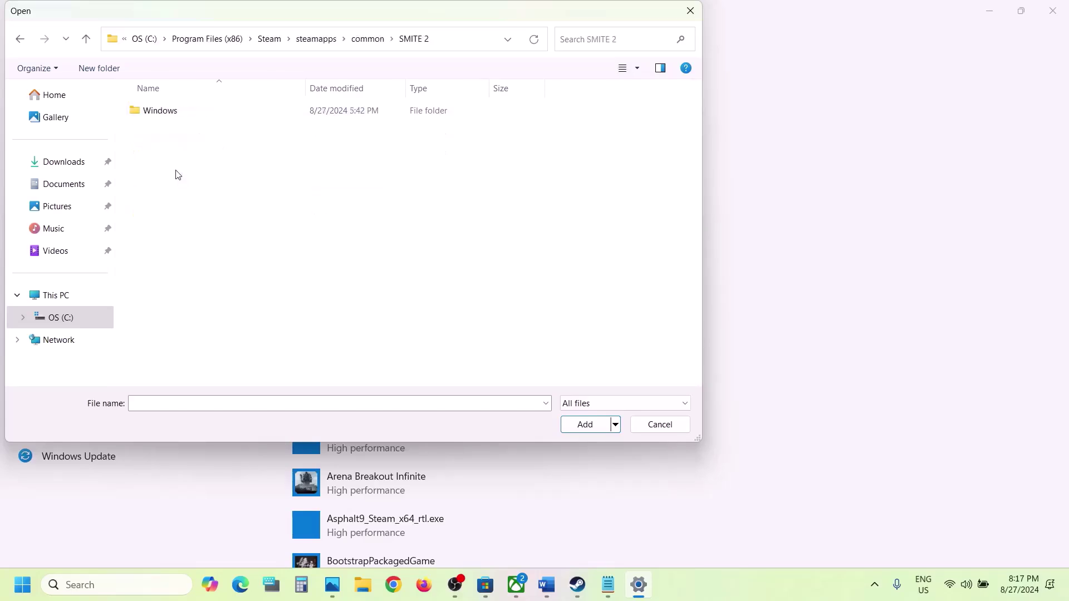
pyautogui.doubleClick(164, 111)
pyautogui.click(158, 195)
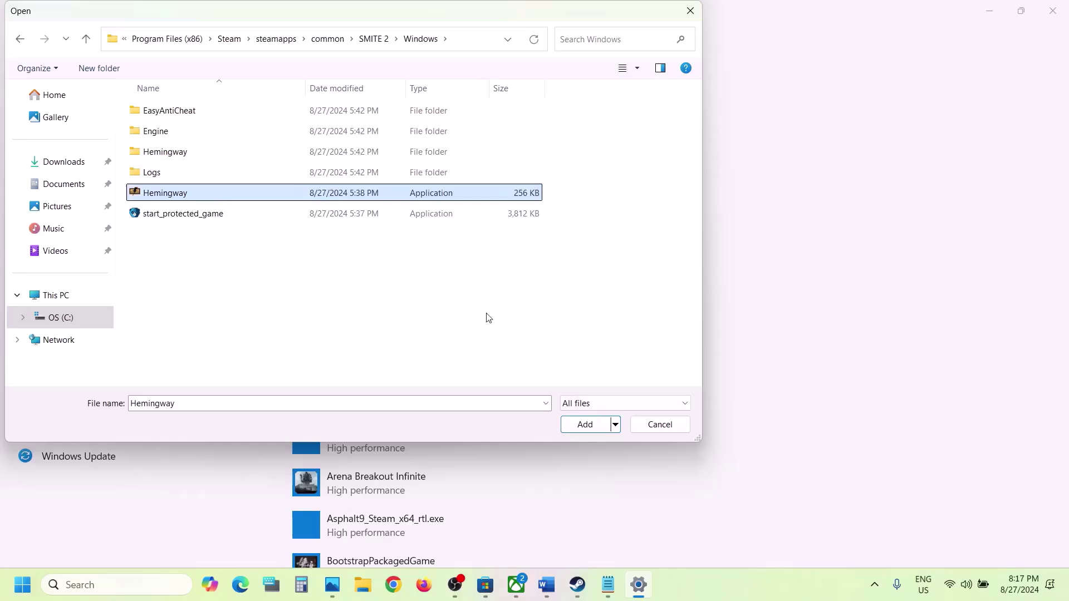
pyautogui.click(585, 424)
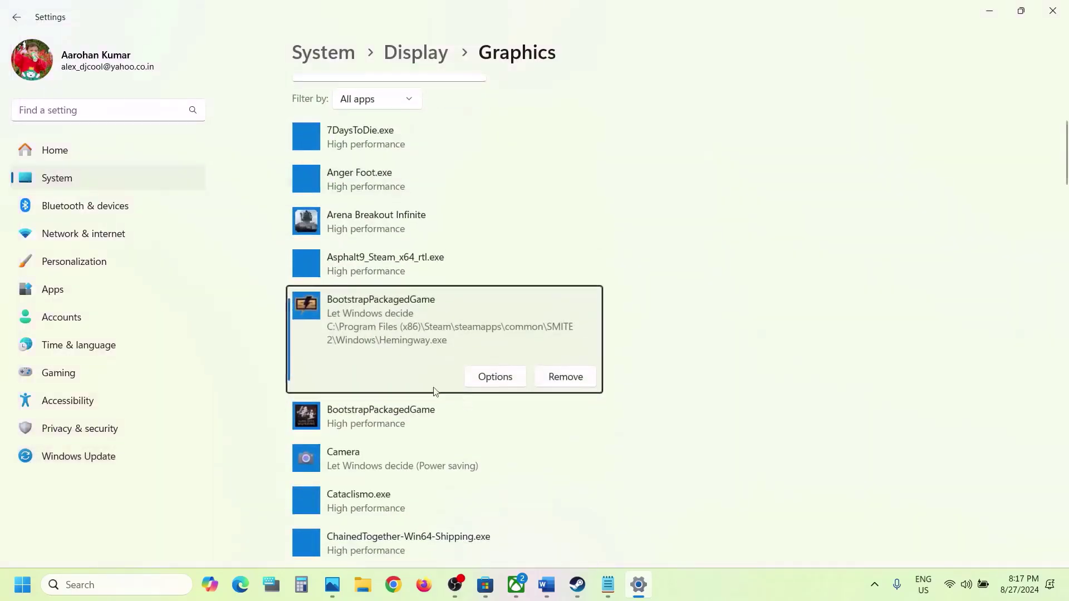
pyautogui.click(492, 383)
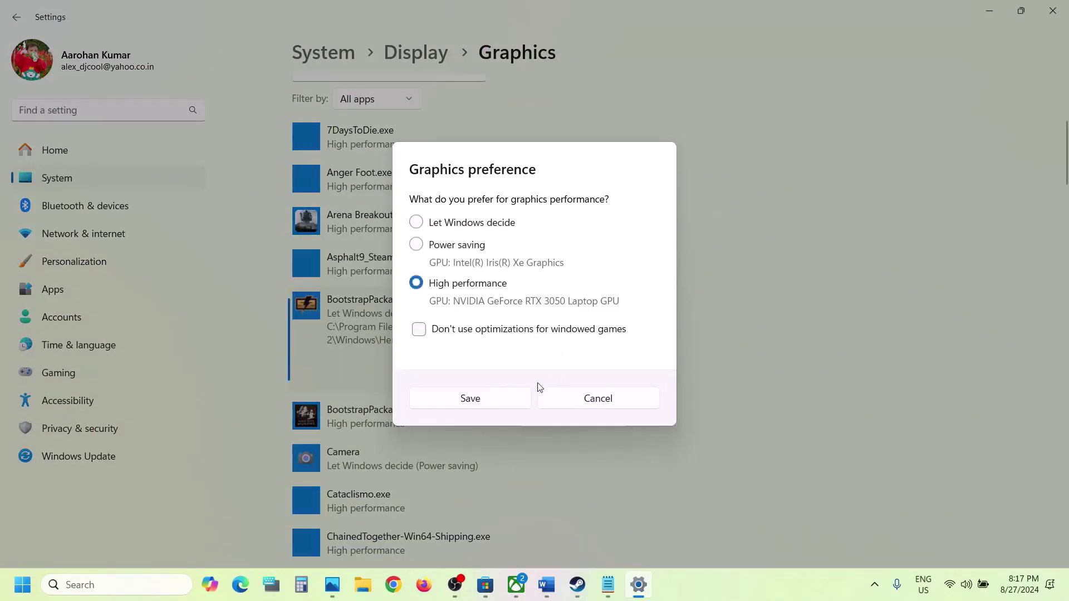
pyautogui.click(483, 401)
# Add Hemingway-Win64-Shipping from Hemingway\Binaries\Win64, save its graphics preference as High performance, and close Settings.
pyautogui.scroll(5, 480, 401)
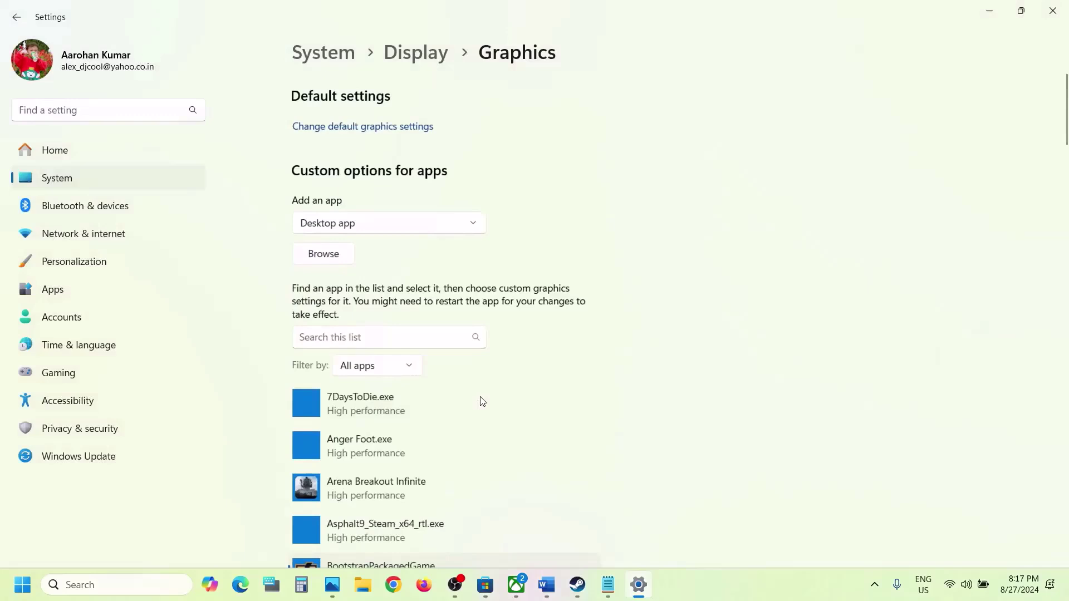
pyautogui.click(333, 259)
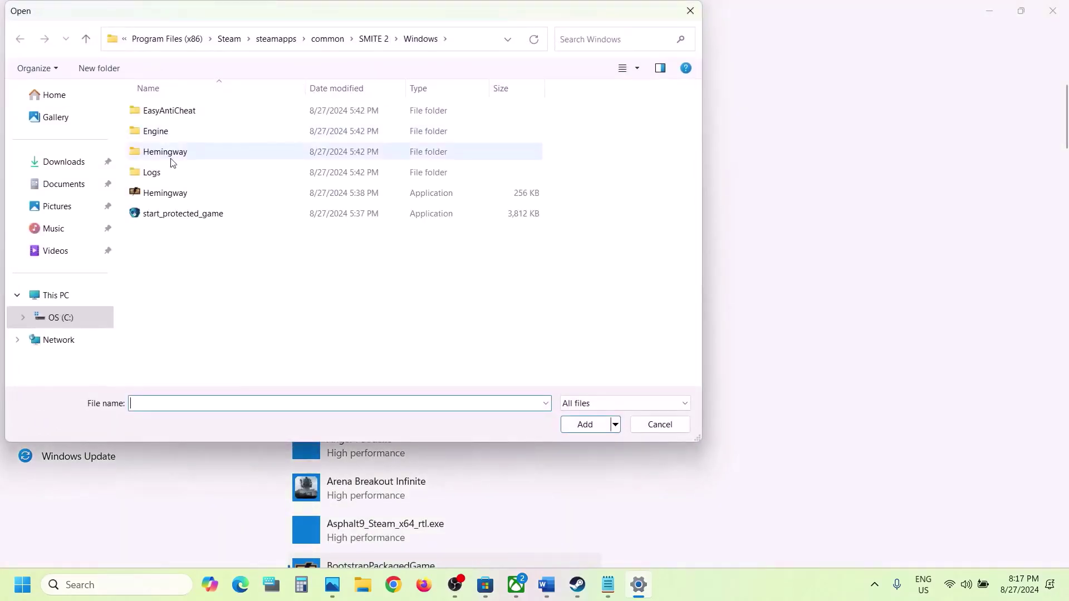
pyautogui.doubleClick(172, 160)
pyautogui.doubleClick(162, 111)
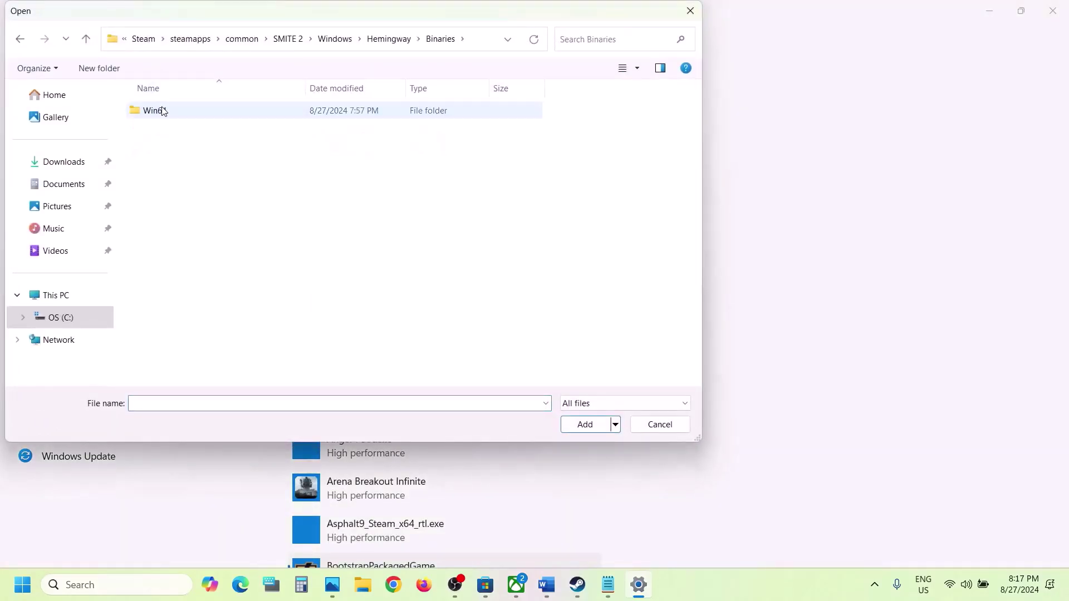
pyautogui.doubleClick(163, 111)
pyautogui.click(219, 132)
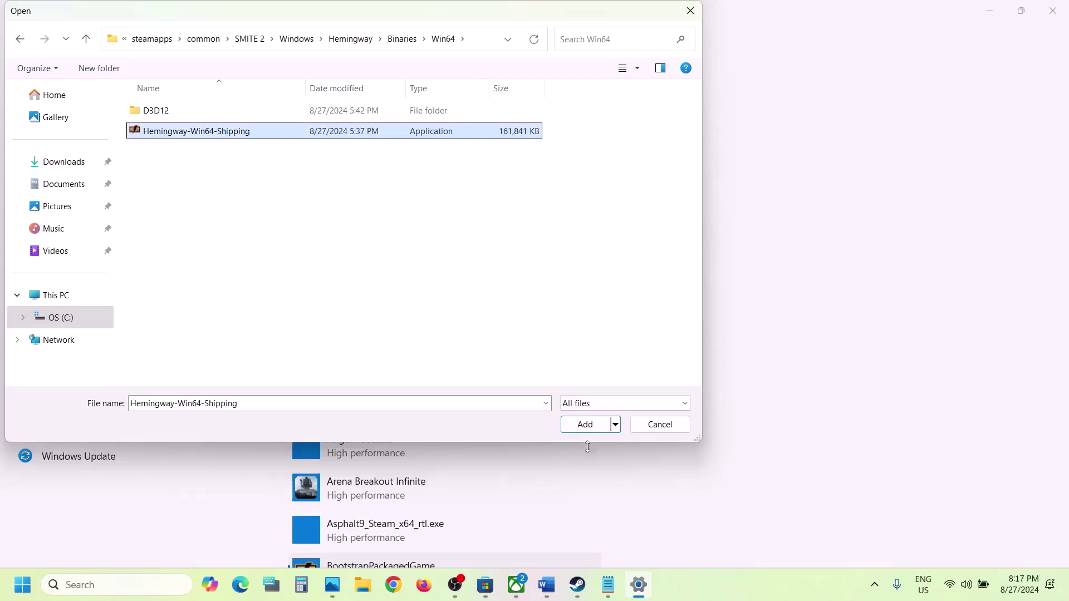
pyautogui.click(585, 424)
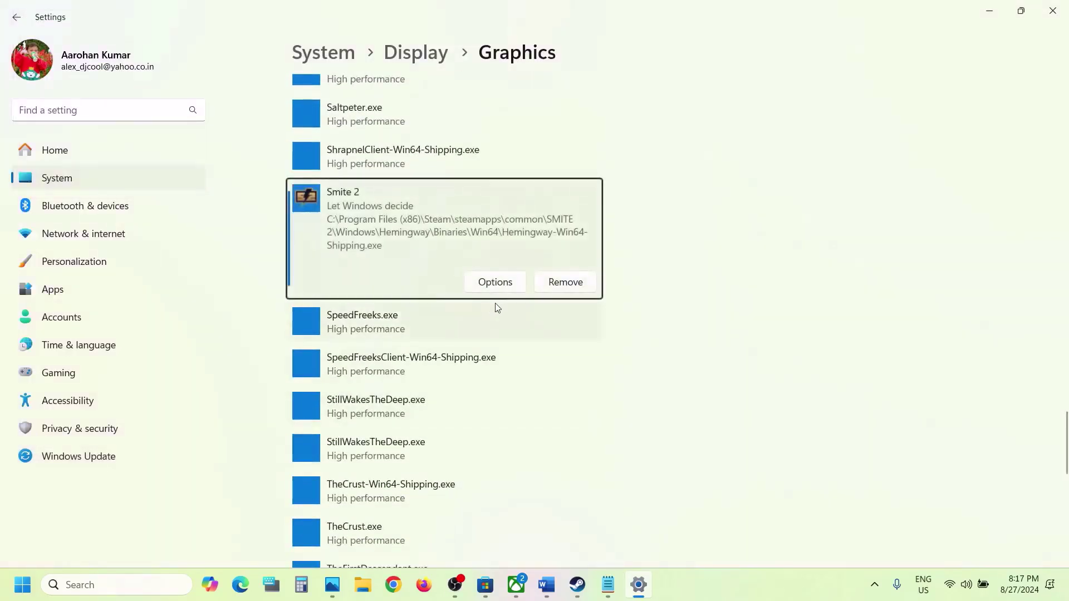
pyautogui.click(492, 284)
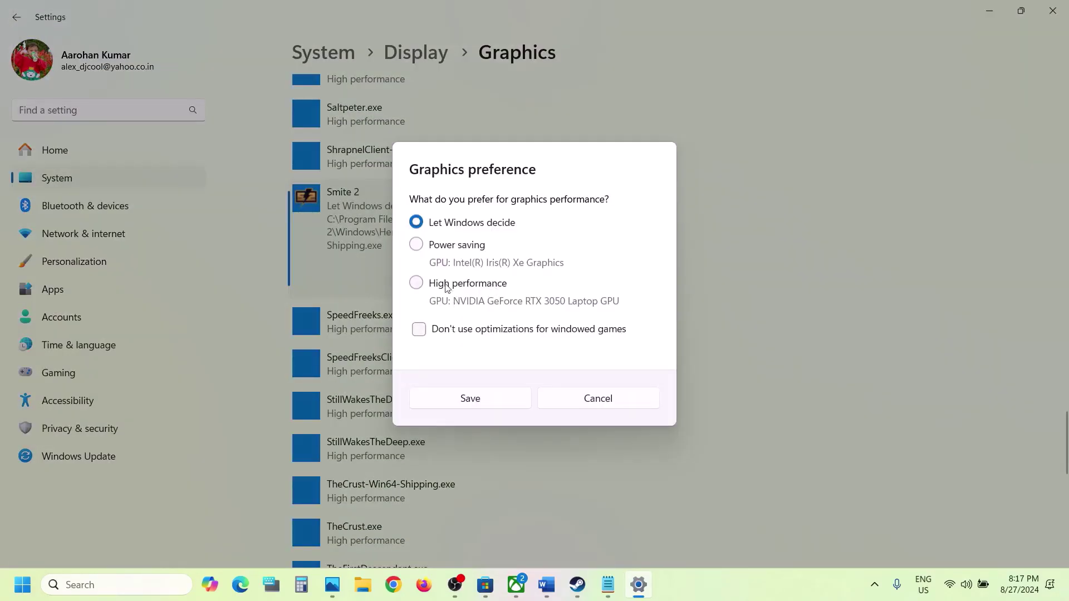
pyautogui.click(481, 397)
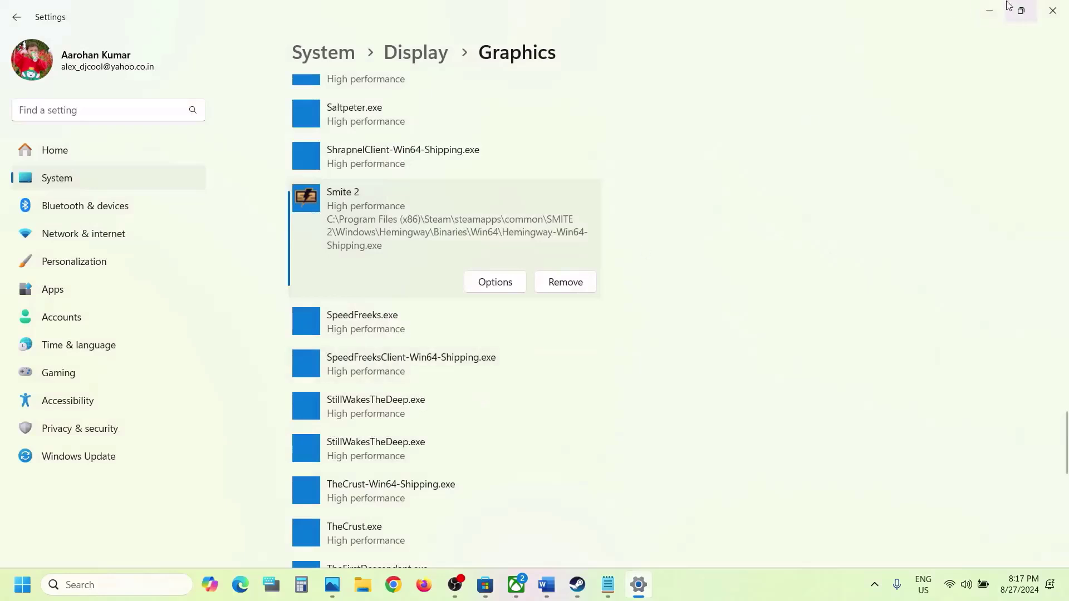
pyautogui.click(1053, 16)
# Following the guide's Step 6, switch to Steam and verify the integrity of SMITE 2's installed game files.
pyautogui.scroll(-3, 435, 349)
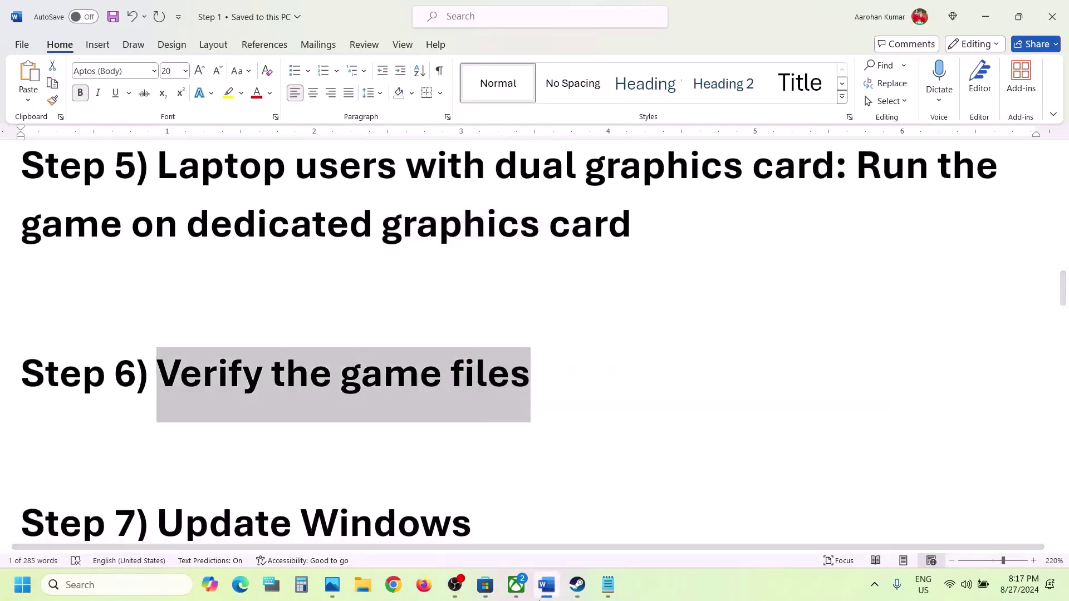
pyautogui.click(578, 584)
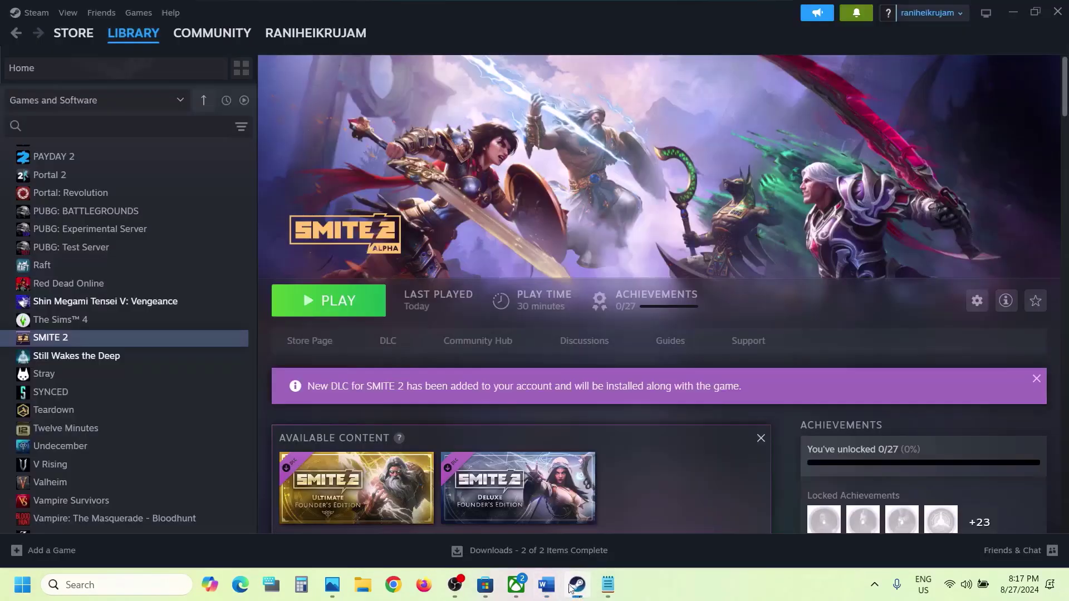
pyautogui.rightClick(99, 338)
pyautogui.click(140, 441)
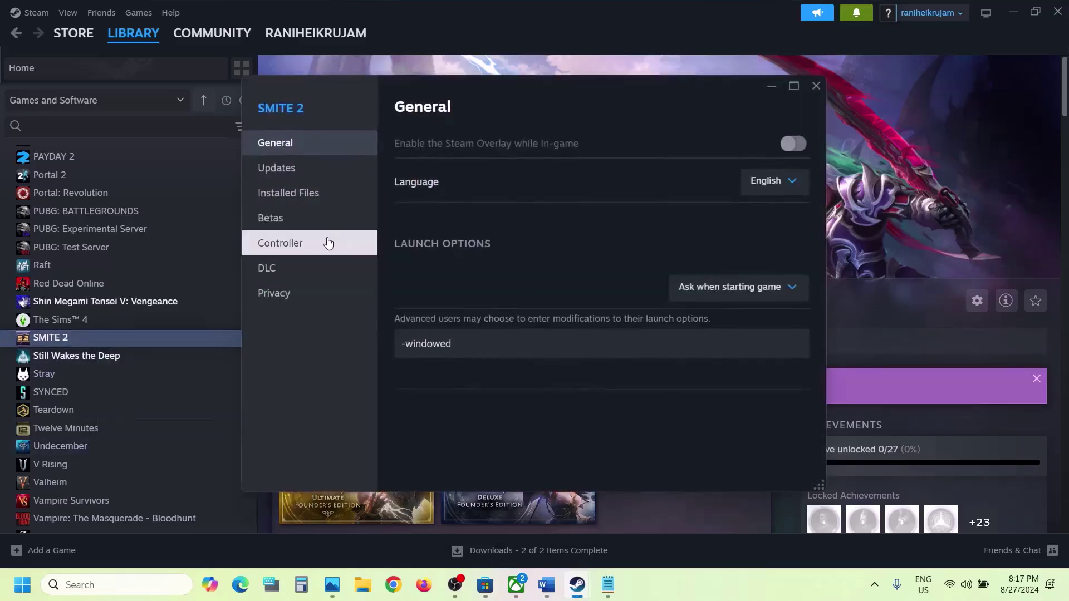
pyautogui.click(302, 195)
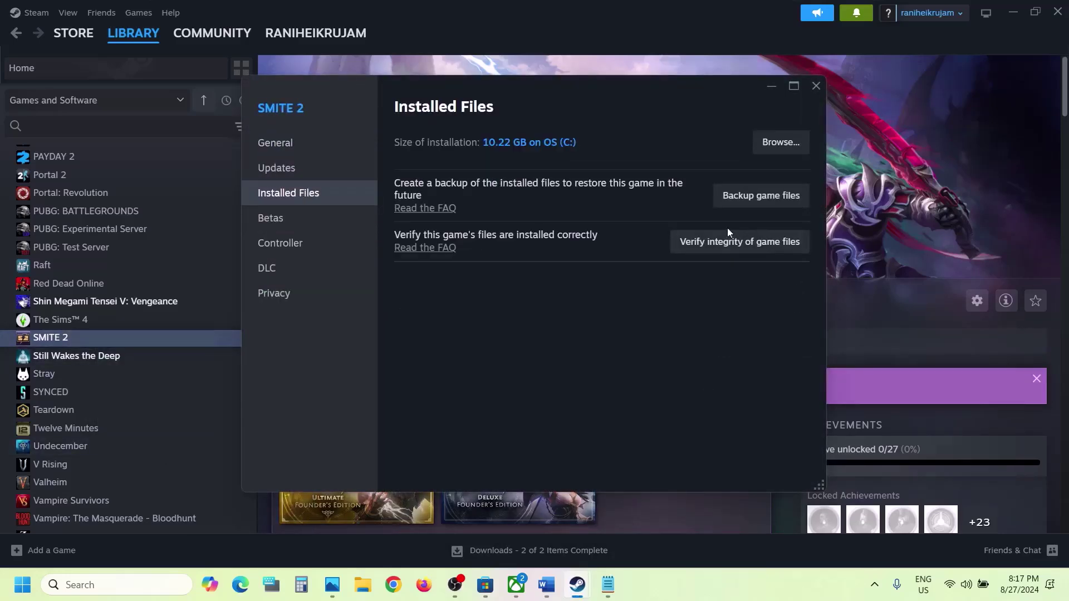
pyautogui.click(732, 244)
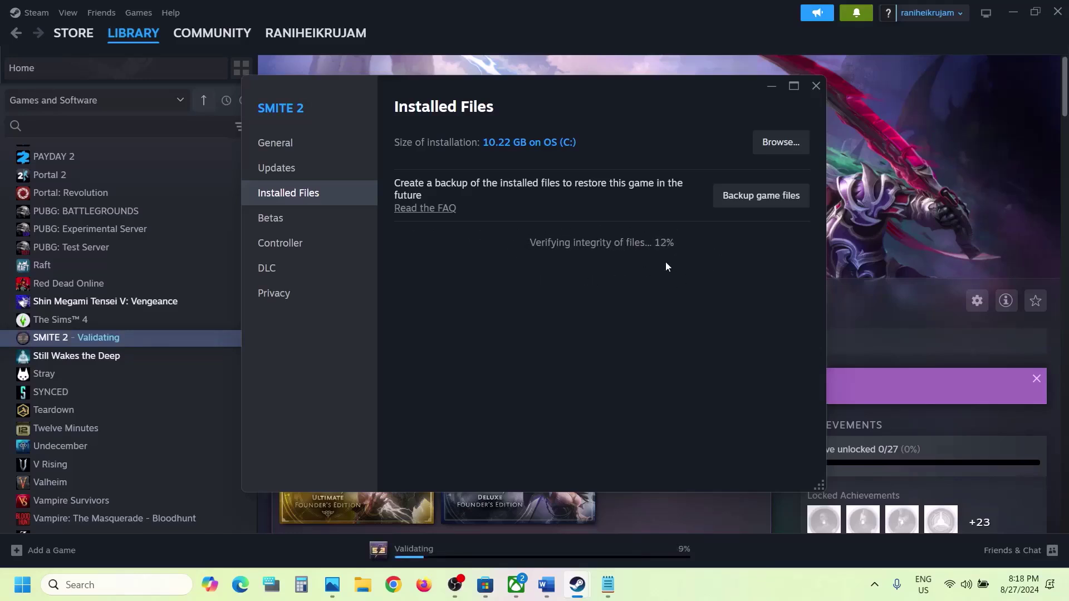
# Return to the Word guide's Step 7, open Windows Update in Settings, and check for updates.
pyautogui.click(547, 585)
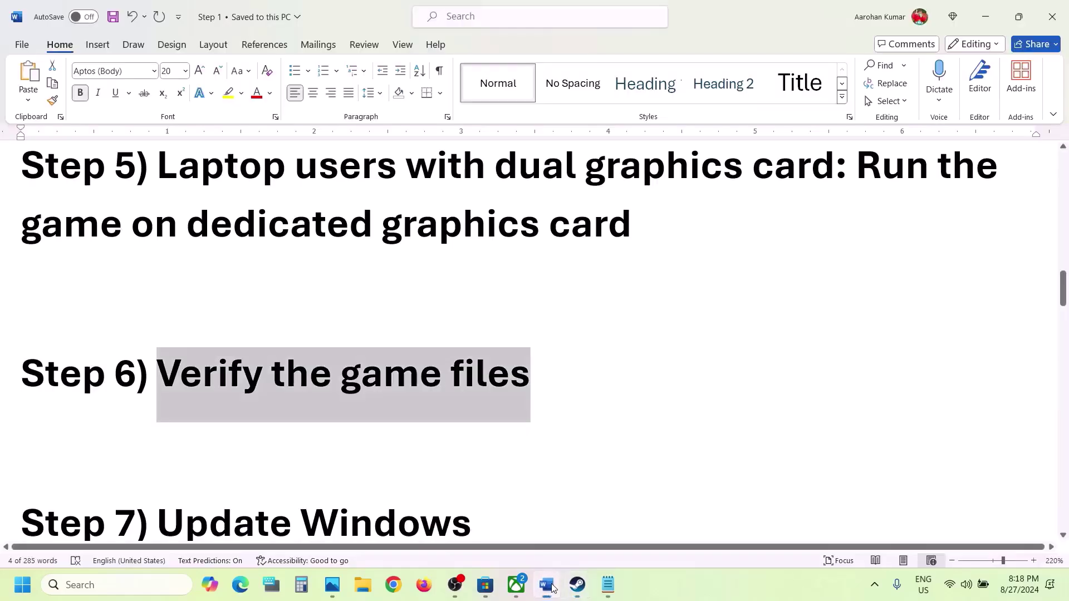
pyautogui.scroll(-3, 425, 428)
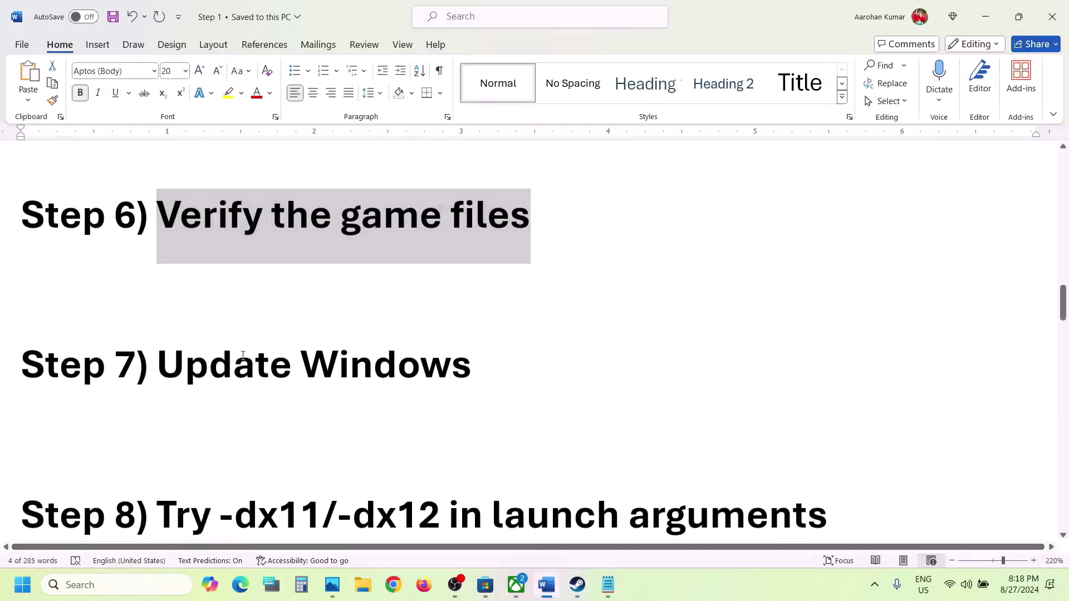
pyautogui.moveTo(160, 365); pyautogui.dragTo(444, 363)
pyautogui.press('super+i')
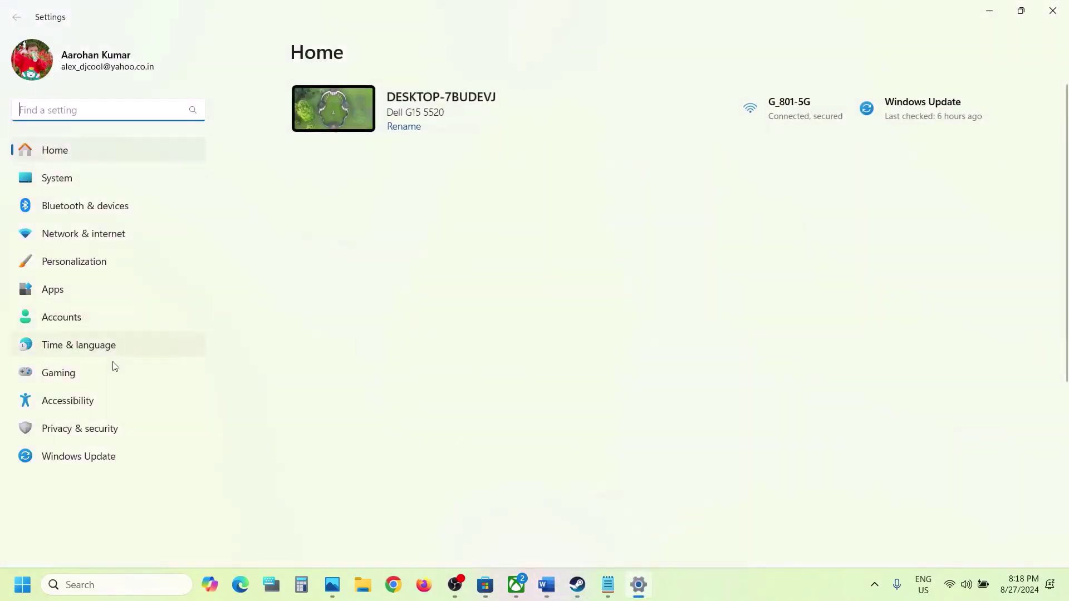
pyautogui.click(76, 458)
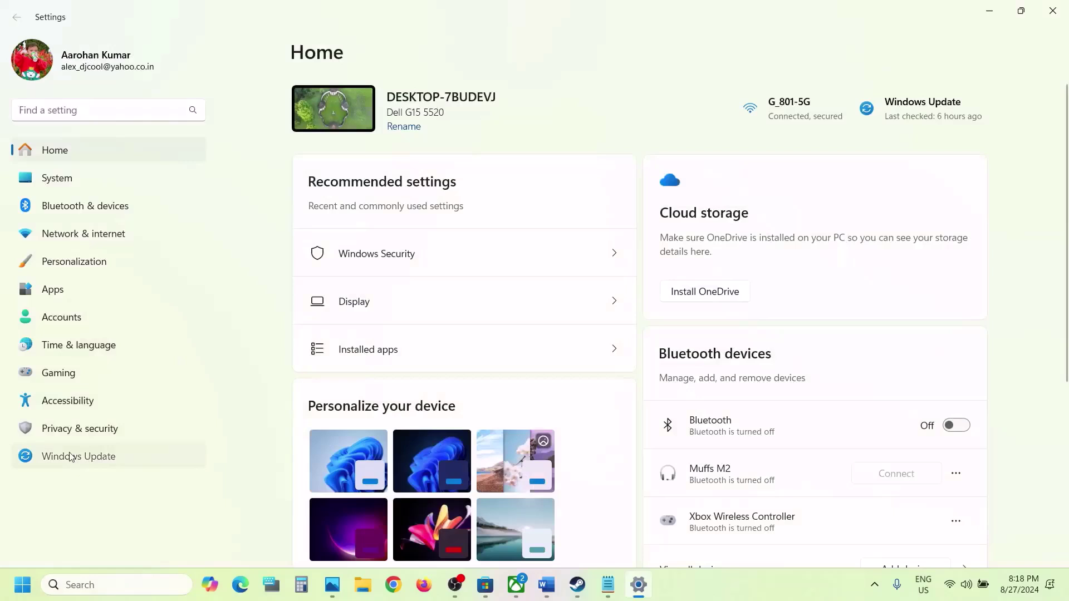
pyautogui.click(935, 120)
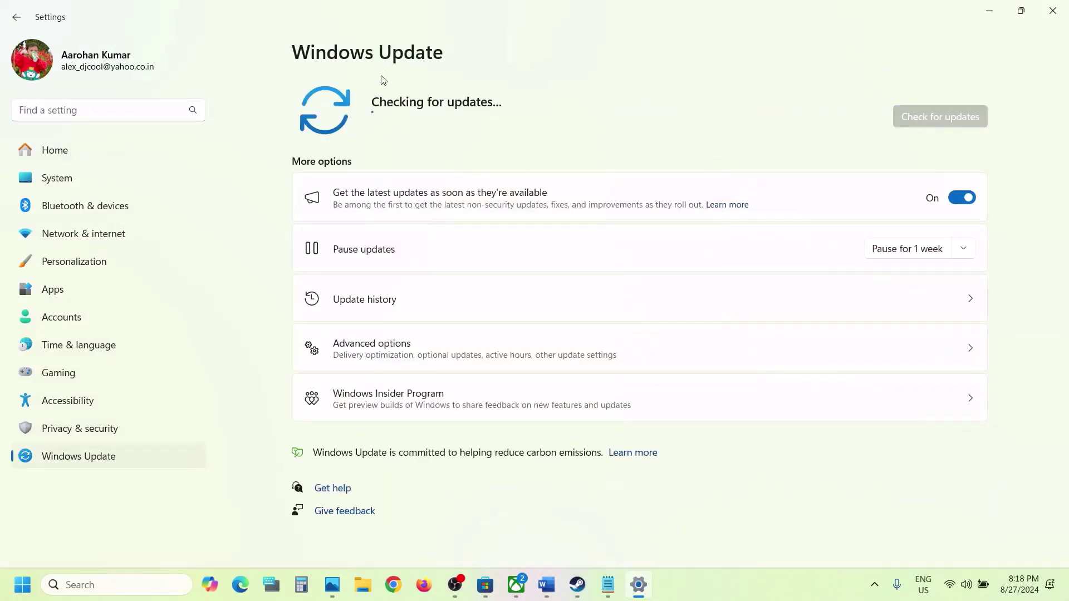
# View the Restart choice among the computer's power options and dismiss the Start menu without restarting.
pyautogui.click(23, 585)
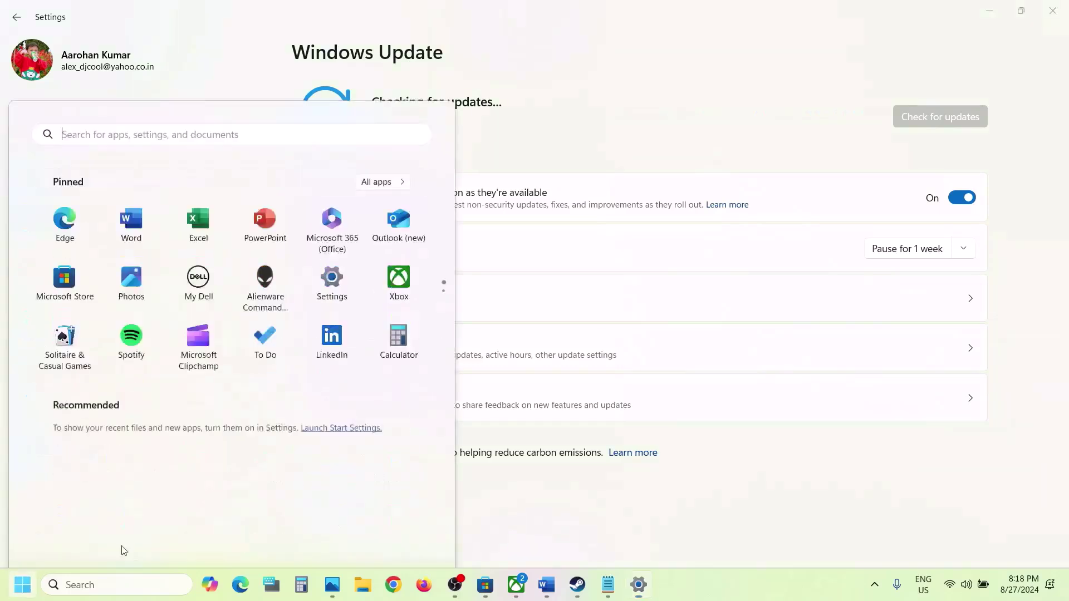
pyautogui.click(404, 536)
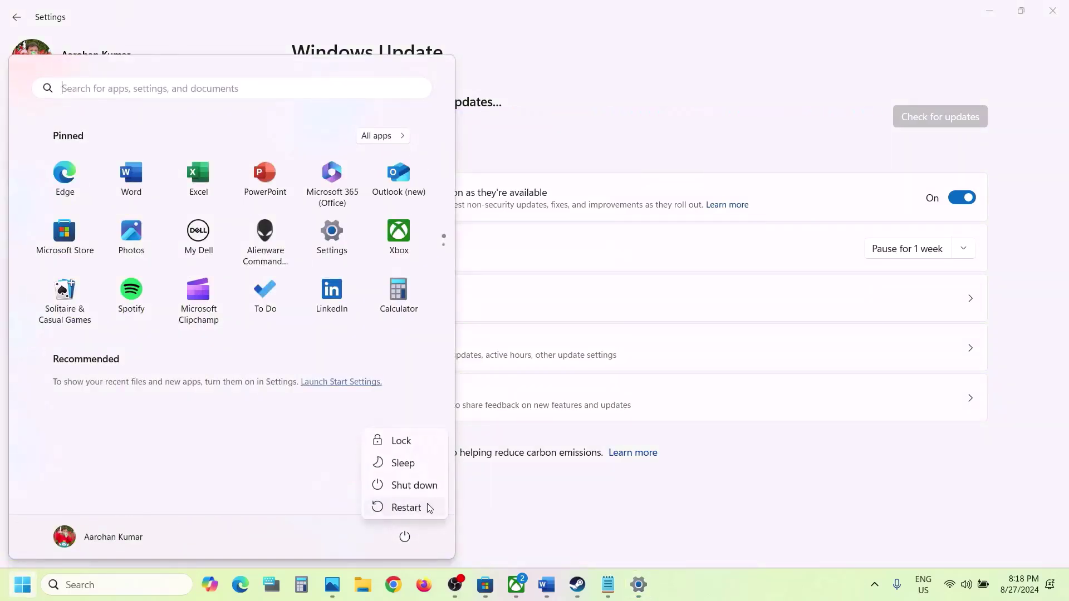
pyautogui.click(599, 525)
pyautogui.click(599, 525)
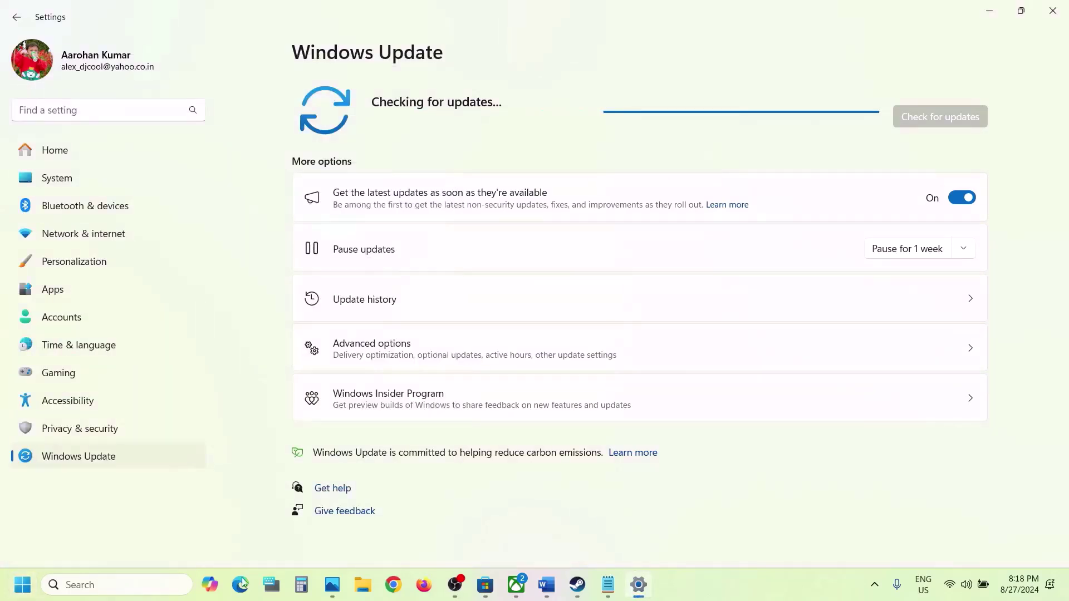
# Look up the installed Windows version with winver and close the About Windows window.
pyautogui.click(153, 584)
pyautogui.write('wi')
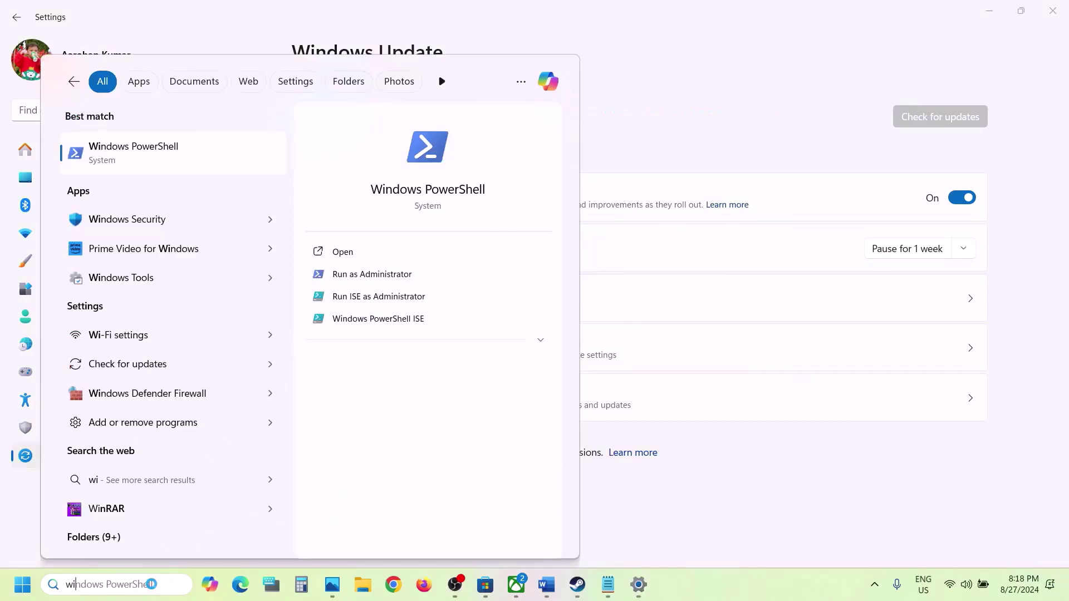
pyautogui.write('nver')
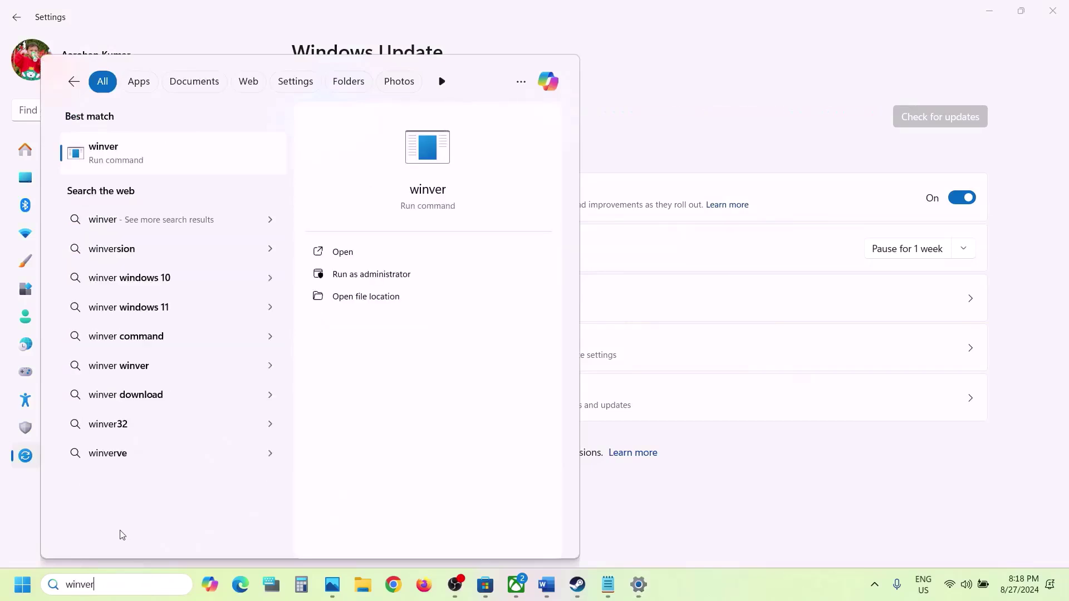
pyautogui.click(147, 152)
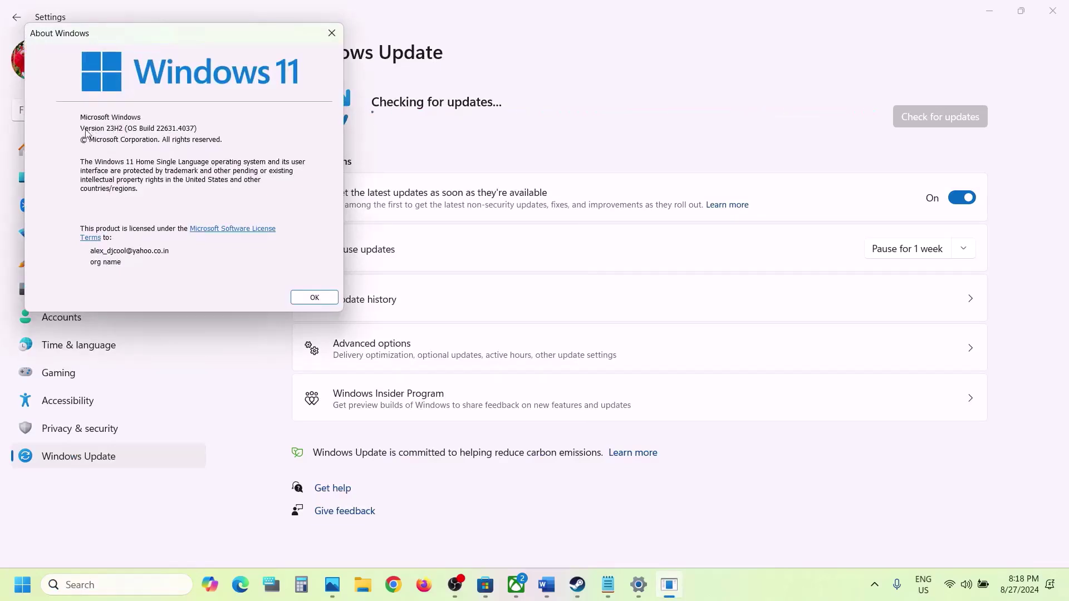
pyautogui.click(332, 33)
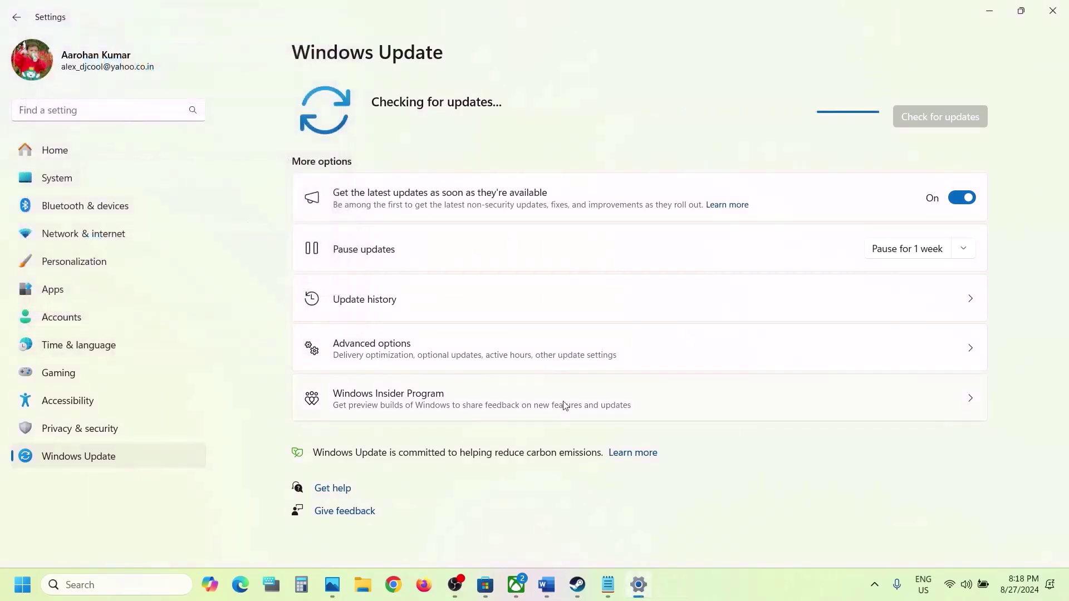
# Return to the Word guide and highlight the -dx11/-dx12 launch argument text in Step 8.
pyautogui.click(557, 584)
pyautogui.scroll(-2, 319, 372)
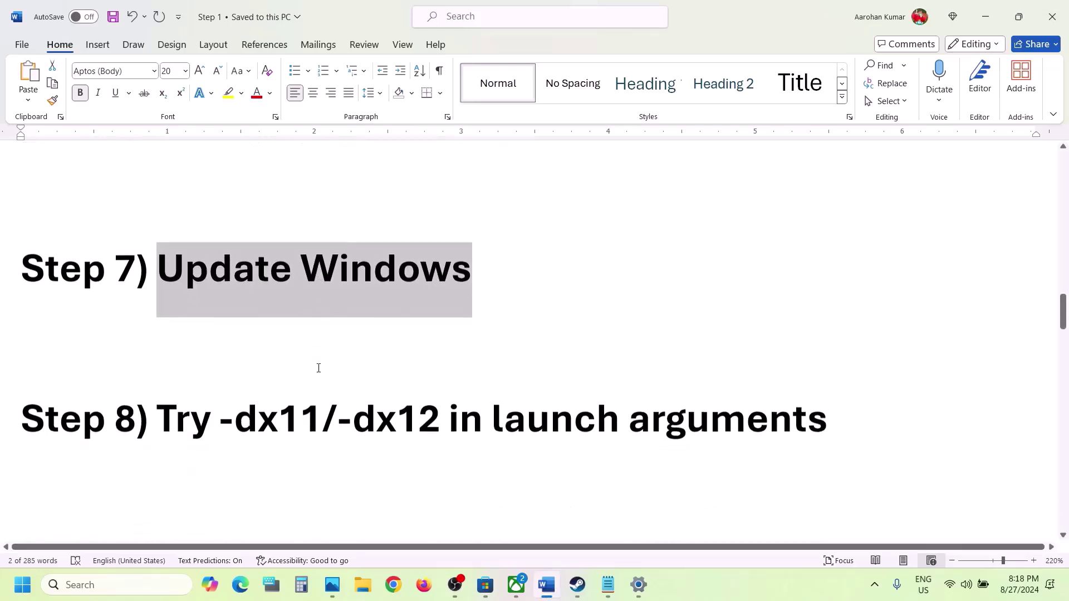
pyautogui.moveTo(218, 417); pyautogui.dragTo(627, 418)
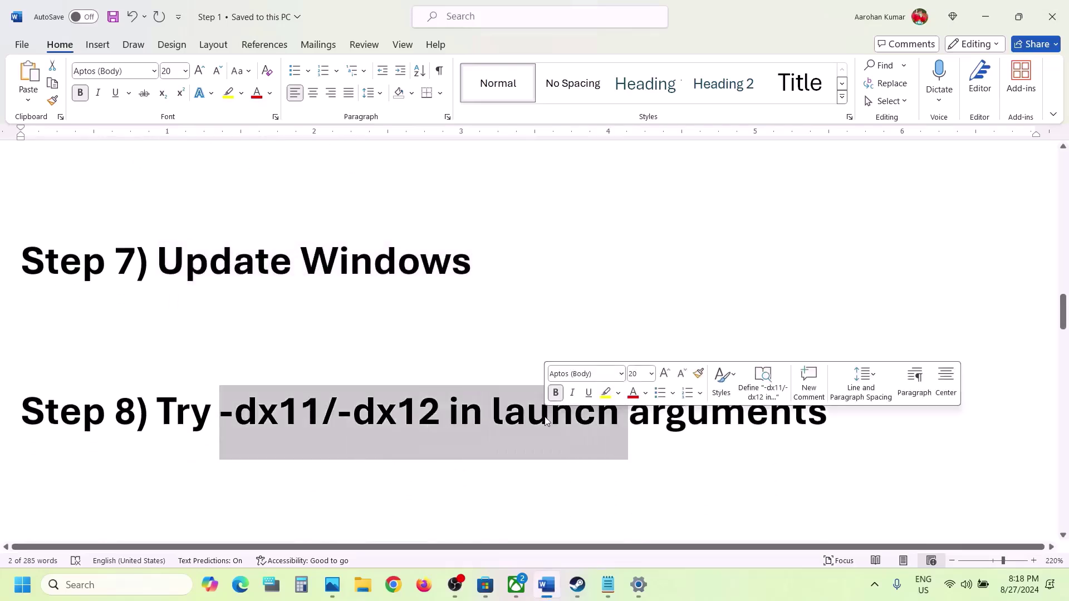
# Switch to Steam, set SMITE 2's launch options to -dx11 in the game's General properties, and close them.
pyautogui.moveTo(577, 585)
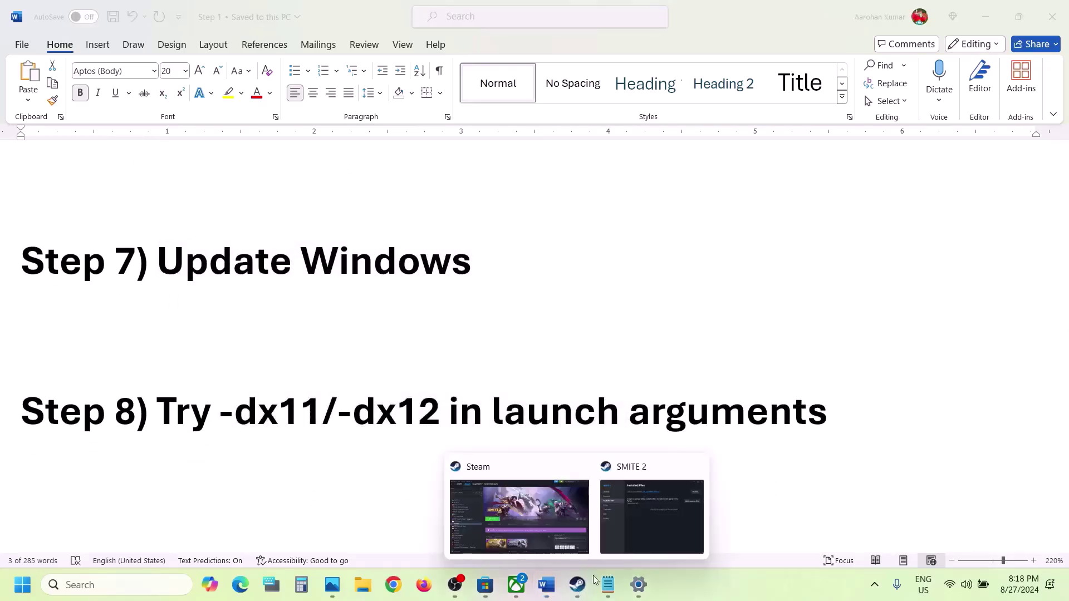
pyautogui.click(542, 504)
pyautogui.rightClick(110, 342)
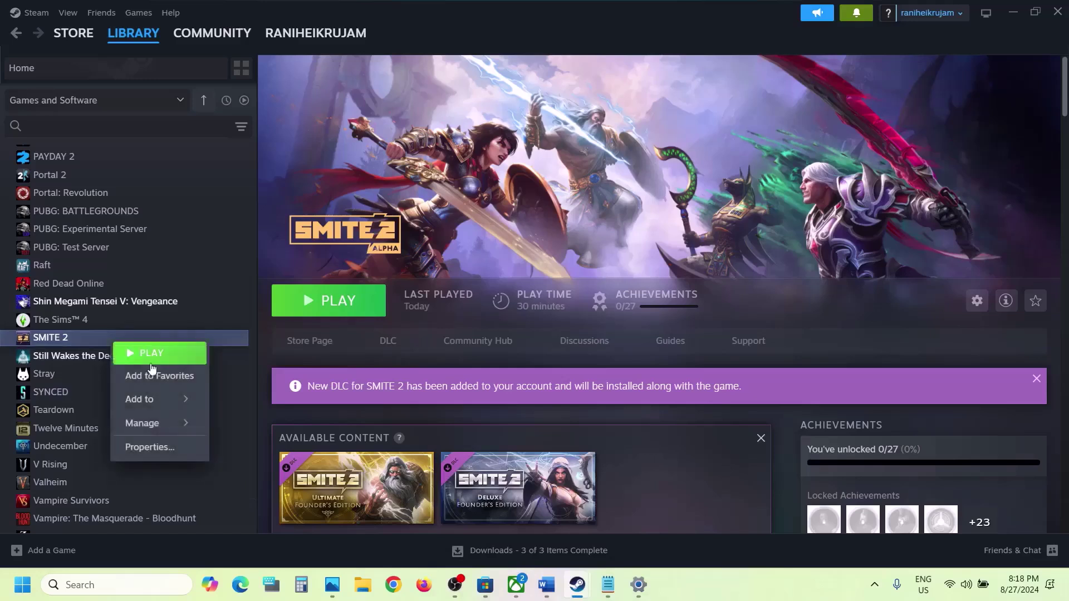
pyautogui.click(156, 445)
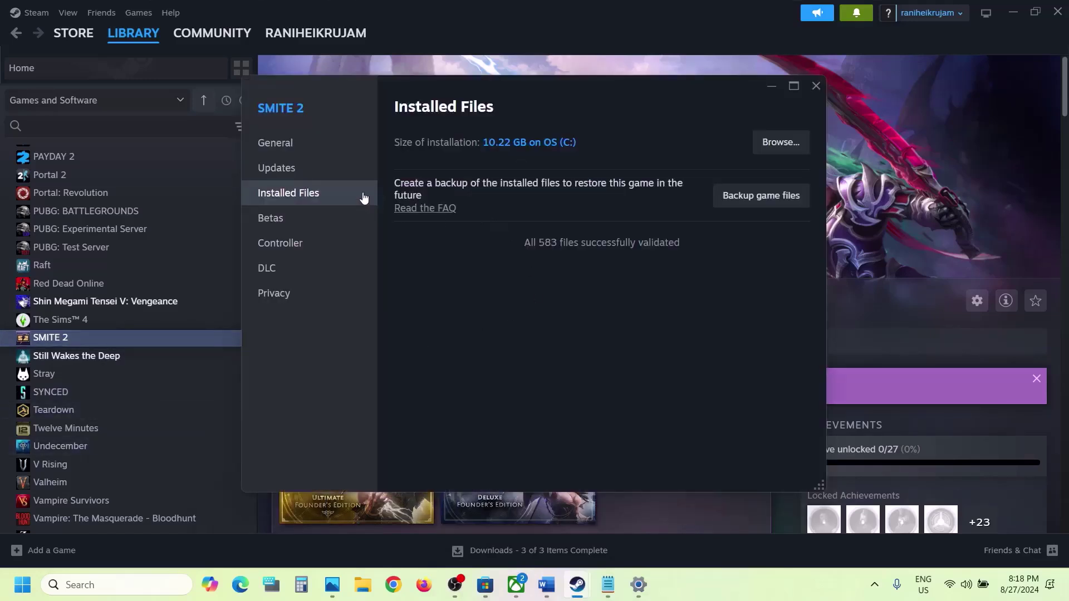
pyautogui.click(292, 147)
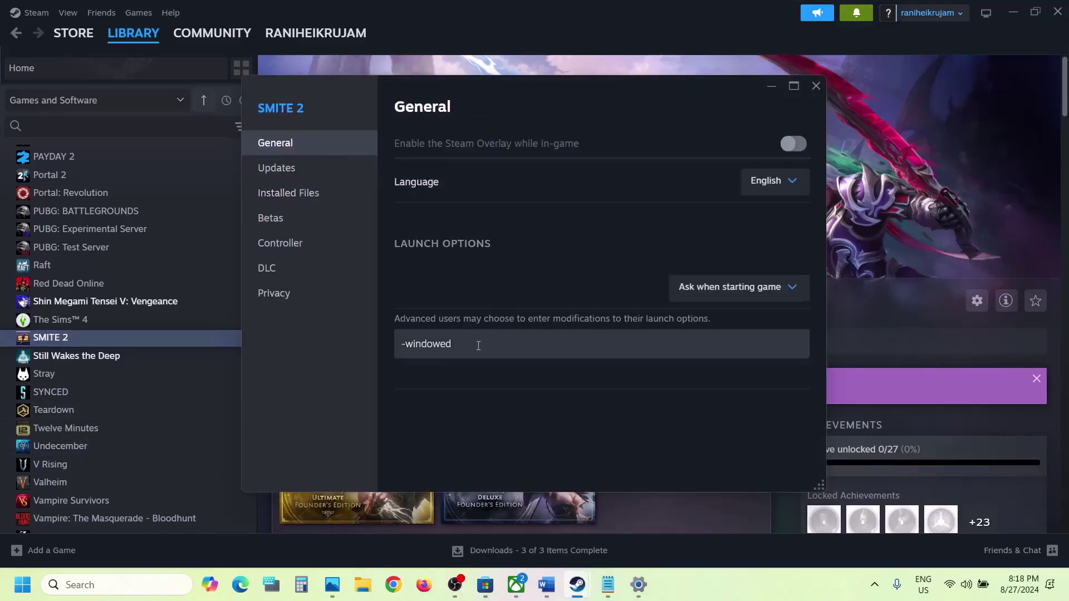
pyautogui.tripleClick(478, 345)
pyautogui.write('-d')
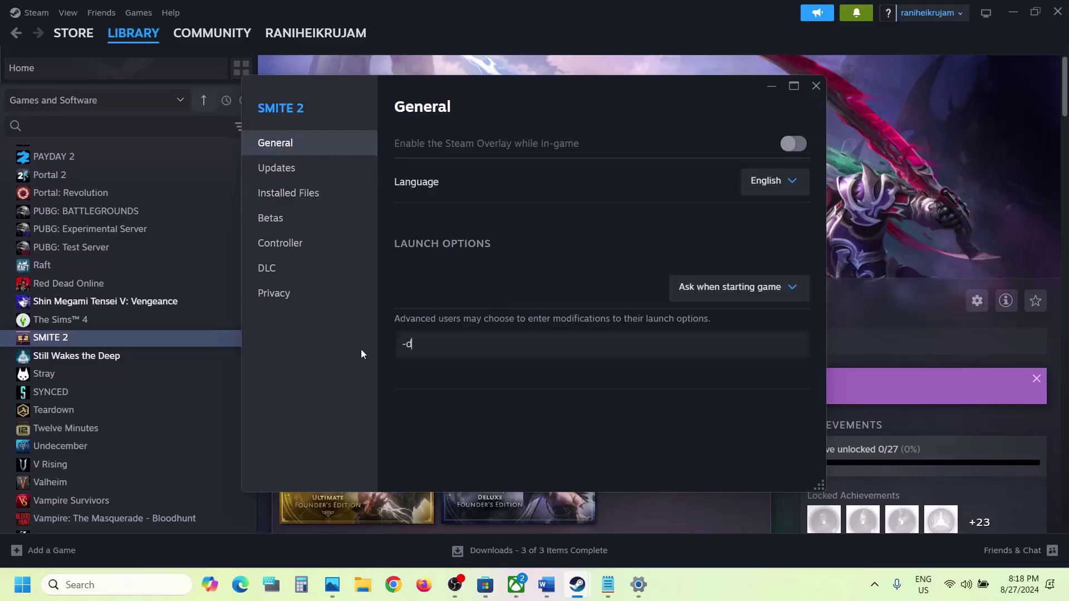
pyautogui.write('x11')
pyautogui.click(469, 407)
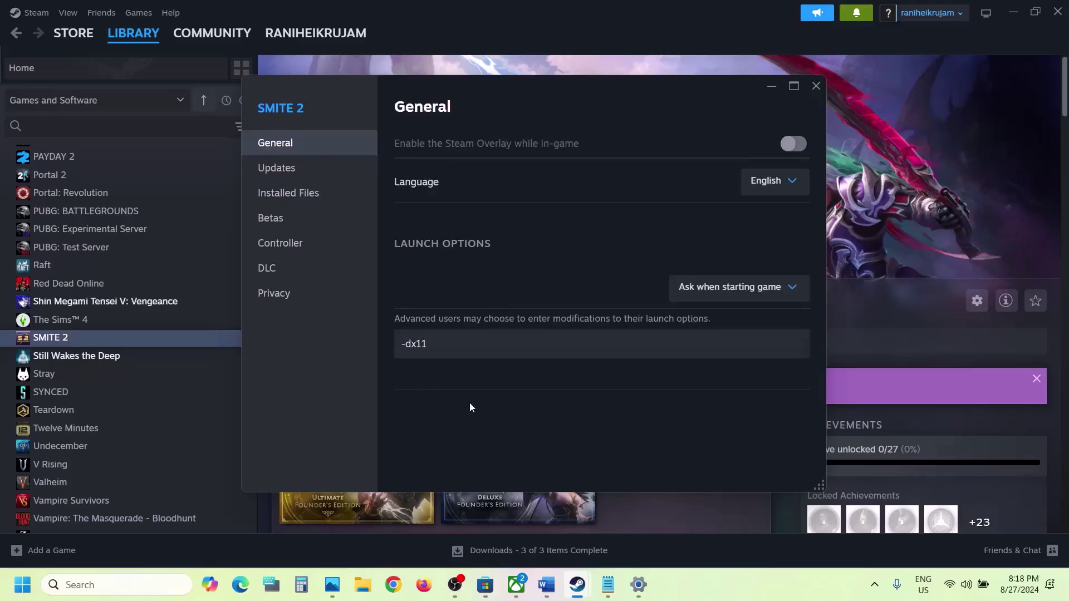
pyautogui.click(816, 85)
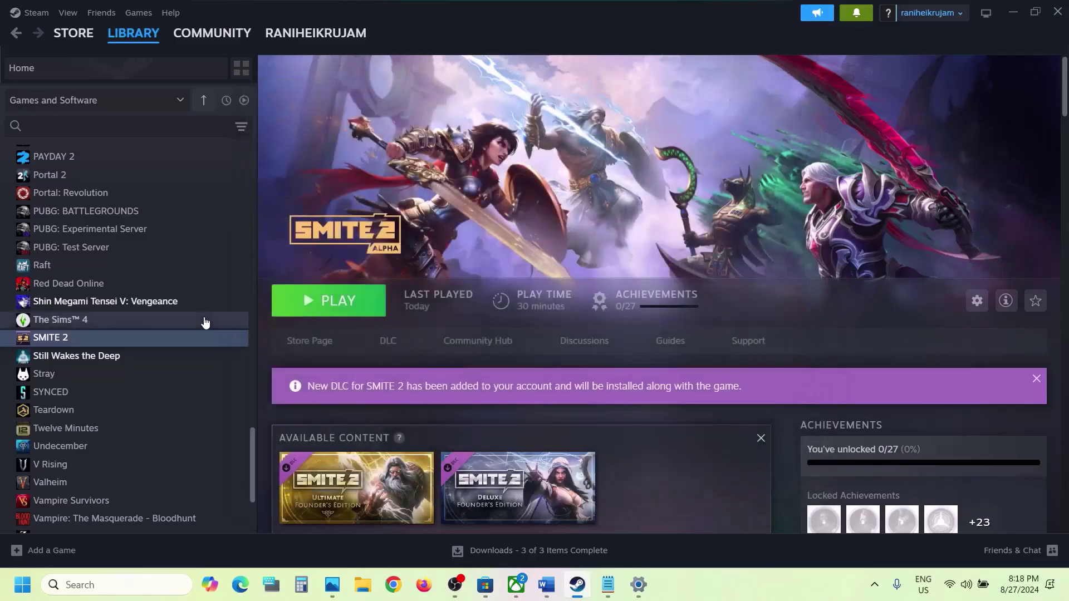
# Reopen SMITE 2's properties, replace the launch options with -dx12, and close the properties.
pyautogui.rightClick(154, 346)
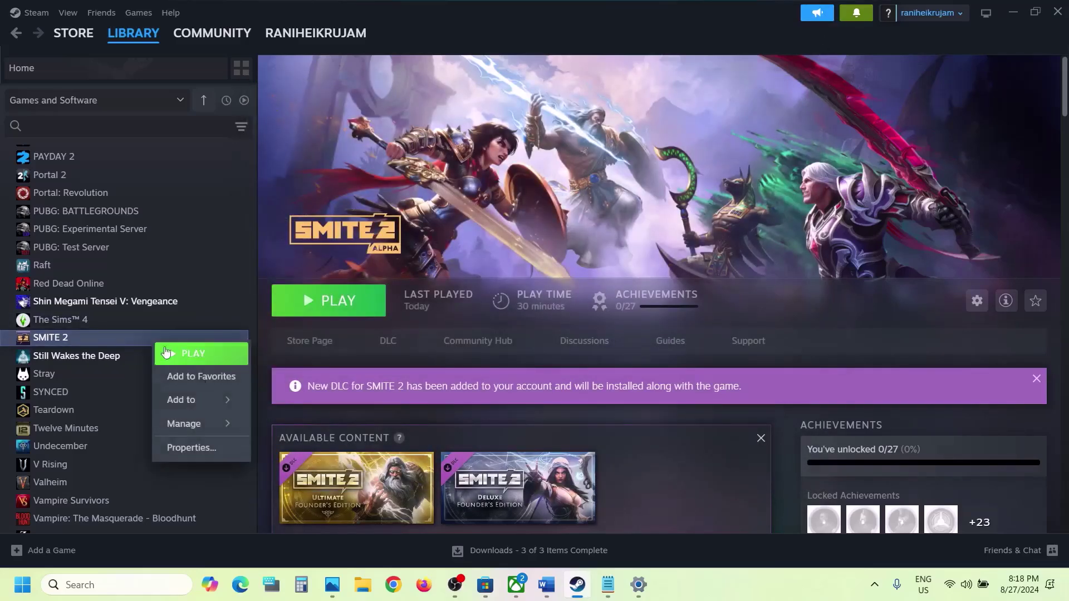
pyautogui.click(189, 446)
pyautogui.click(509, 334)
pyautogui.hotkey('ctrl', 'a')
pyautogui.write('-')
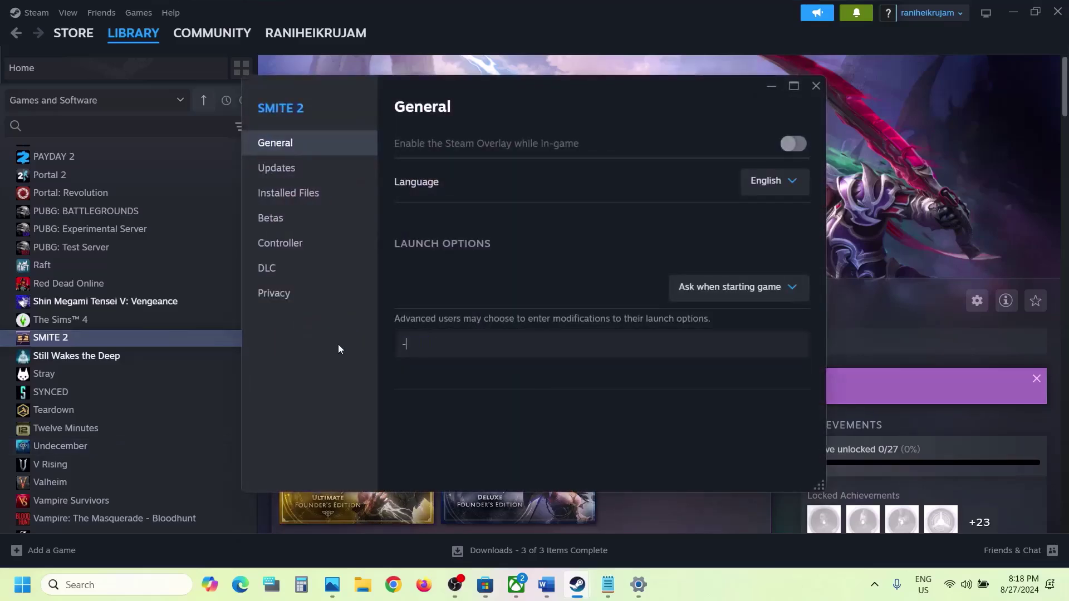
pyautogui.write('dx12')
pyautogui.click(444, 406)
pyautogui.click(815, 86)
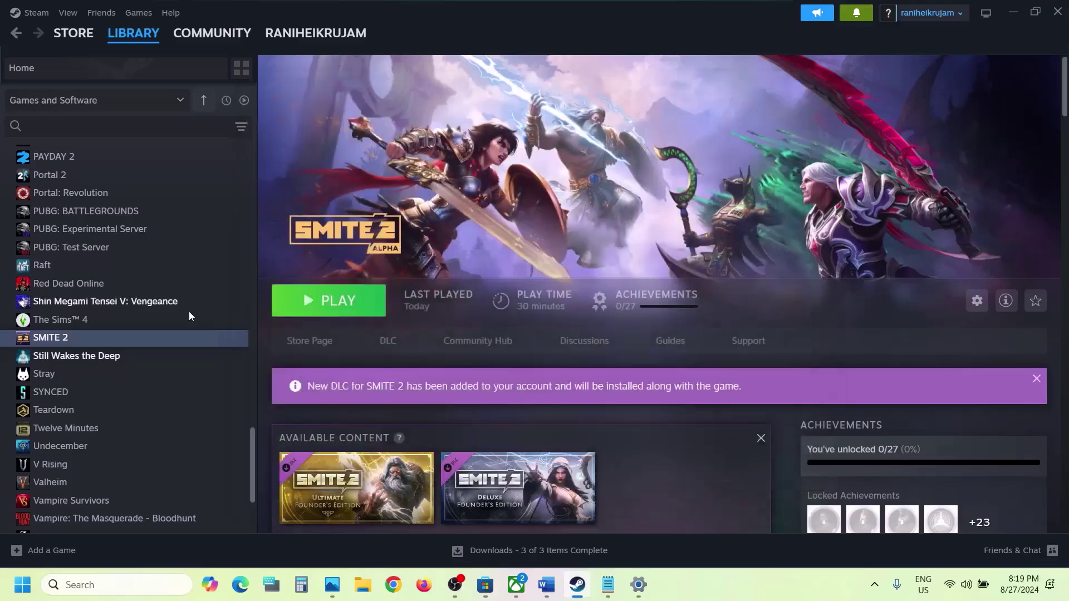
# Clear SMITE 2's launch options so the field is empty, and close the game's properties.
pyautogui.rightClick(116, 339)
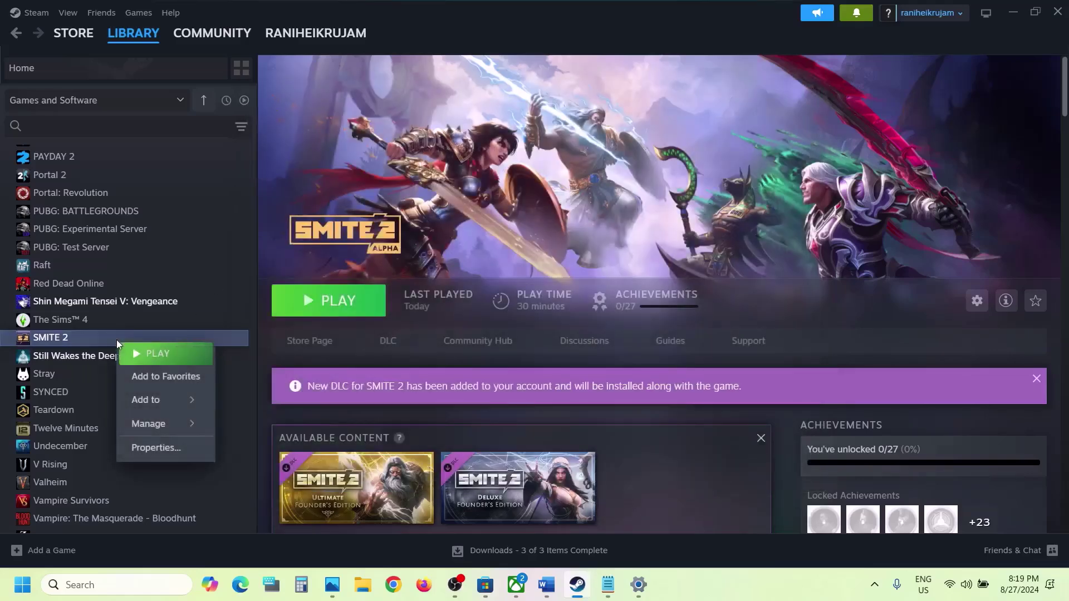
pyautogui.click(156, 447)
pyautogui.hotkey('ctrl', 'a')
pyautogui.press('BackSpace')
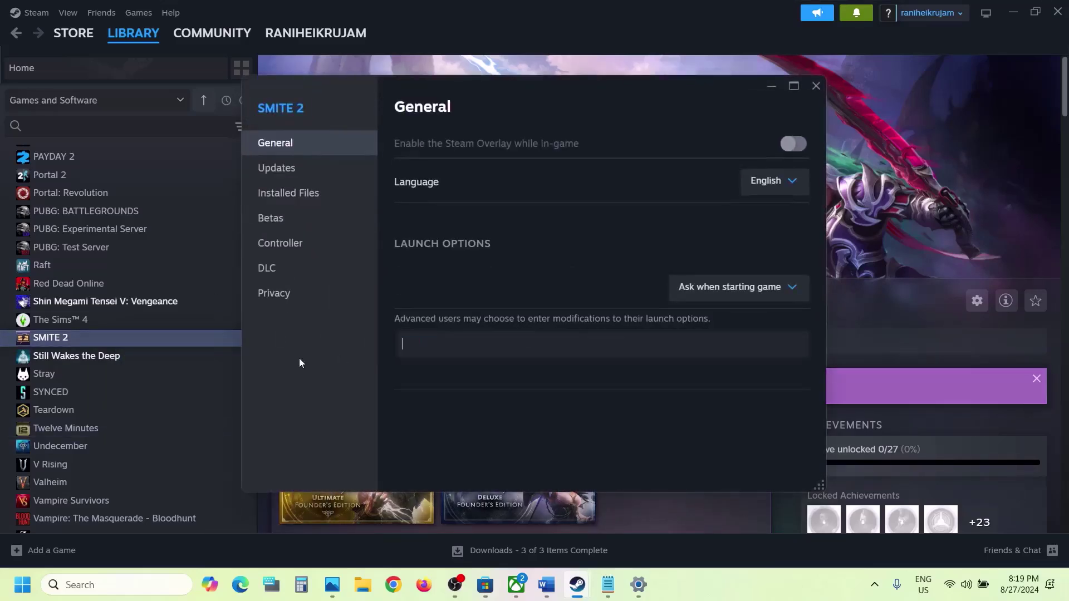
pyautogui.click(486, 426)
pyautogui.click(817, 87)
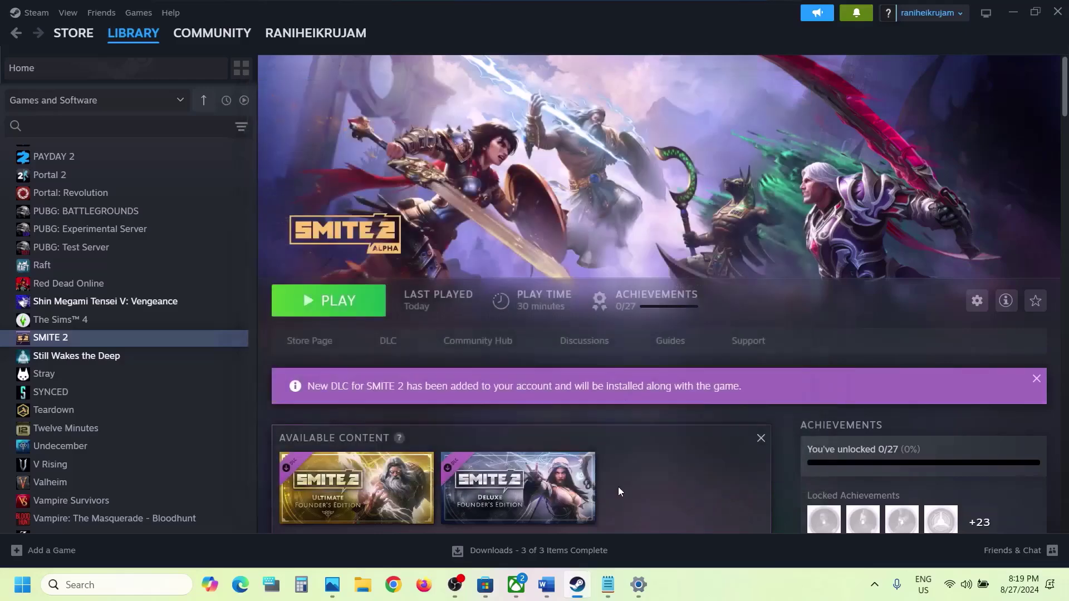
# Copy the Visual C++ downloads link from Step 9 of the Word guide and open it in Chrome.
pyautogui.click(546, 586)
pyautogui.scroll(-5, 438, 373)
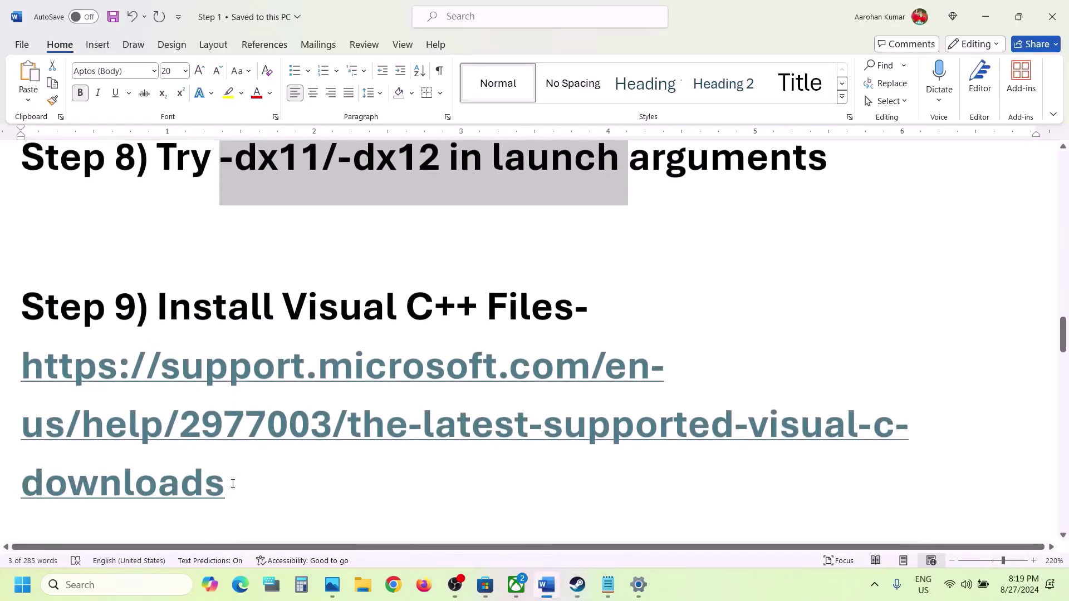
pyautogui.tripleClick(233, 484)
pyautogui.hotkey('ctrl', 'c')
pyautogui.click(393, 586)
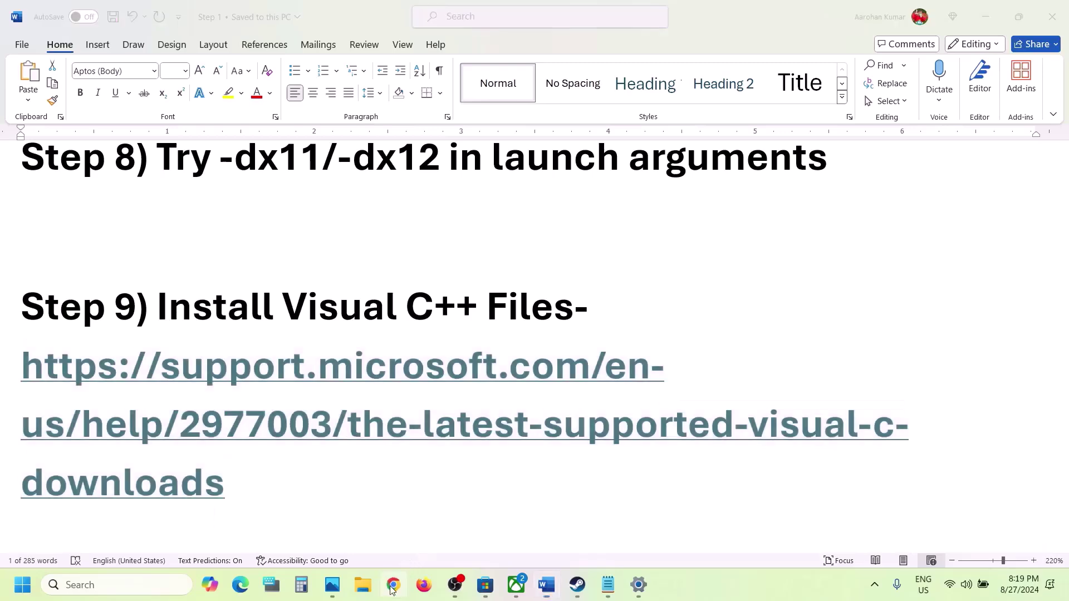
pyautogui.hotkey('ctrl', 'v')
pyautogui.press('Return')
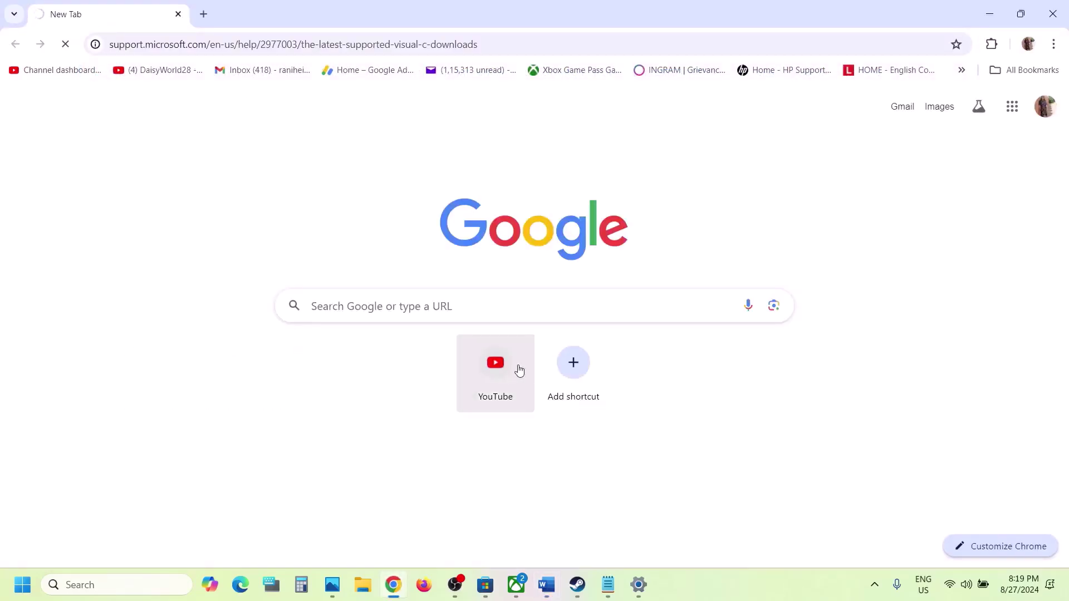
# Download the X86 Visual C++ 2015-2022 Redistributable, run its installer, and try to repair the existing installation.
pyautogui.scroll(-6, 518, 365)
pyautogui.scroll(-1, 518, 366)
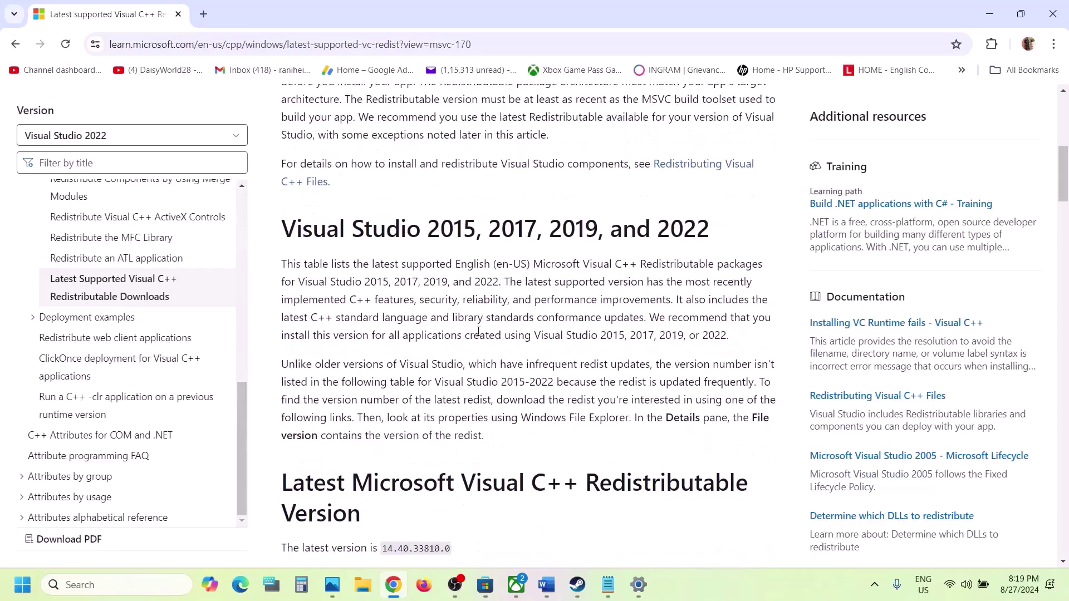
pyautogui.moveTo(353, 225); pyautogui.dragTo(658, 229)
pyautogui.scroll(-6, 663, 238)
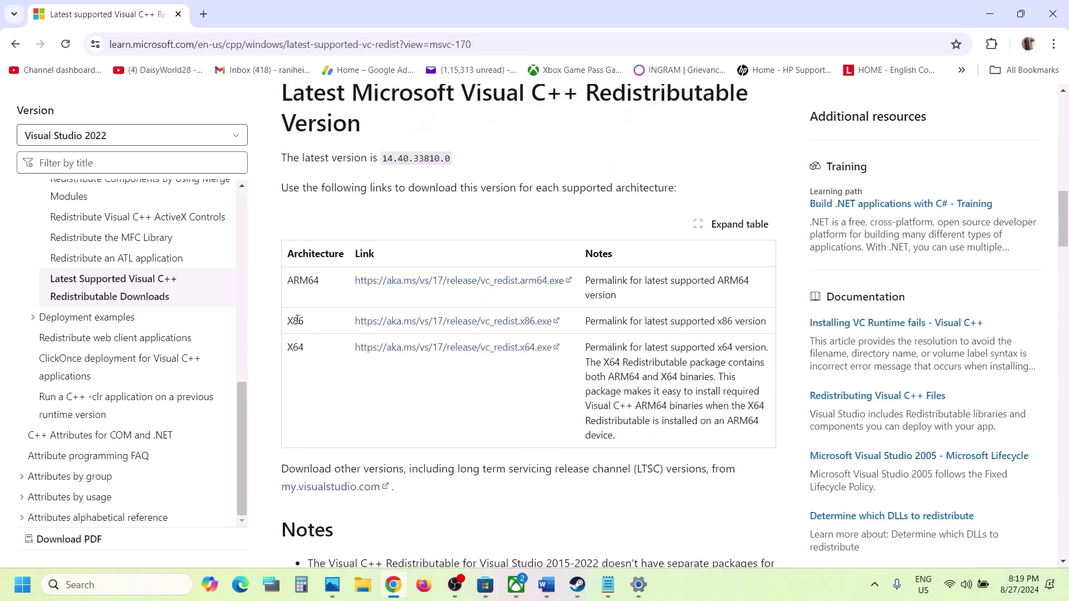
pyautogui.moveTo(294, 349); pyautogui.dragTo(301, 322)
pyautogui.click(455, 328)
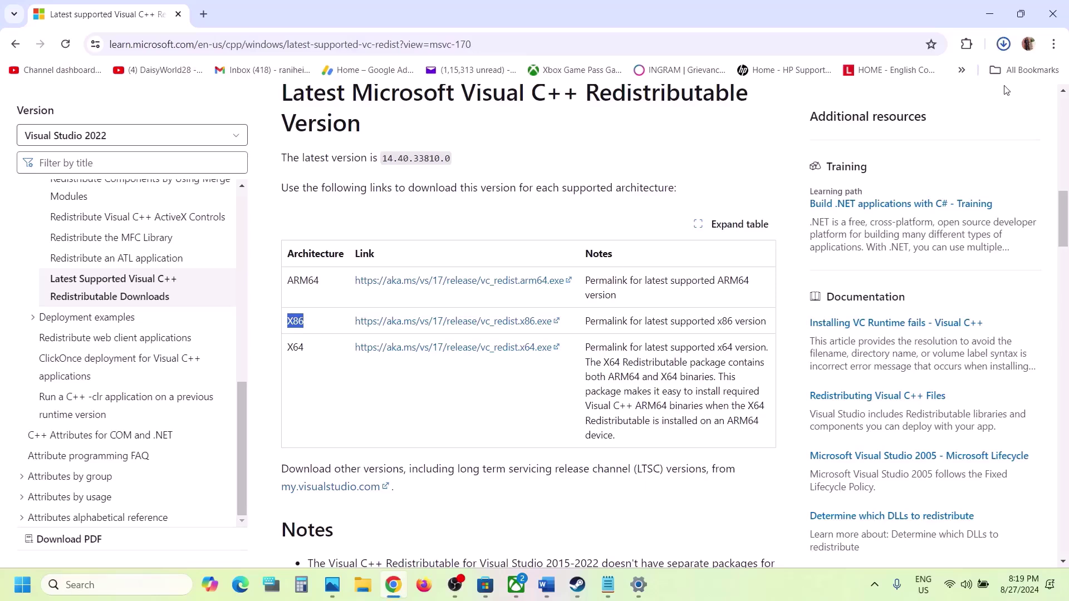
pyautogui.click(904, 78)
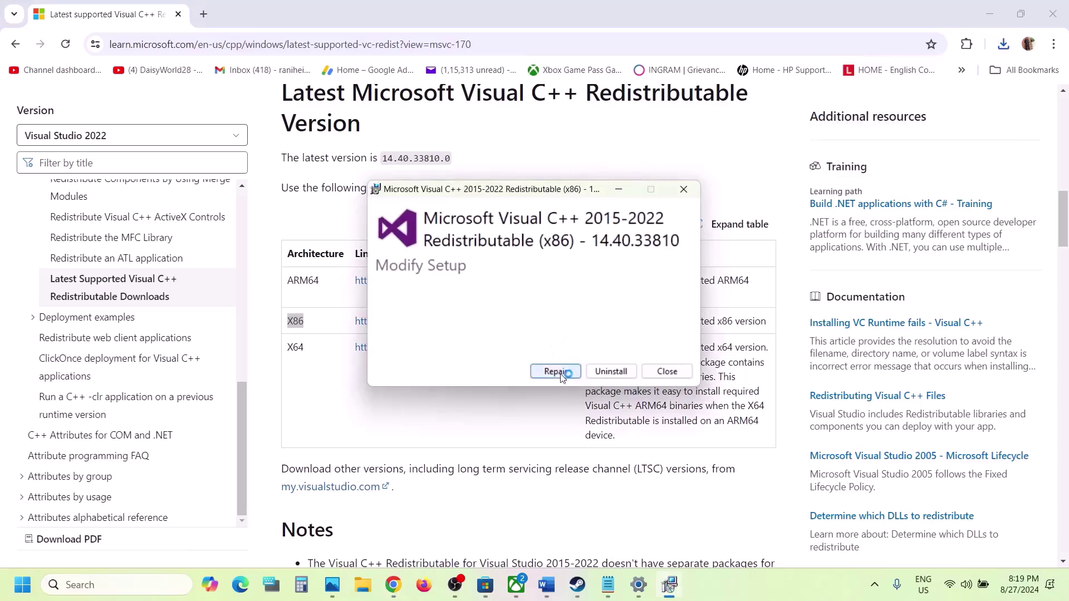
pyautogui.click(561, 373)
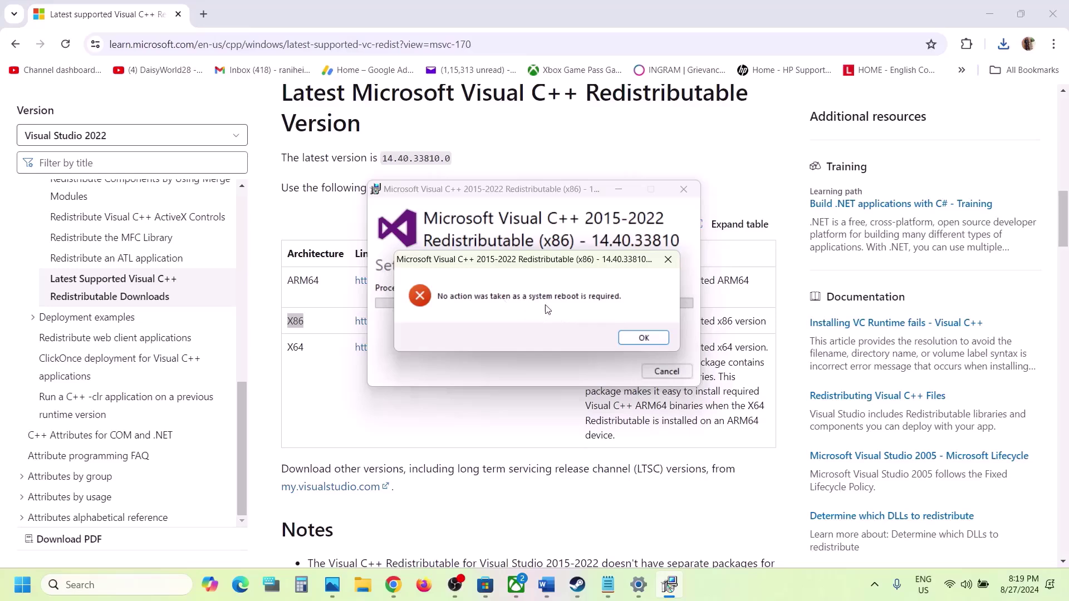
pyautogui.click(631, 338)
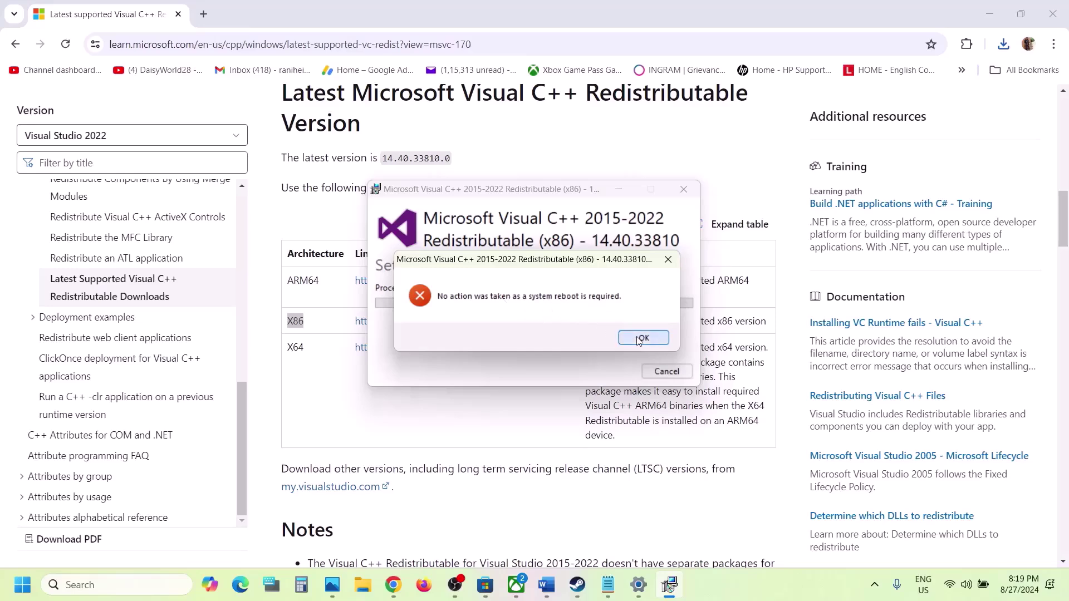
# Download the X64 Visual C++ 2015-2022 Redistributable, run its installer, and try to repair the existing installation.
pyautogui.click(319, 357)
pyautogui.doubleClick(295, 347)
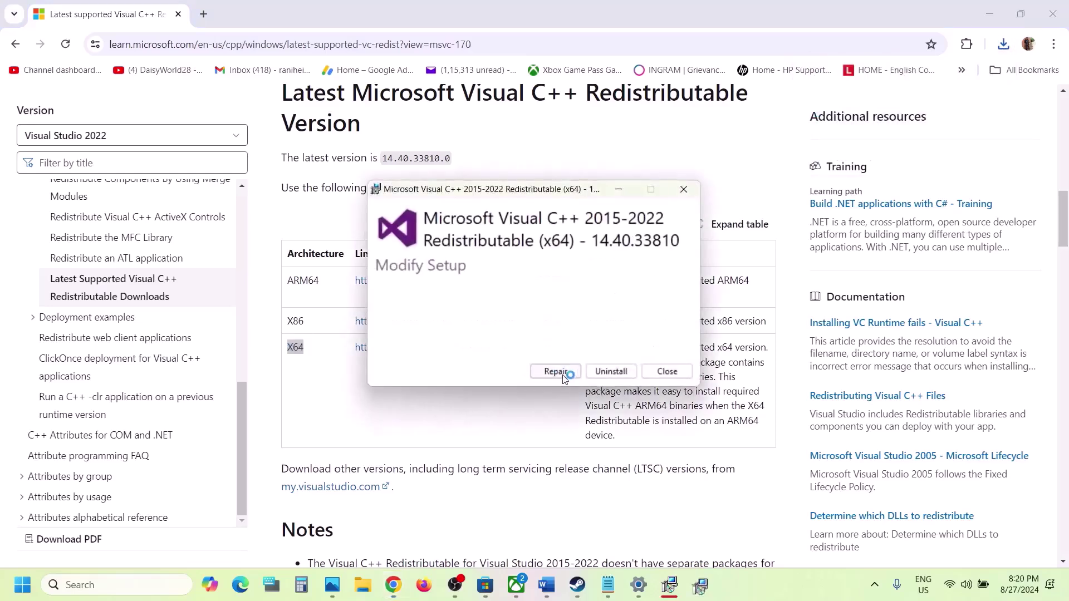
pyautogui.click(554, 372)
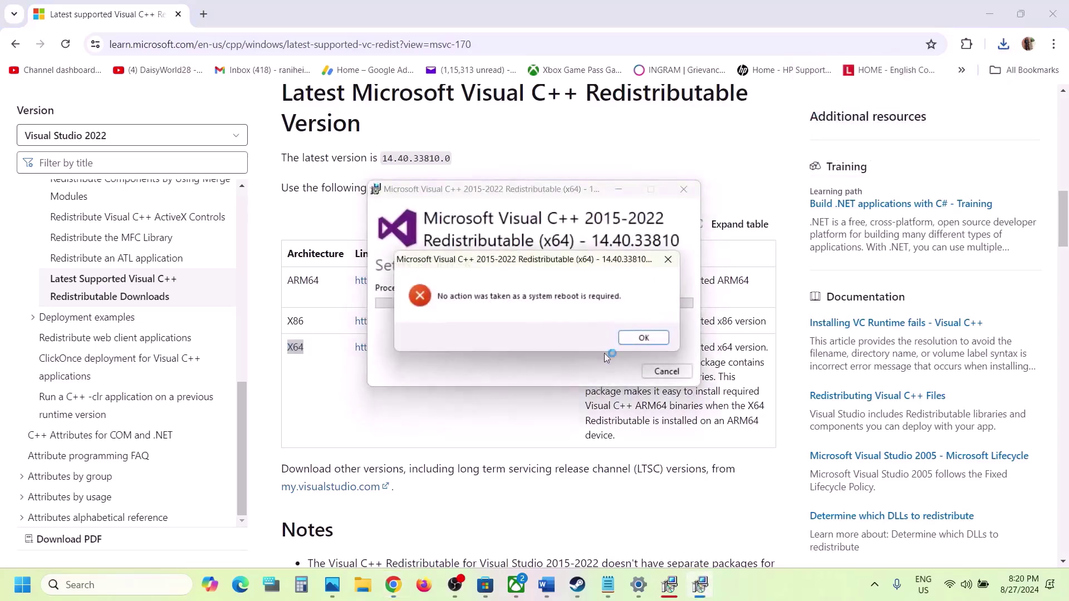
pyautogui.click(642, 338)
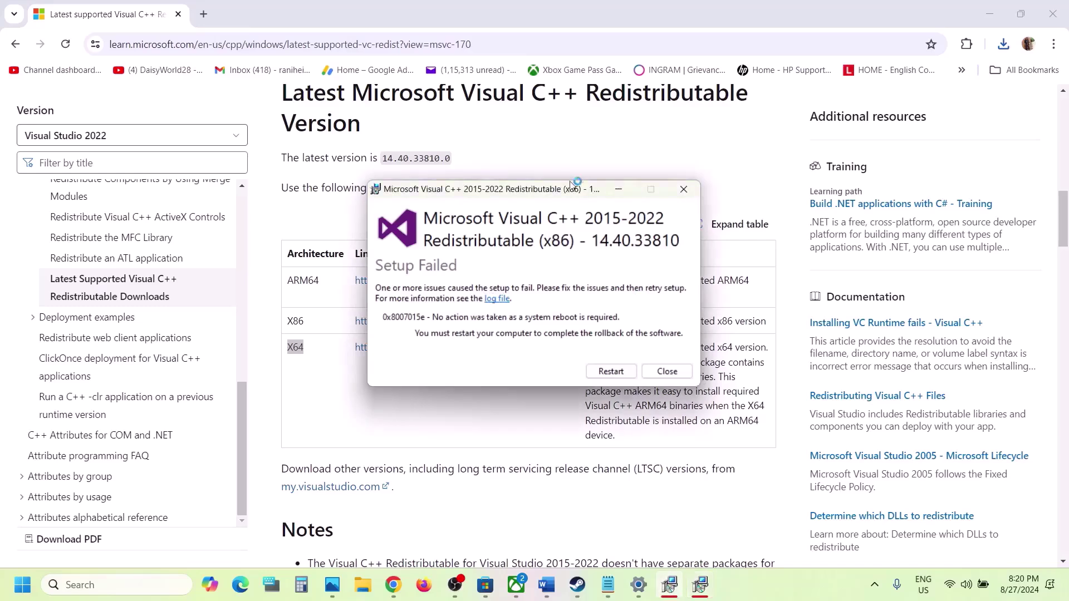
# Move the x86 setup window aside, view the computer's Restart choice without restarting, and switch back to Steam.
pyautogui.moveTo(560, 196); pyautogui.dragTo(313, 190)
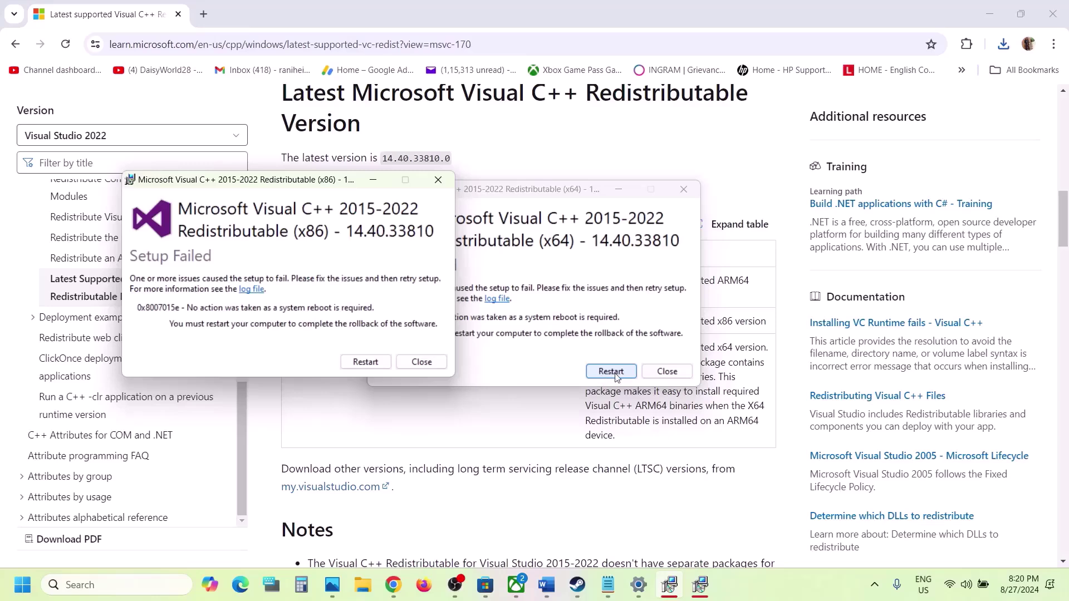
pyautogui.click(611, 371)
pyautogui.click(22, 585)
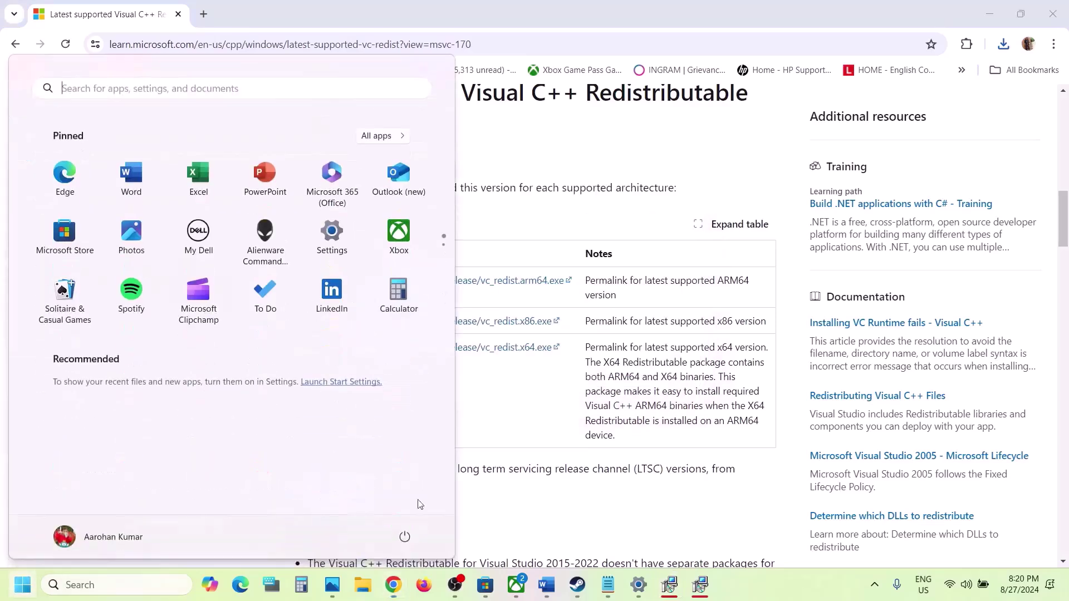
pyautogui.click(404, 537)
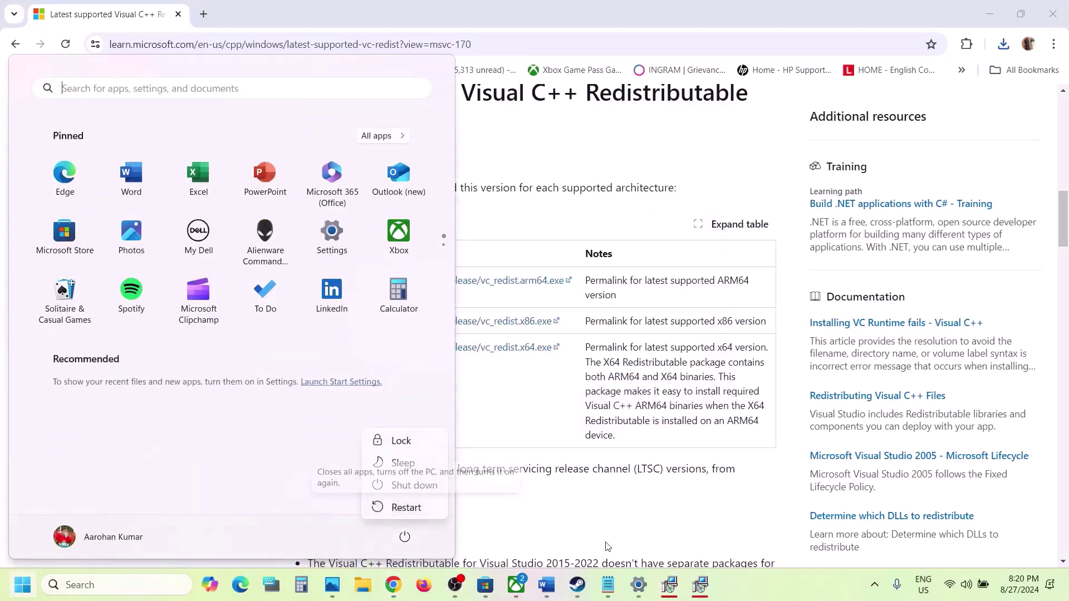
pyautogui.click(582, 593)
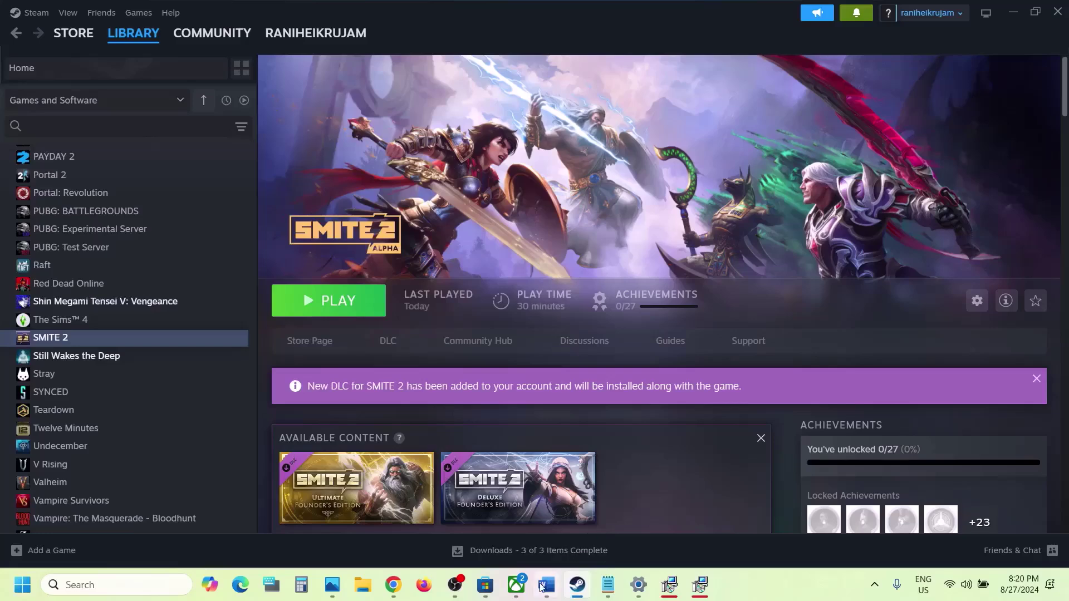
# Switch to the Word guide and read Step 10 on unplugging extra USB devices, controllers and monitors and disabling the overlay.
pyautogui.click(544, 591)
pyautogui.scroll(-6, 460, 427)
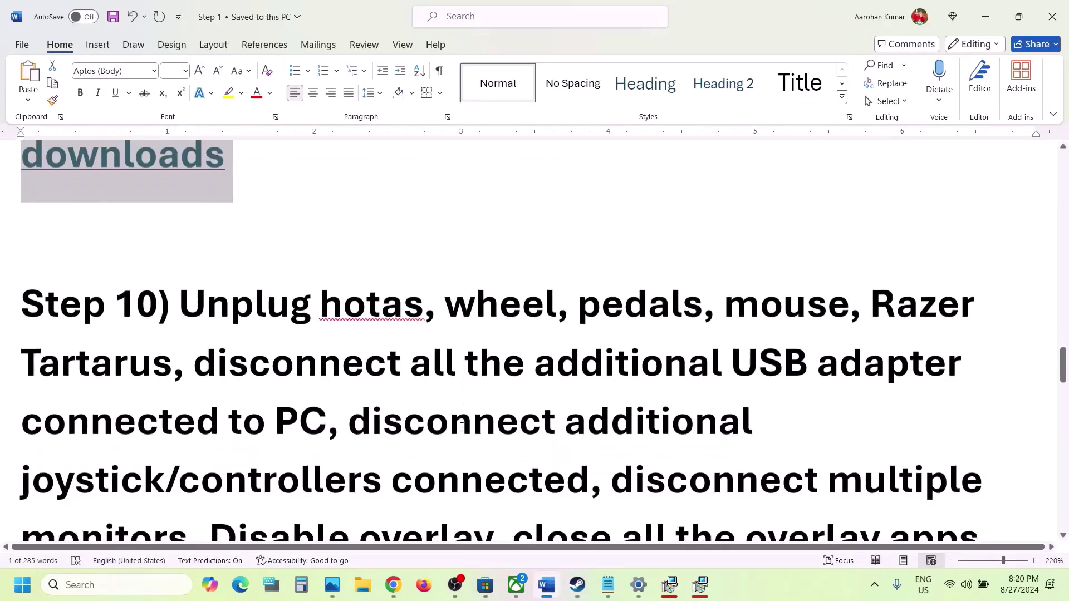
pyautogui.moveTo(184, 308); pyautogui.dragTo(331, 406)
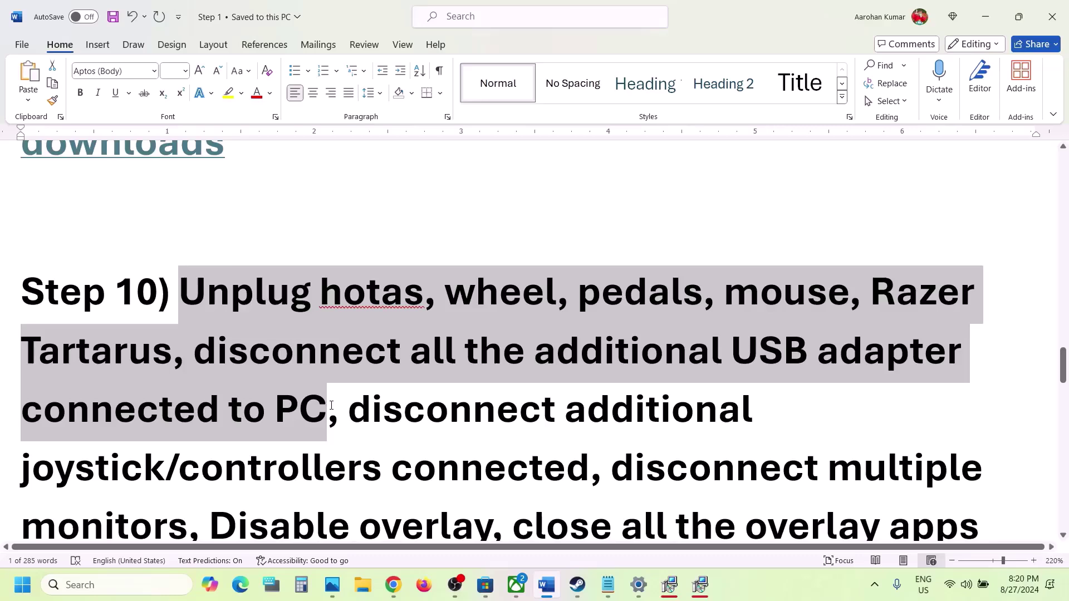
pyautogui.moveTo(331, 406); pyautogui.dragTo(342, 402)
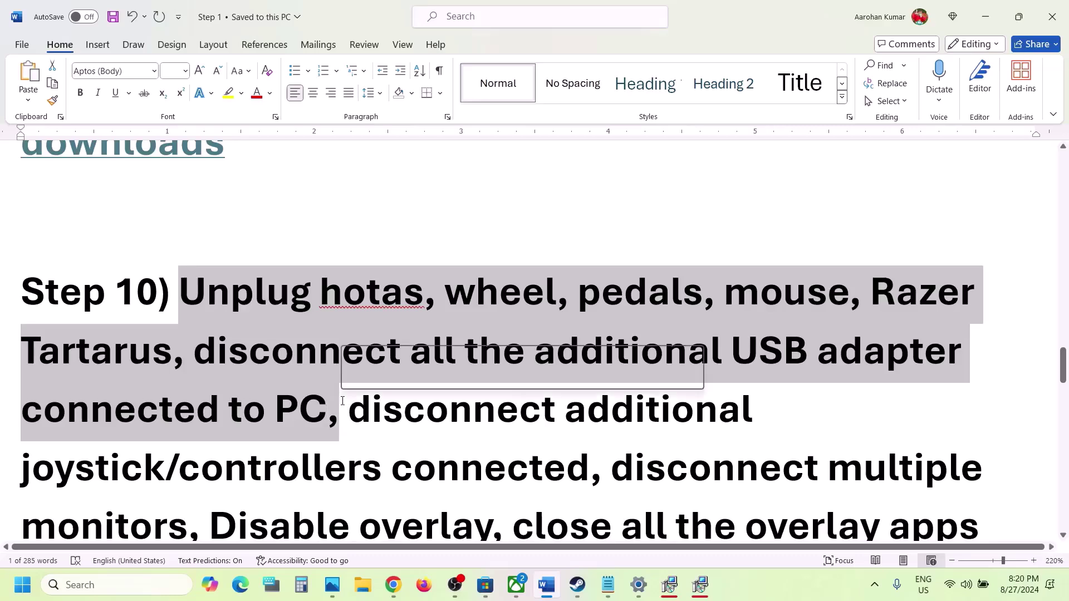
pyautogui.scroll(-1, 342, 401)
pyautogui.scroll(-1, 342, 401)
pyautogui.moveTo(348, 316); pyautogui.dragTo(192, 438)
pyautogui.scroll(-2, 192, 438)
pyautogui.scroll(-1, 191, 438)
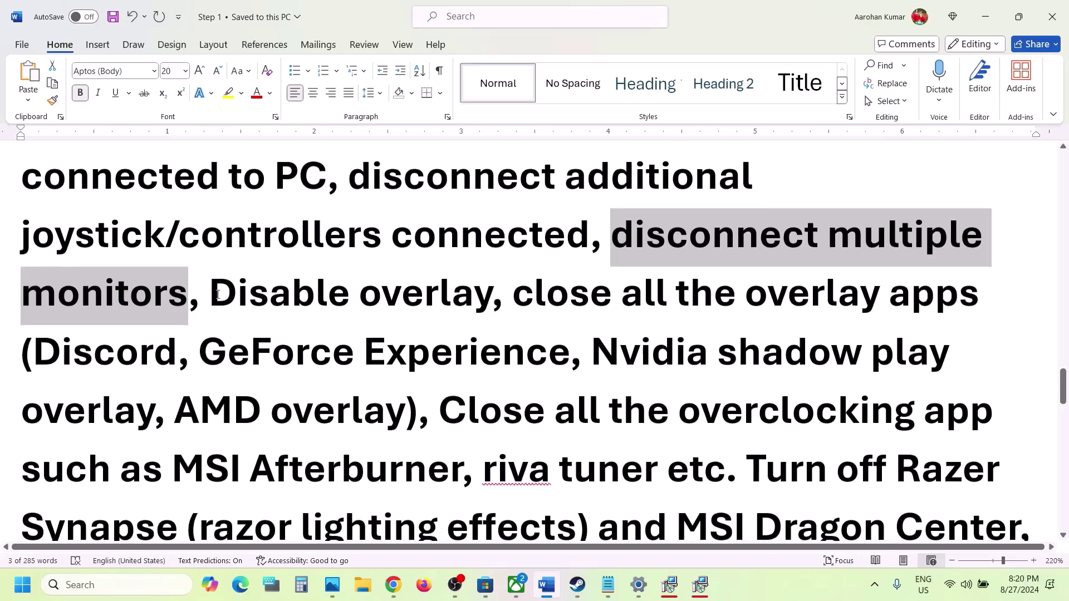
pyautogui.moveTo(210, 293); pyautogui.dragTo(456, 302)
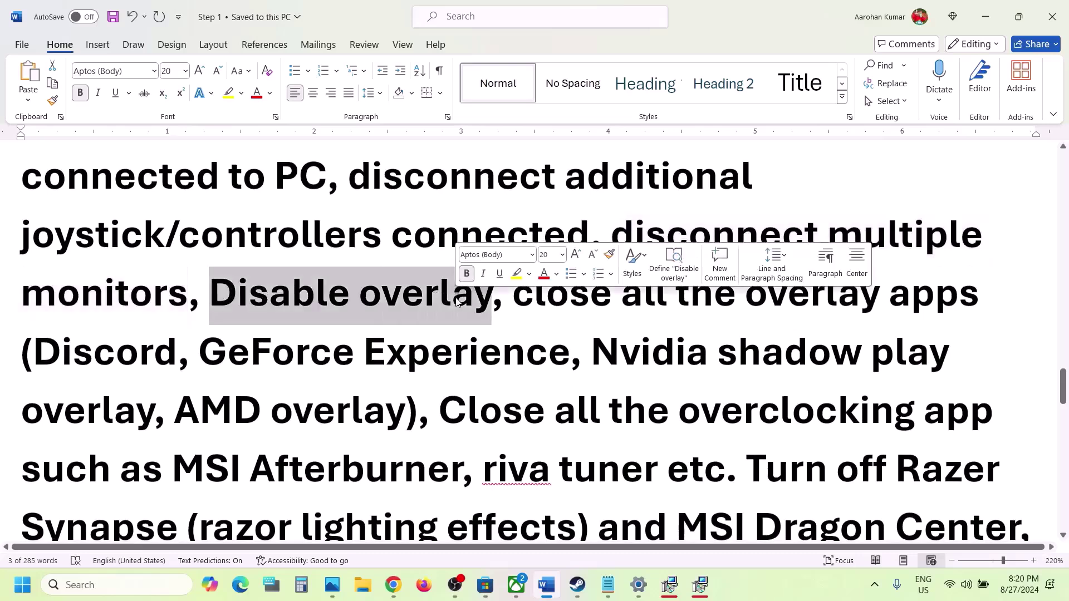
# Check the Steam Overlay setting in SMITE 2's properties in Steam, then close the properties.
pyautogui.click(578, 585)
pyautogui.rightClick(148, 342)
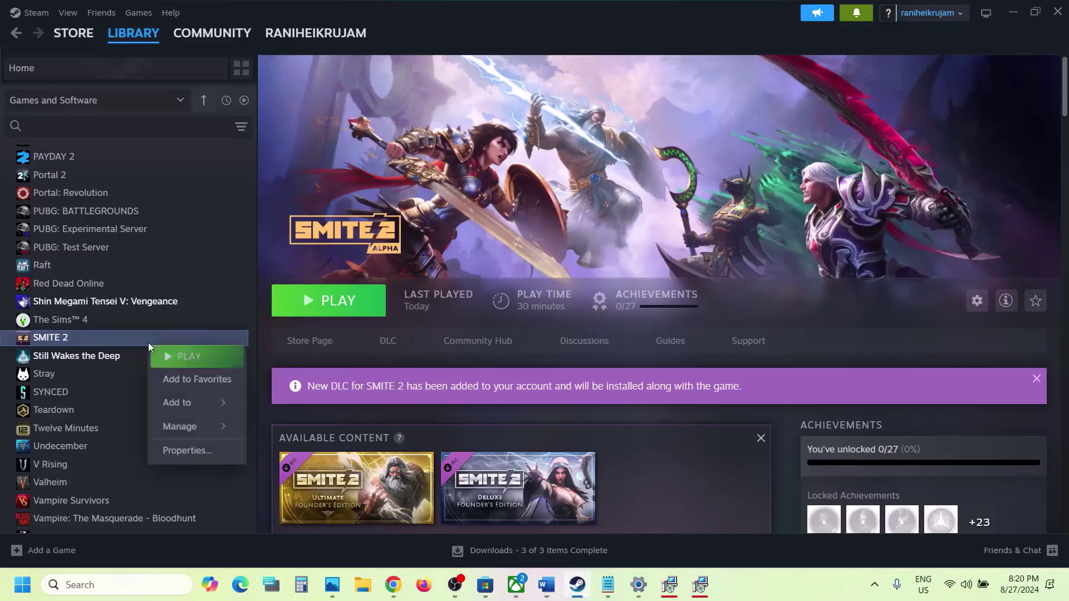
pyautogui.click(223, 448)
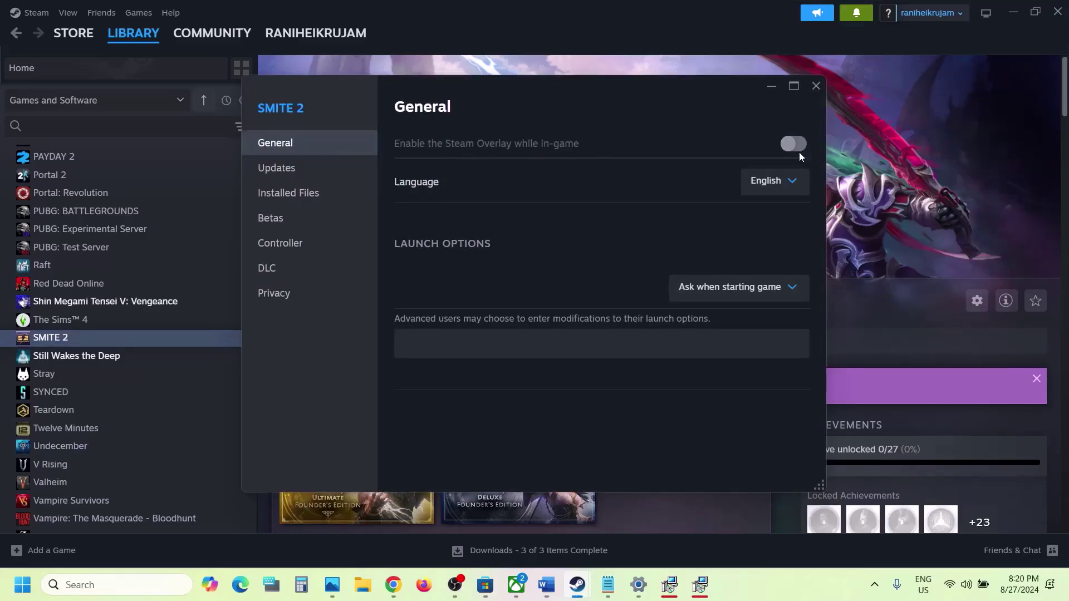
pyautogui.click(816, 86)
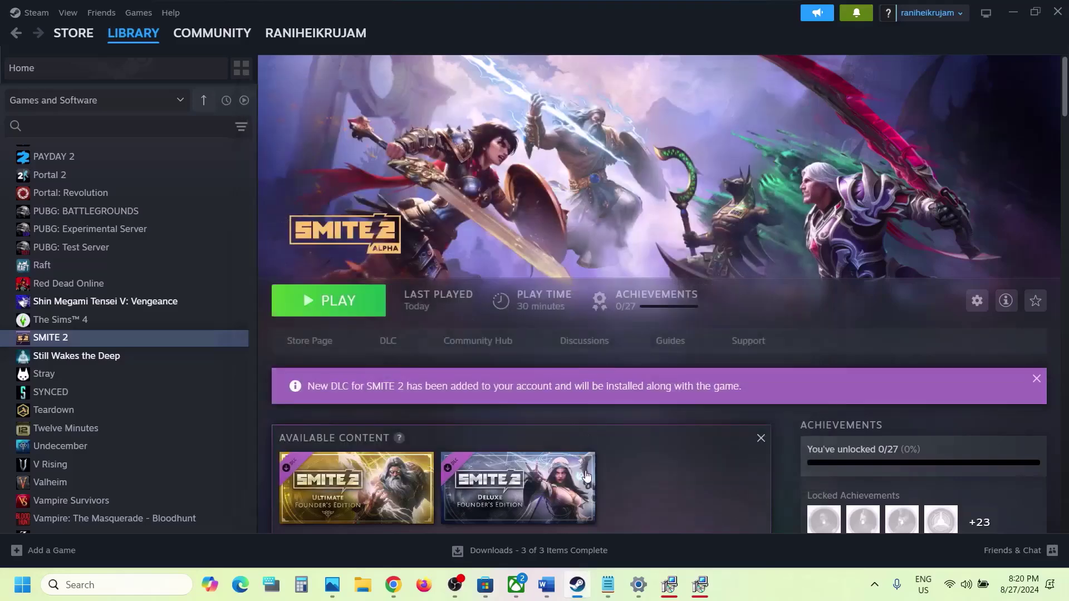
# Return to the Word guide and read the Step 10 advice on closing overlay apps and overclocking apps.
pyautogui.click(546, 585)
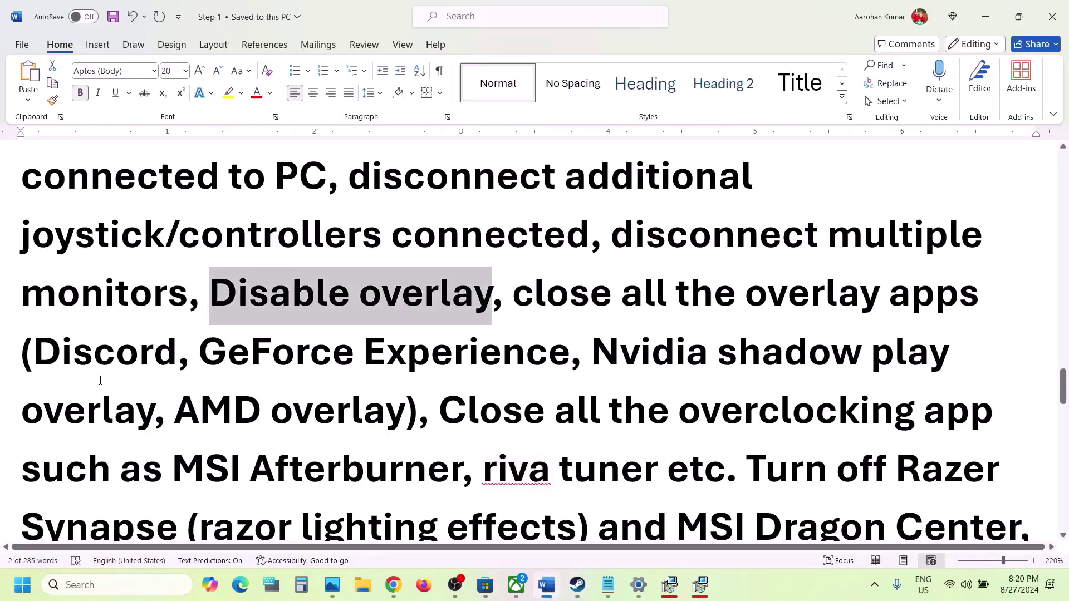
pyautogui.doubleClick(42, 354)
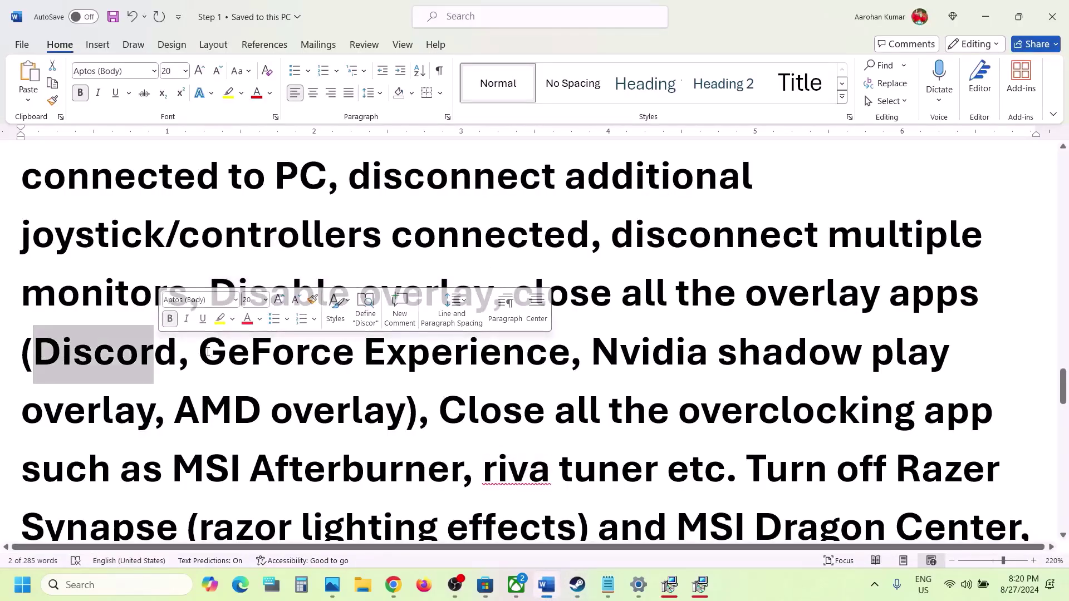
pyautogui.moveTo(200, 355); pyautogui.dragTo(452, 356)
pyautogui.click(428, 267)
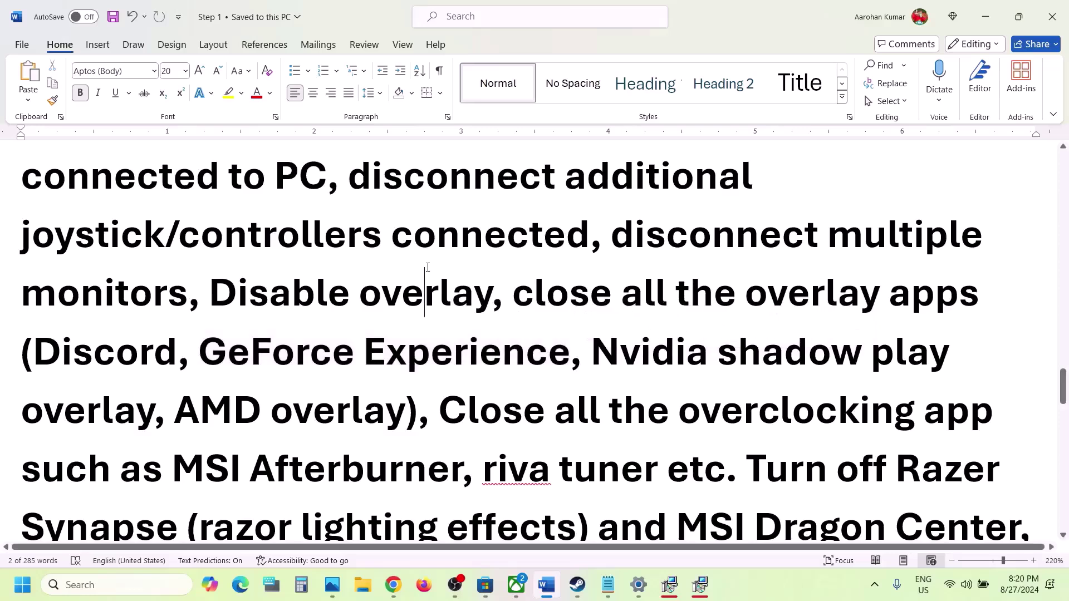
pyautogui.moveTo(513, 290); pyautogui.dragTo(462, 474)
pyautogui.scroll(-3, 462, 474)
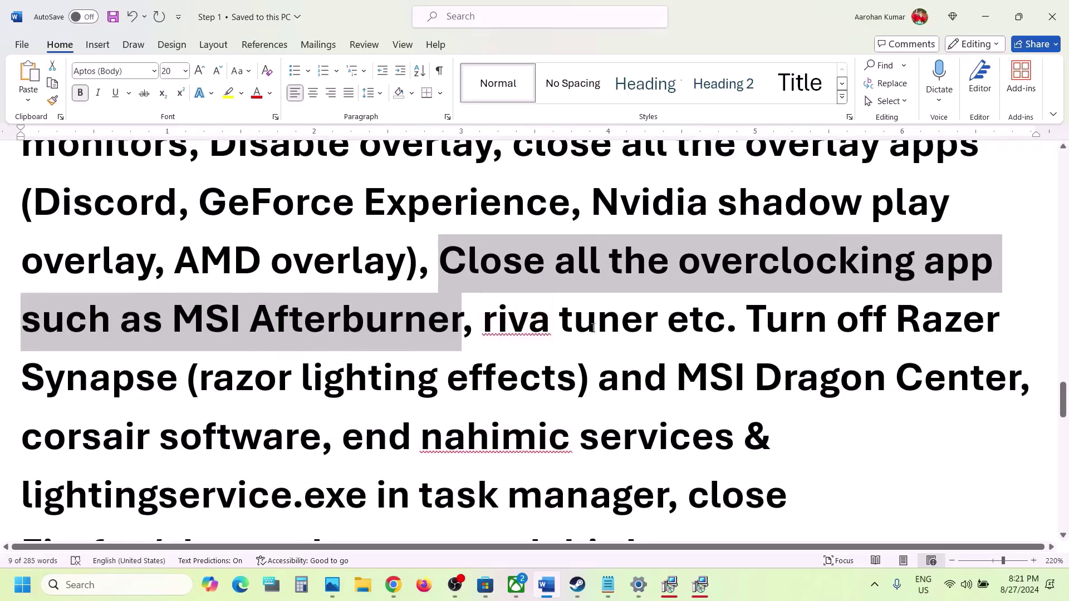
pyautogui.click(551, 320)
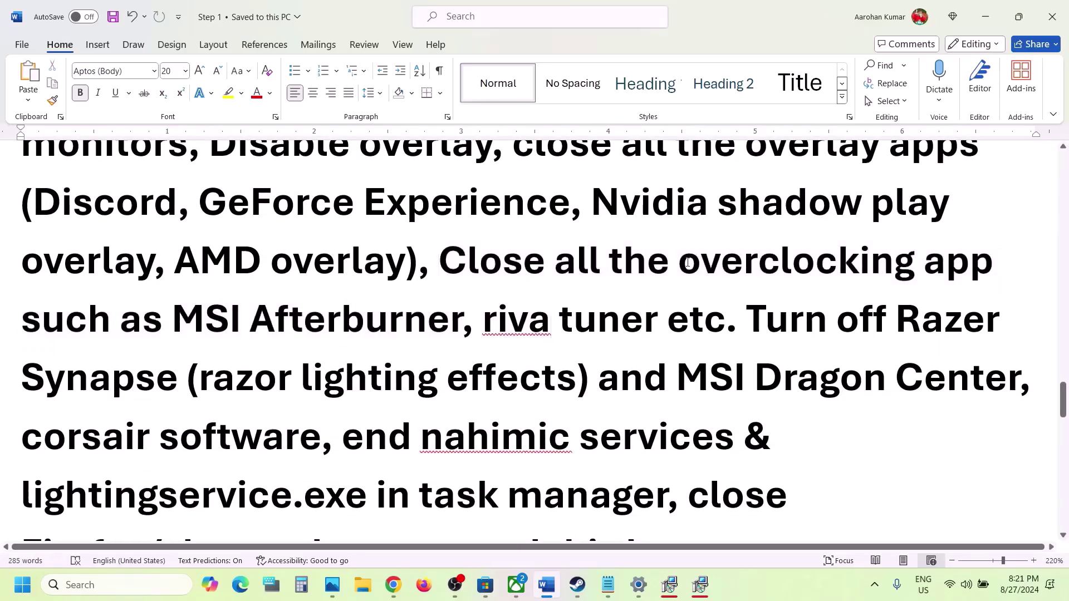
pyautogui.moveTo(688, 263); pyautogui.dragTo(893, 264)
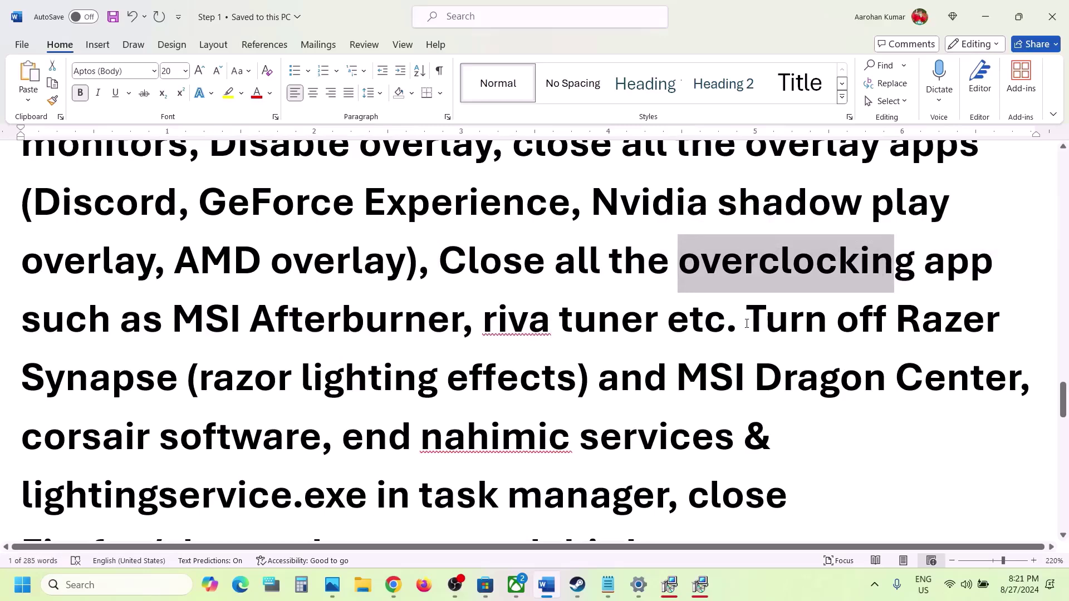
# Read the rest of Step 10 on lighting software, background services, browsers, third-party apps and removing the undervolt.
pyautogui.moveTo(766, 321); pyautogui.dragTo(622, 495)
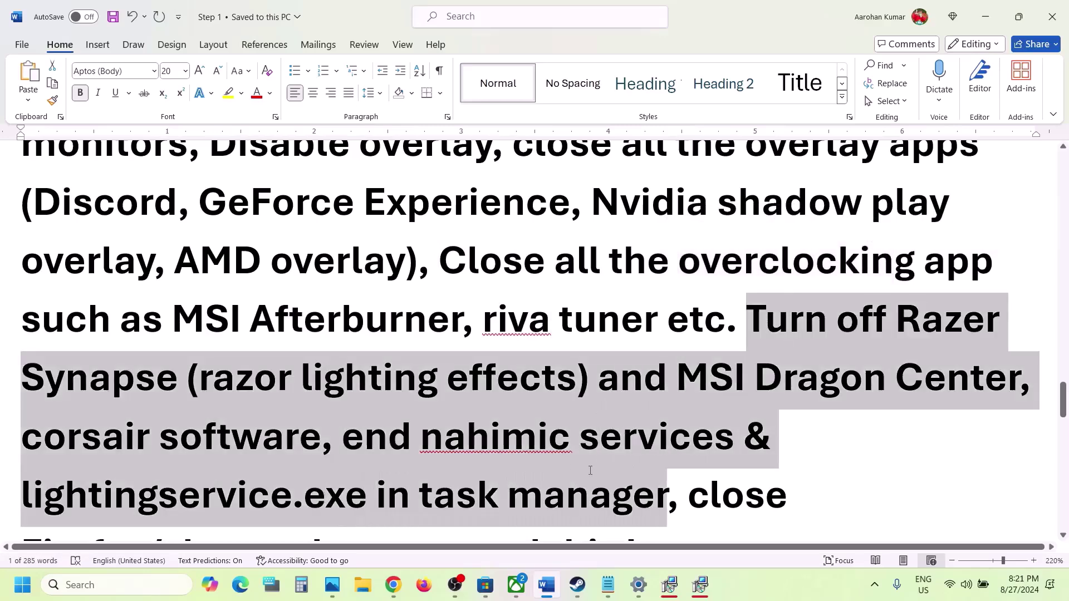
pyautogui.scroll(-2, 613, 479)
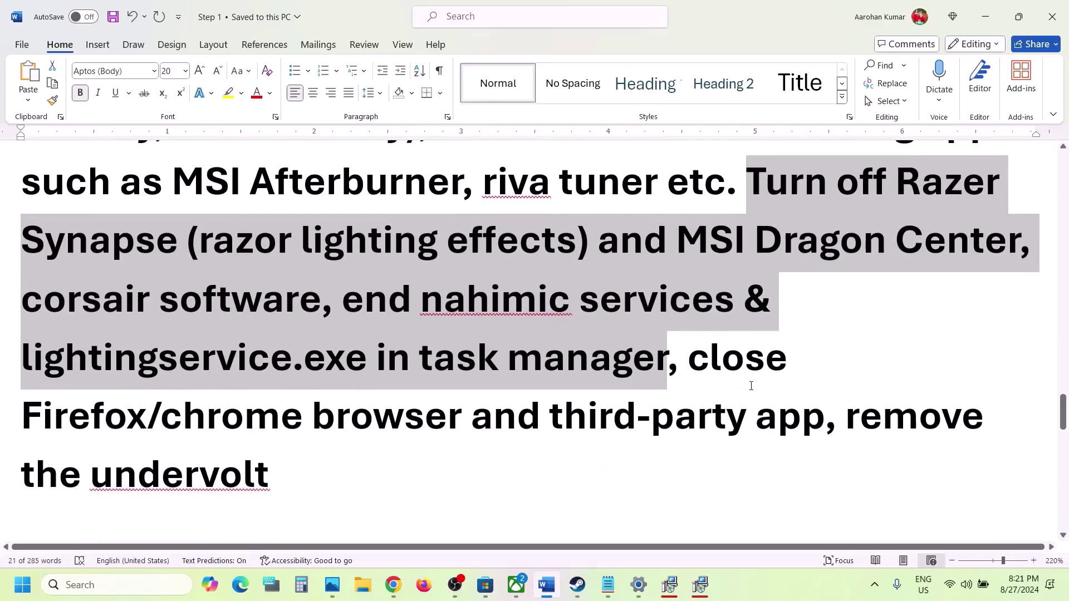
pyautogui.moveTo(686, 366); pyautogui.dragTo(473, 439)
pyautogui.moveTo(552, 429); pyautogui.dragTo(726, 427)
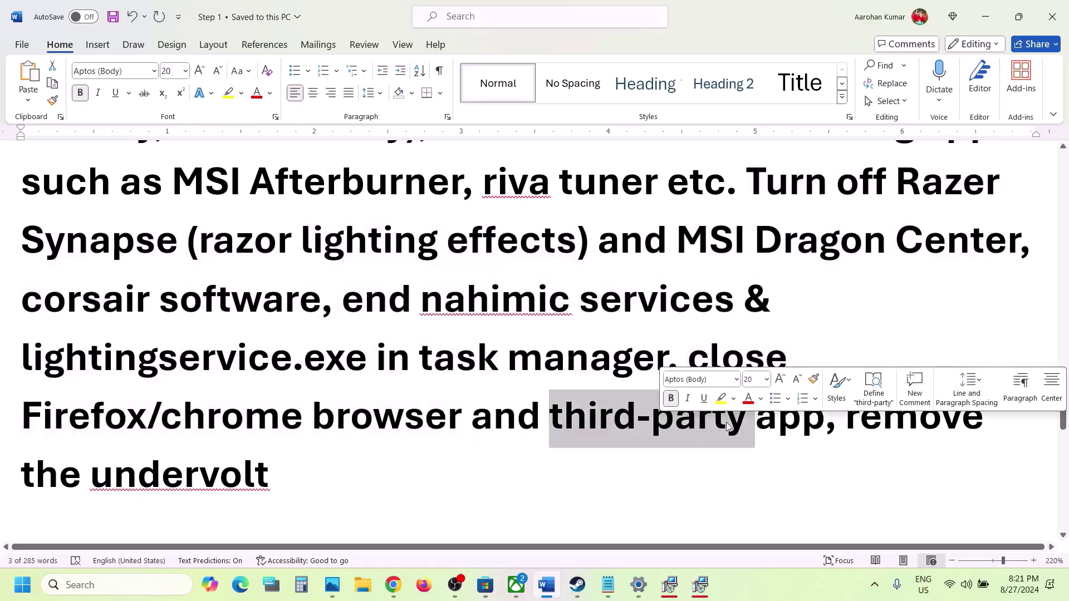
pyautogui.moveTo(847, 418); pyautogui.dragTo(941, 419)
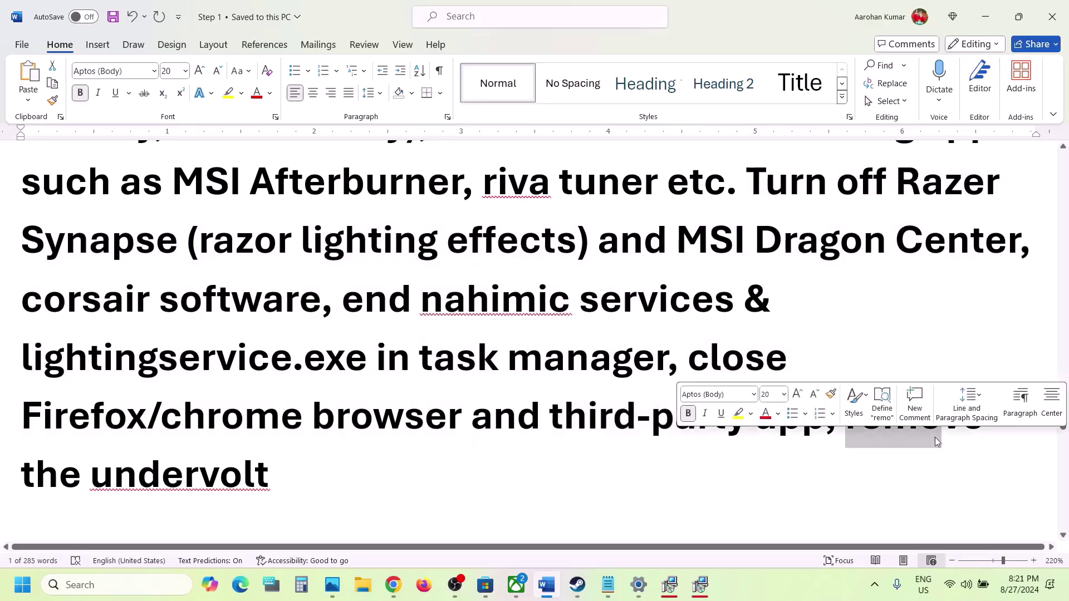
pyautogui.moveTo(384, 509); pyautogui.dragTo(184, 484)
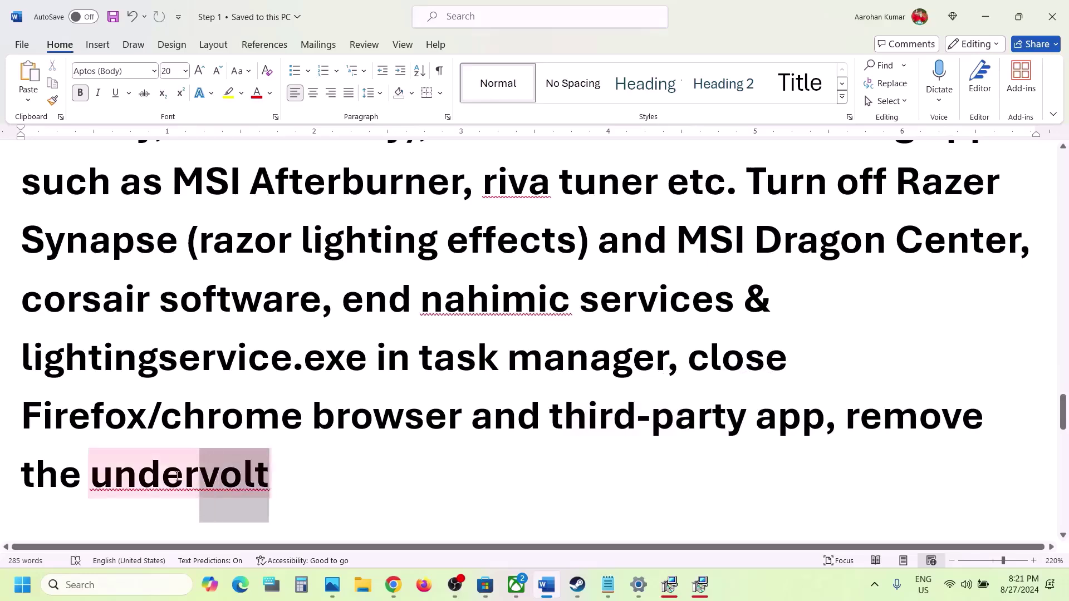
# Copy "View Advanced system settings" from the guide's Step 11 and search Windows for it to open System Properties.
pyautogui.scroll(-1, 175, 475)
pyautogui.scroll(-7, 175, 475)
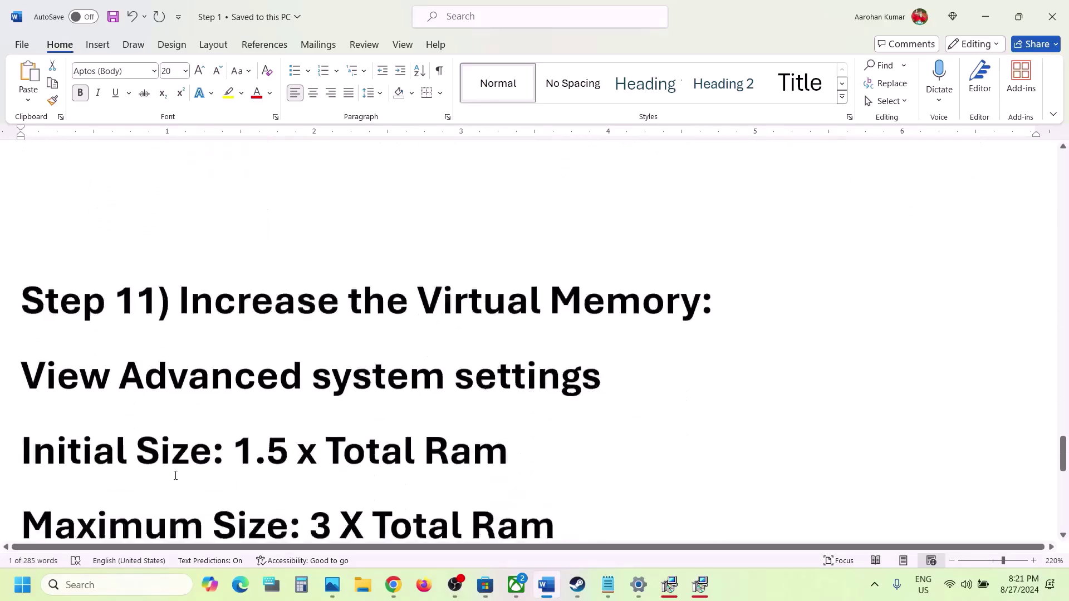
pyautogui.scroll(1, 584, 468)
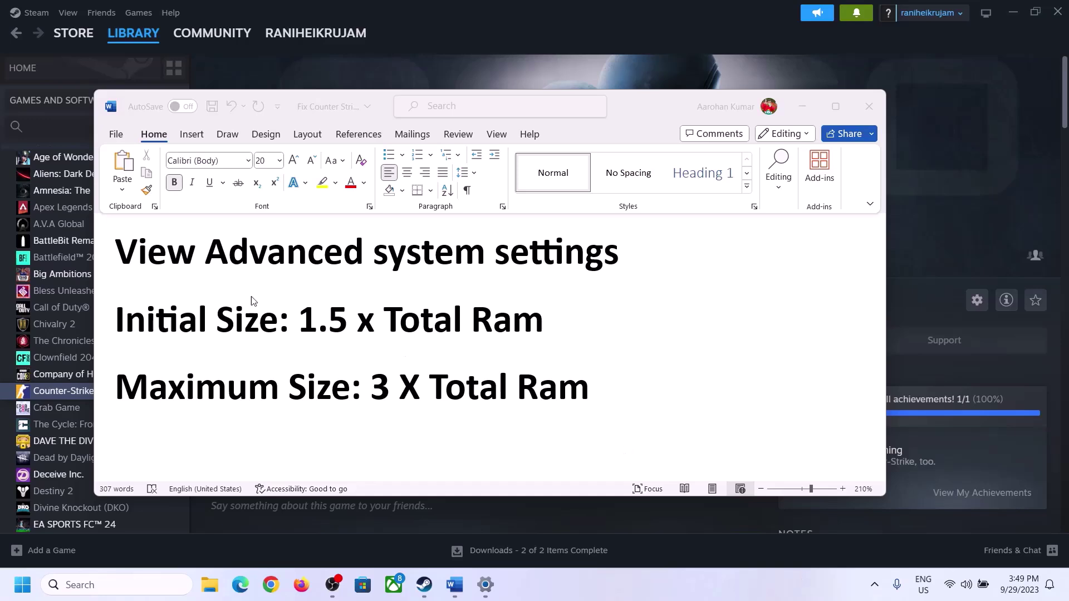
pyautogui.click(181, 260)
pyautogui.moveTo(116, 251); pyautogui.dragTo(584, 269)
pyautogui.hotkey('ctrl', 'c')
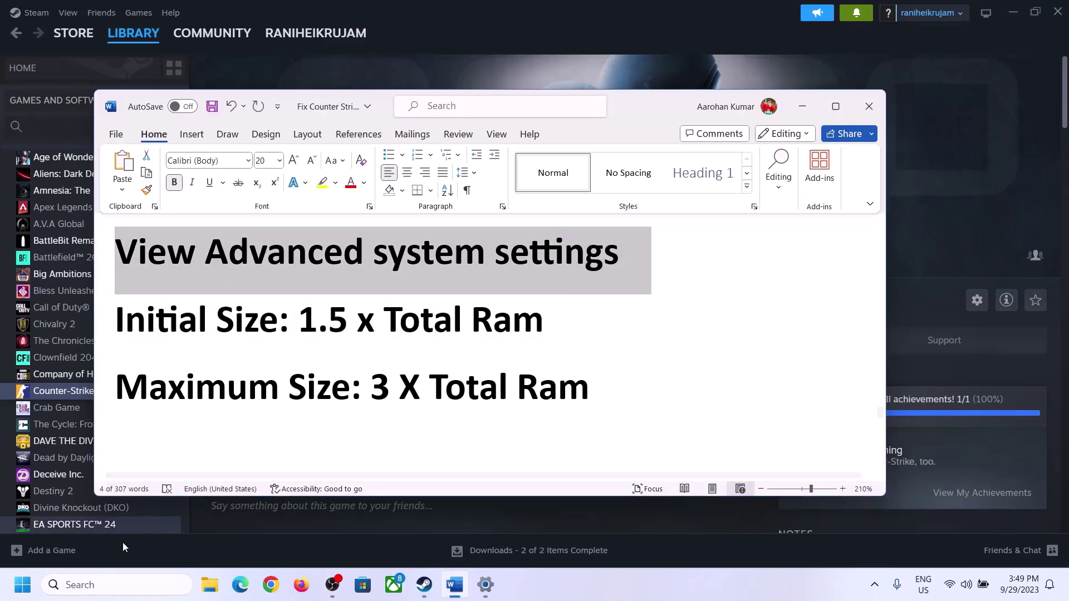
pyautogui.click(128, 584)
pyautogui.hotkey('ctrl', 'v')
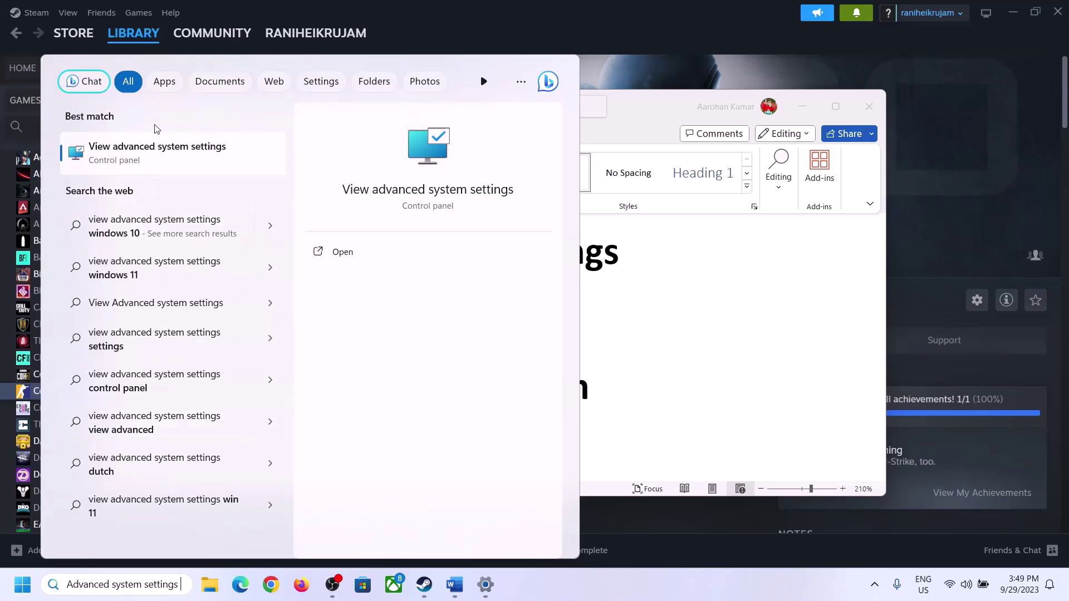
pyautogui.click(150, 162)
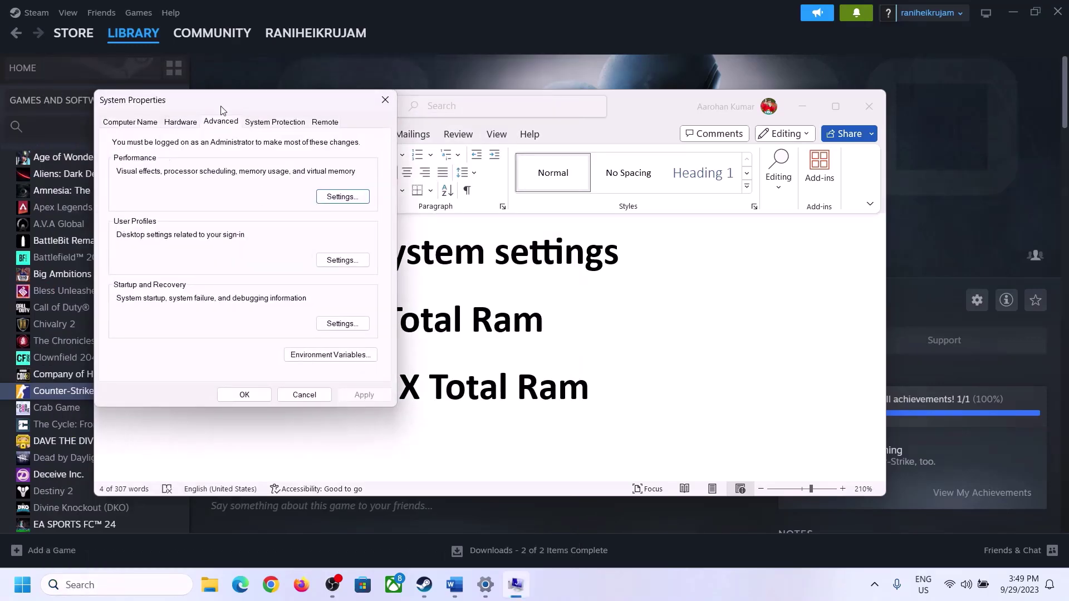
# In the virtual memory settings, turn off automatic paging file management and choose a custom size for drive C:.
pyautogui.moveTo(225, 108); pyautogui.dragTo(479, 193)
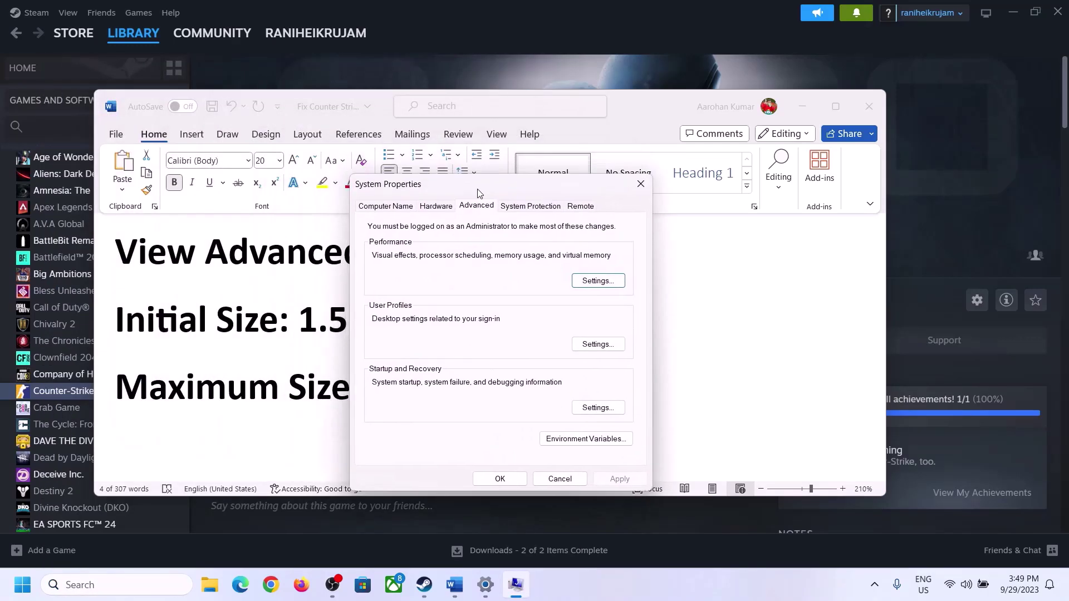
pyautogui.click(598, 282)
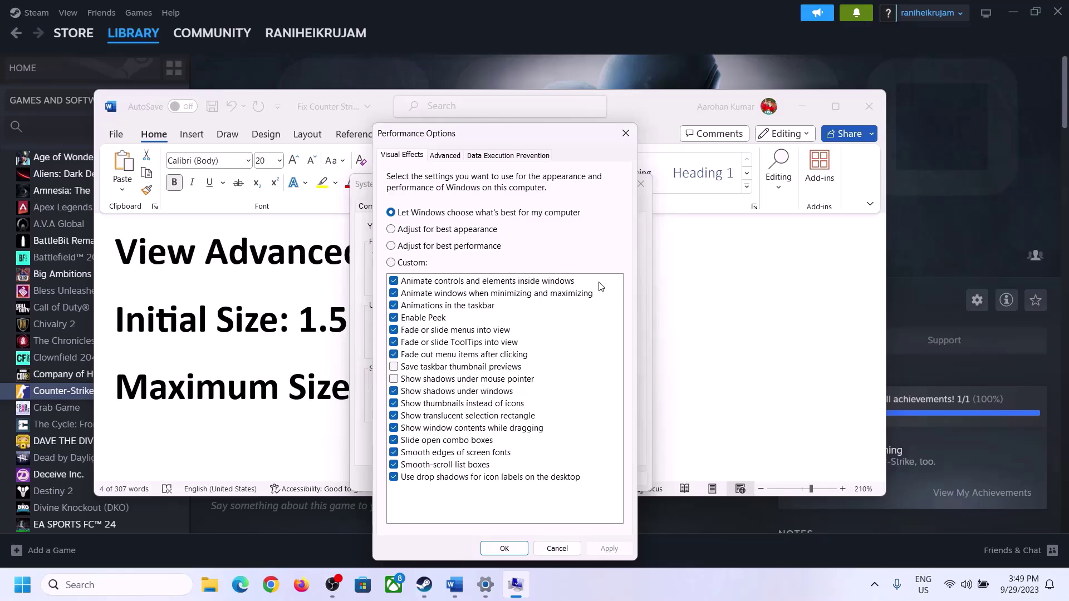
pyautogui.click(445, 156)
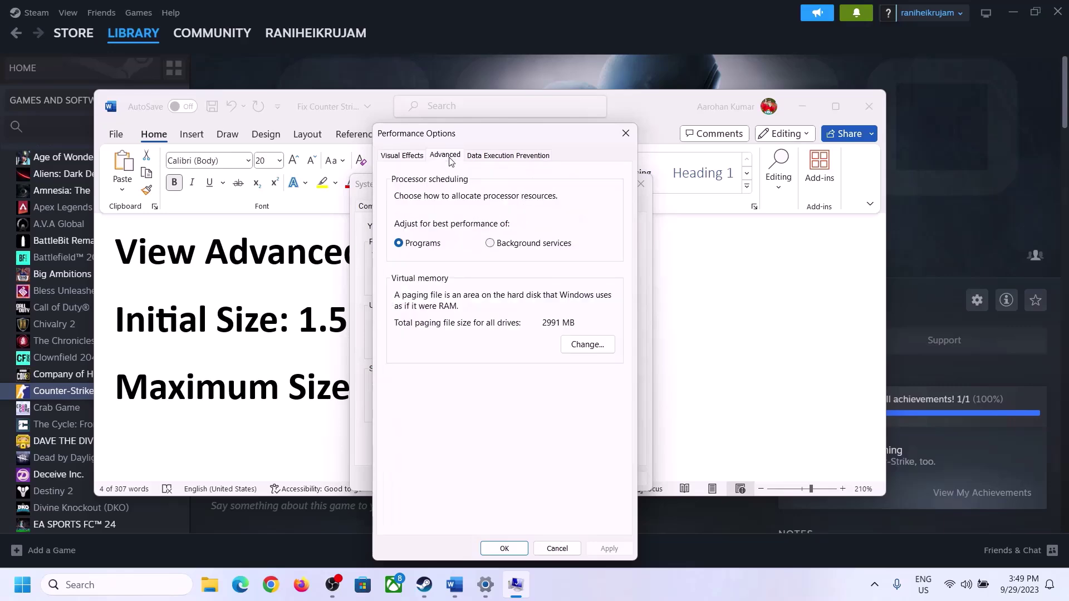
pyautogui.click(590, 346)
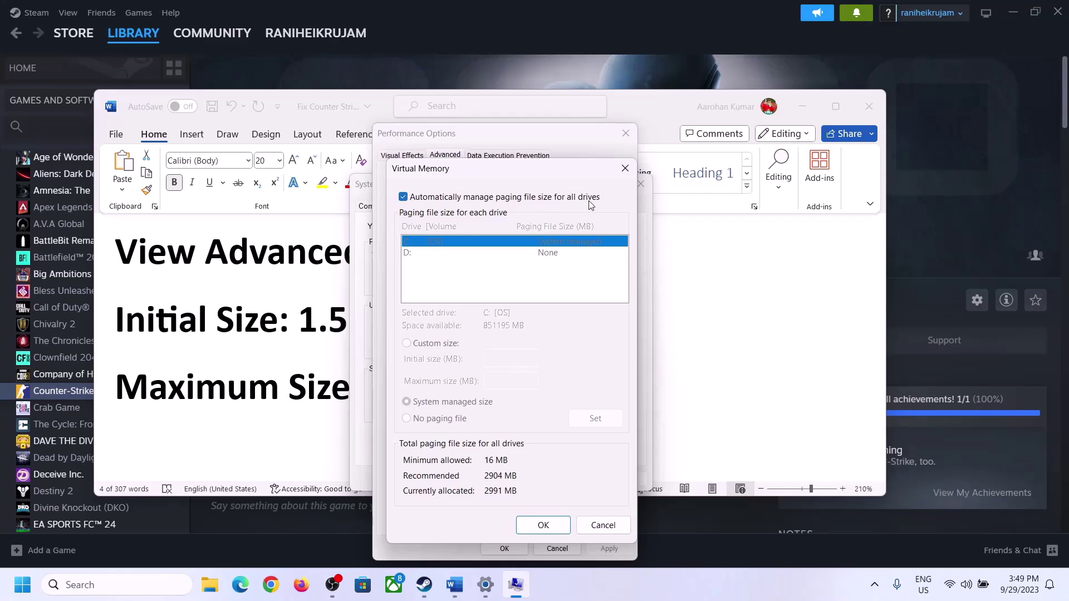
pyautogui.click(404, 197)
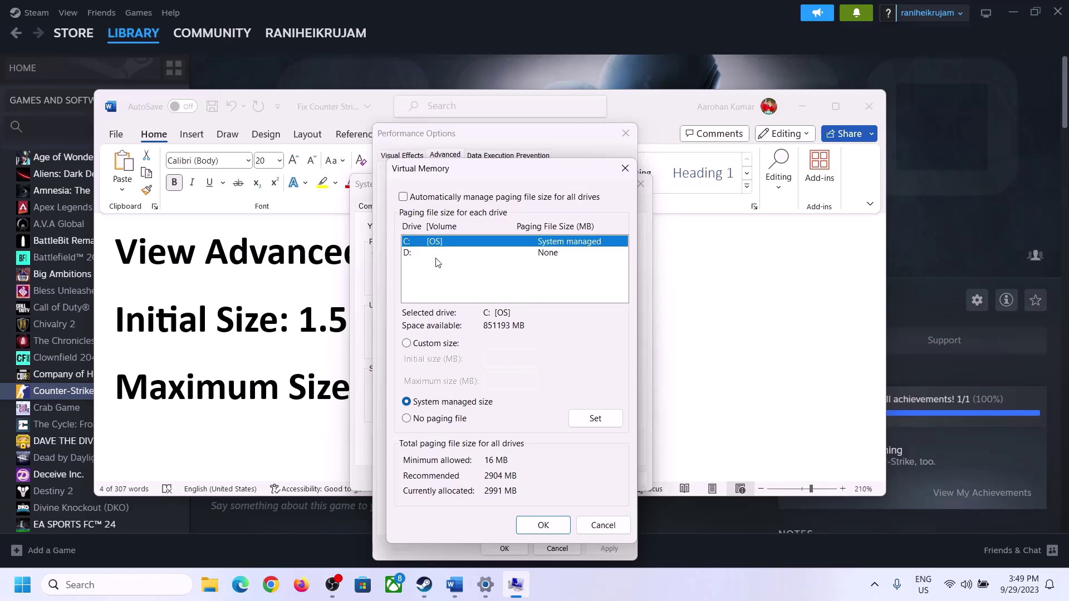
pyautogui.click(408, 345)
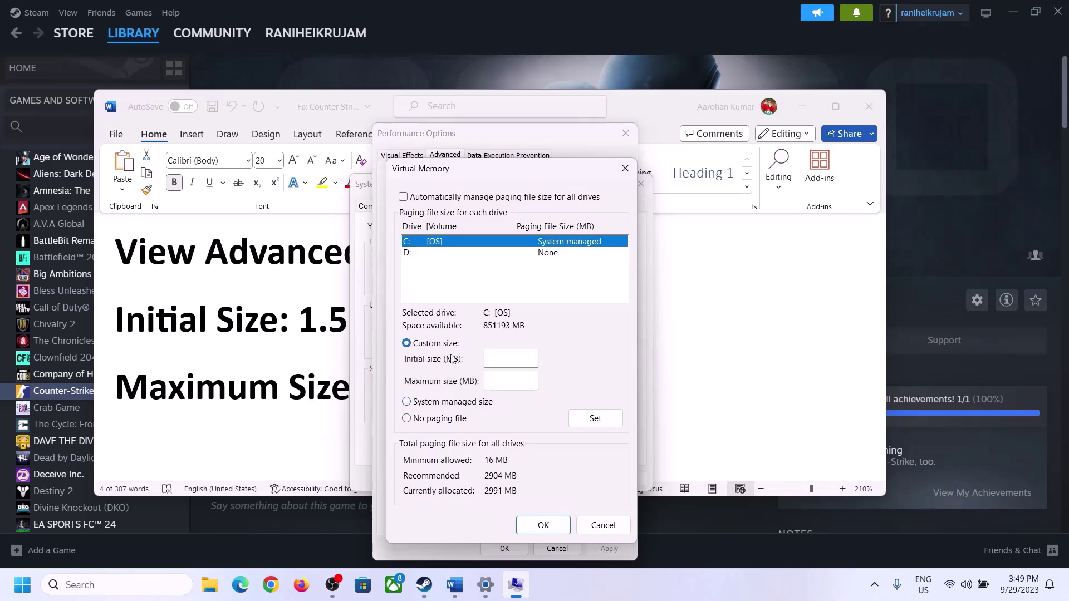
# Review the guide's initial size formula, 1.5 x Total Ram, and look up the installed RAM in the Windows system information.
pyautogui.click(293, 333)
pyautogui.moveTo(329, 319); pyautogui.dragTo(551, 326)
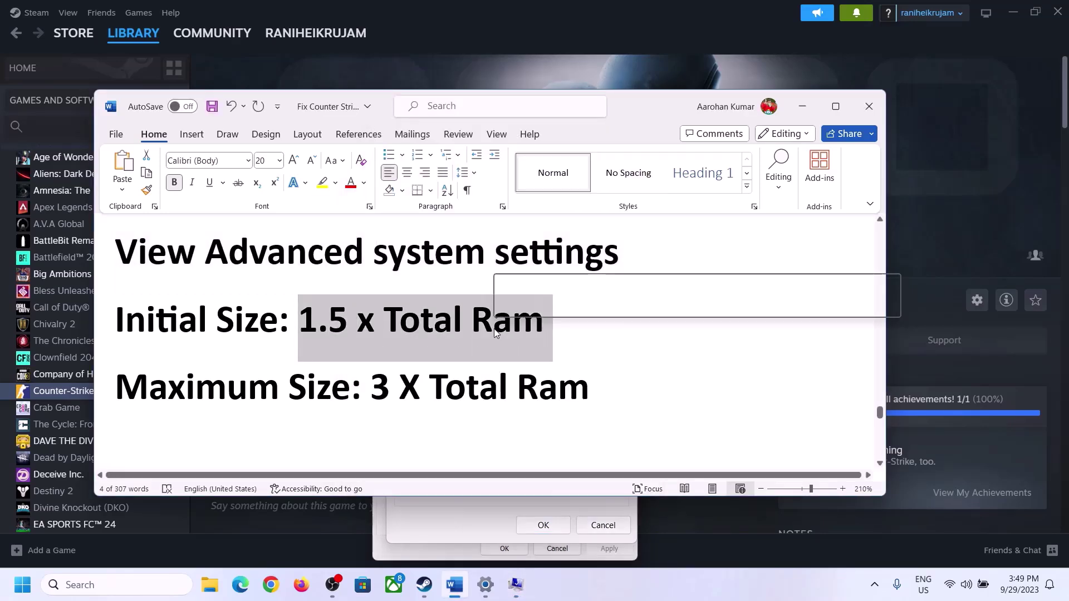
pyautogui.click(486, 587)
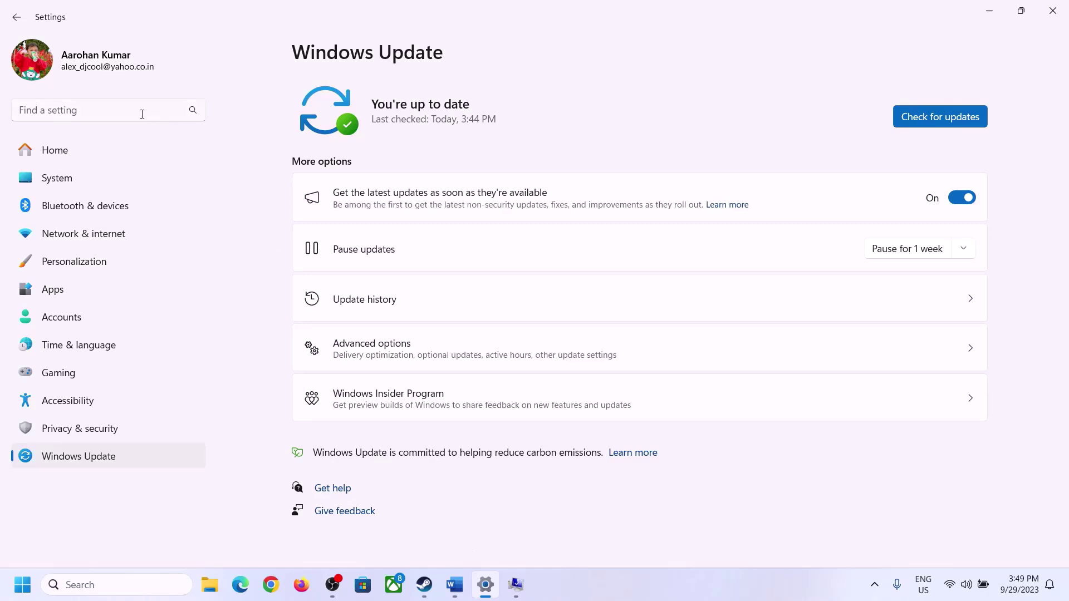
pyautogui.click(47, 186)
pyautogui.scroll(-10, 352, 529)
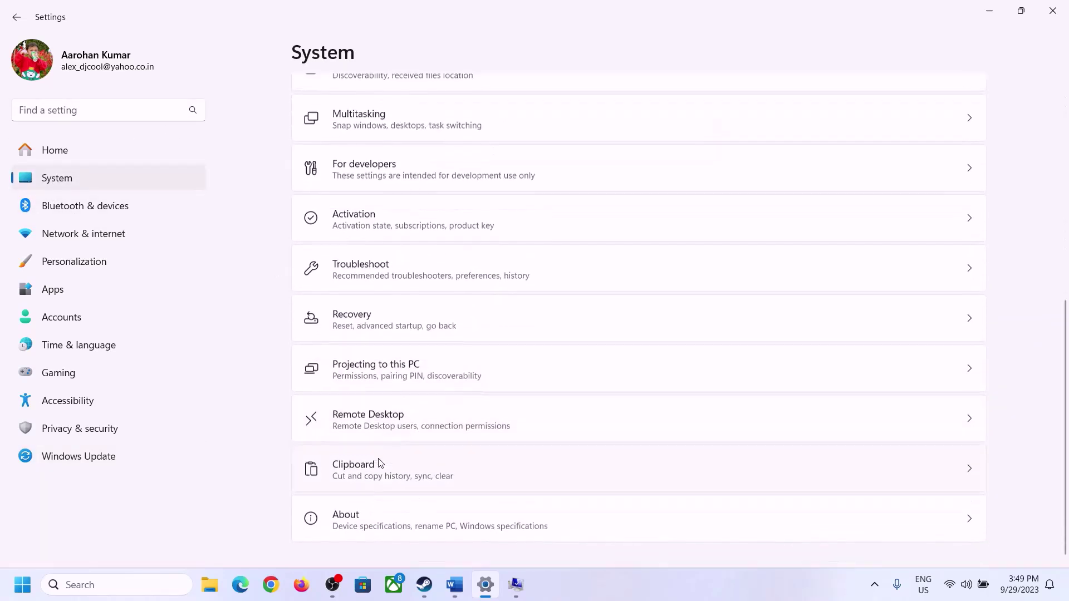
pyautogui.click(352, 524)
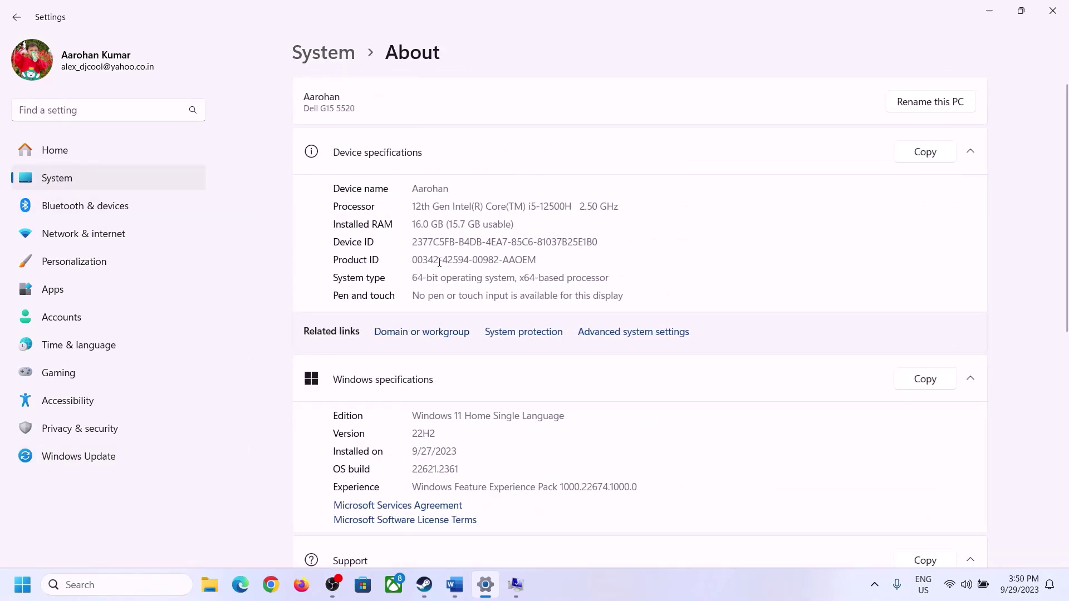
pyautogui.moveTo(421, 224); pyautogui.dragTo(406, 226)
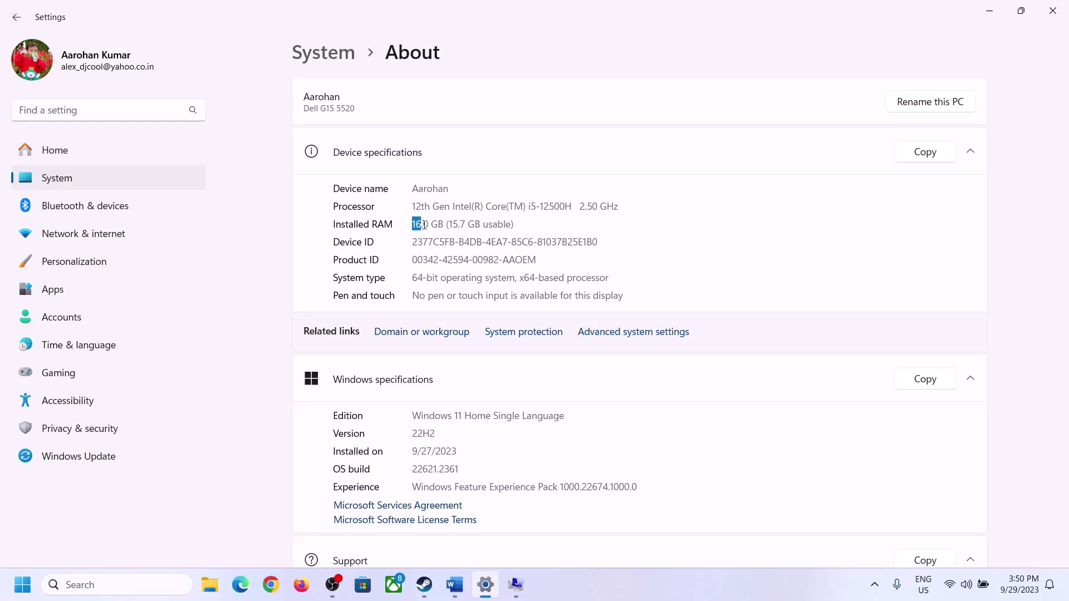
# Highlight the installed RAM amount, then open Calculator by running calc and place it beside the Virtual Memory dialog.
pyautogui.click(430, 225)
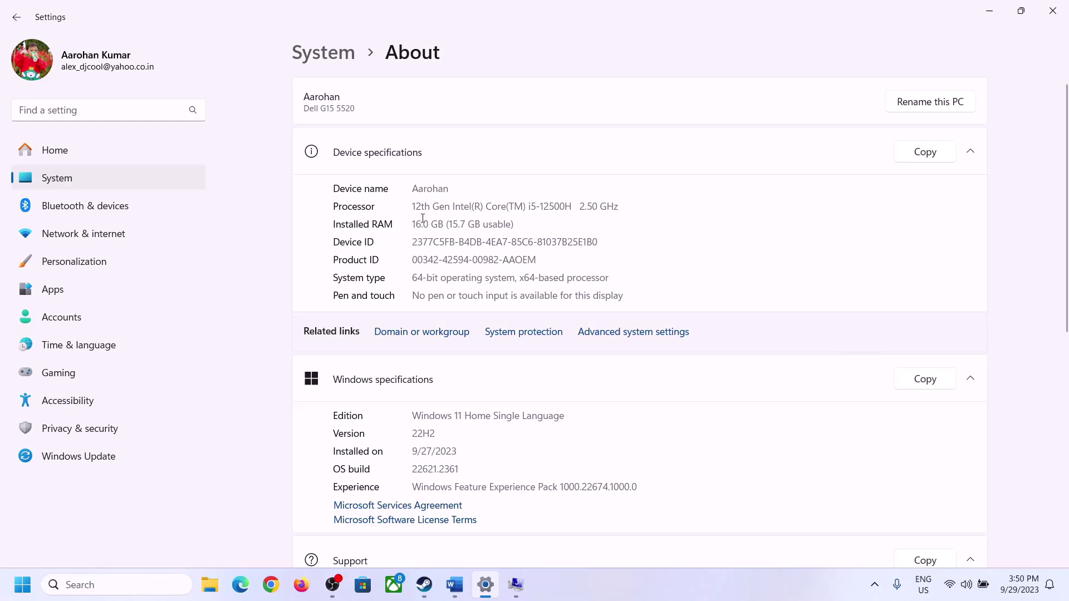
pyautogui.moveTo(423, 219); pyautogui.dragTo(407, 218)
pyautogui.click(516, 586)
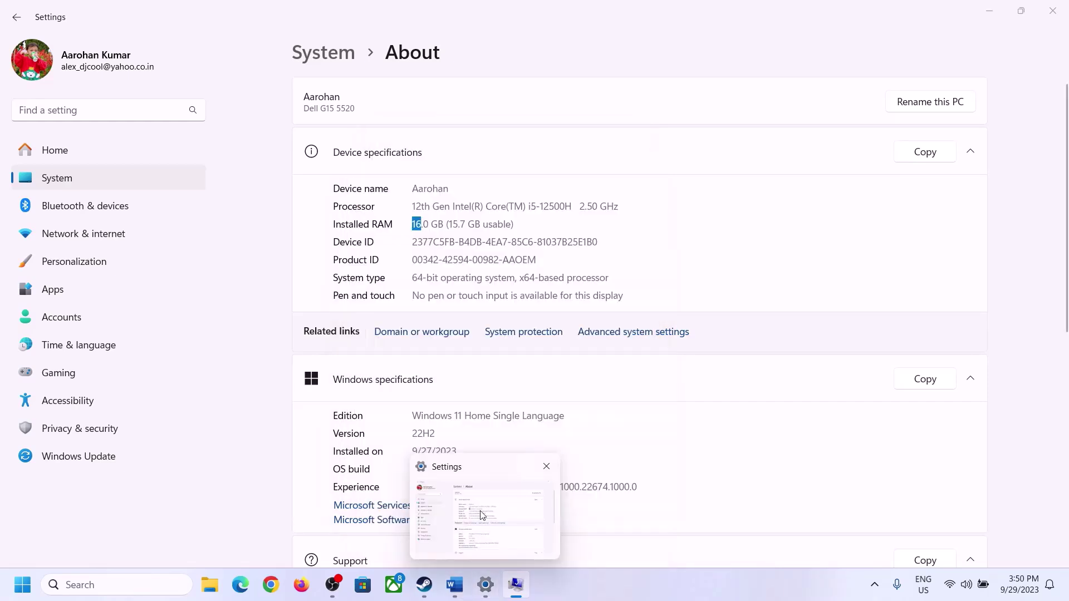
pyautogui.press('super+r')
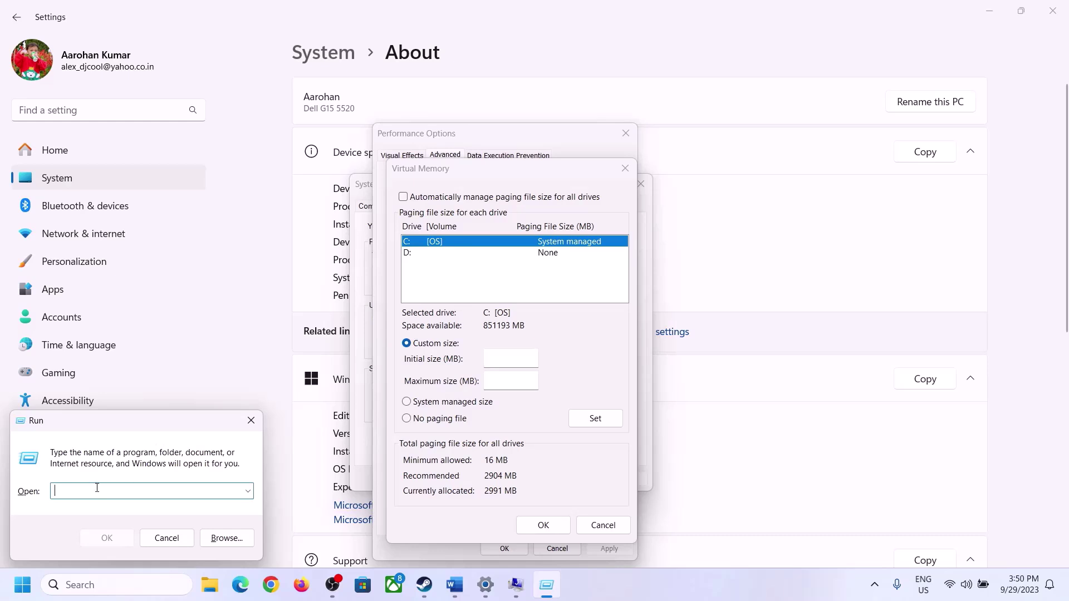
pyautogui.write('calc')
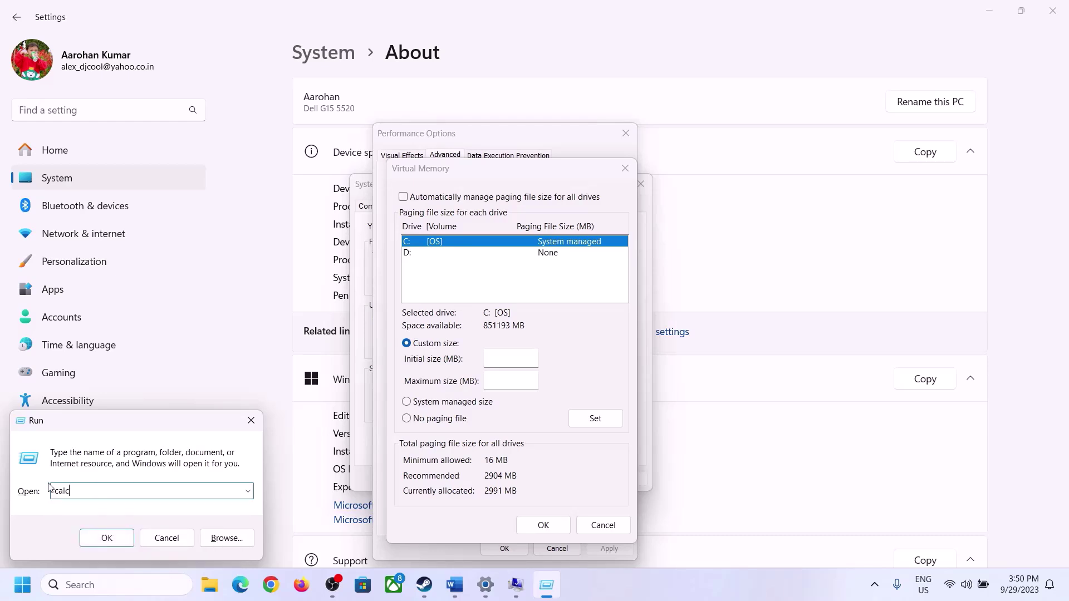
pyautogui.click(105, 538)
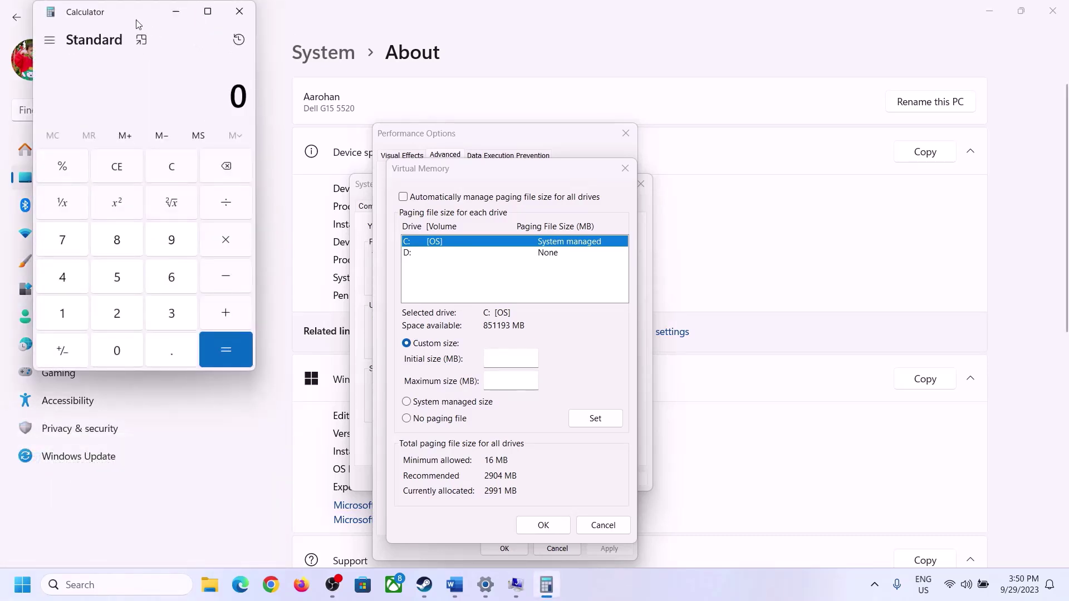
pyautogui.moveTo(138, 24); pyautogui.dragTo(785, 187)
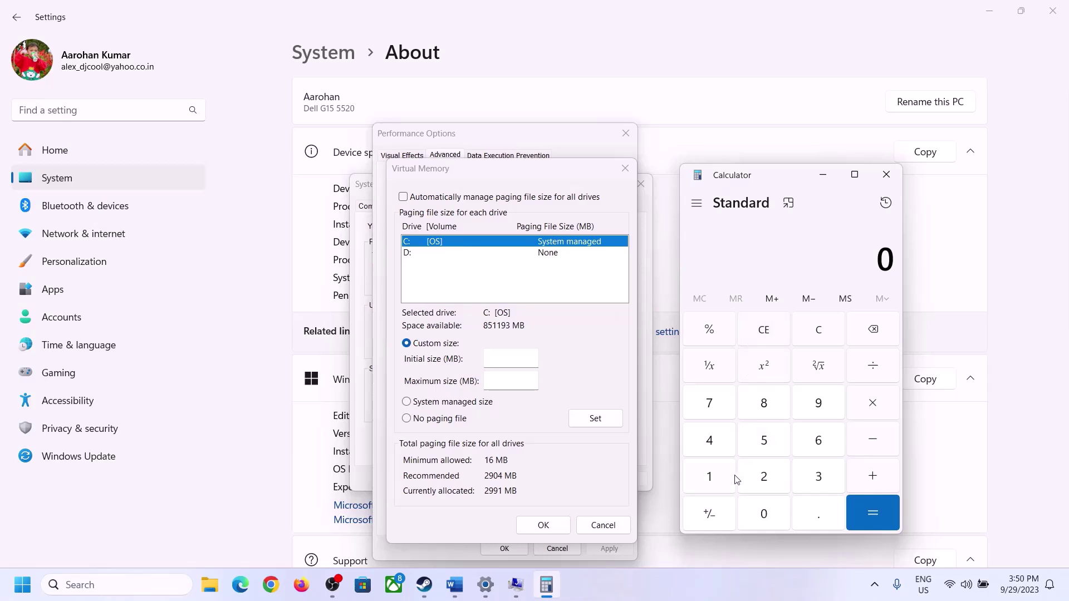
# Check the guide's initial size formula and calculate 16 x 1024 in Calculator to convert the installed RAM to megabytes.
pyautogui.click(454, 586)
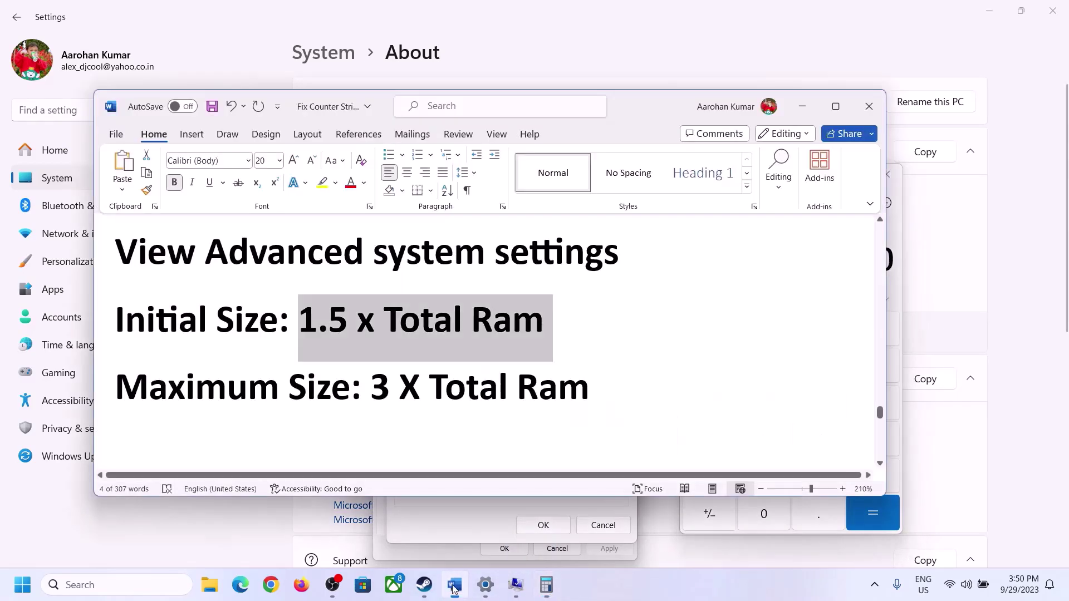
pyautogui.click(546, 585)
pyautogui.click(710, 478)
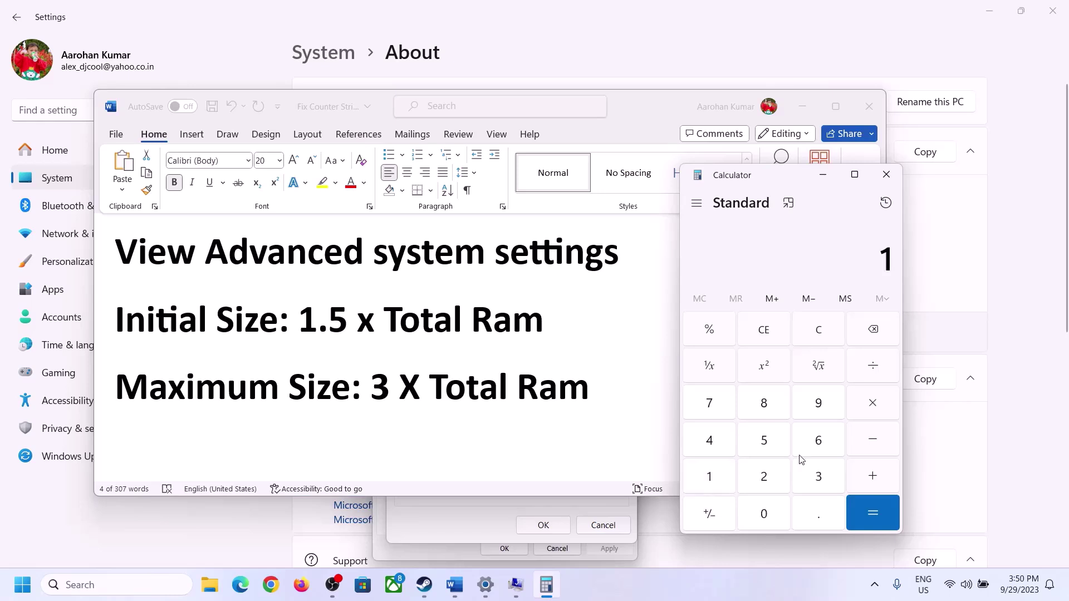
pyautogui.click(814, 449)
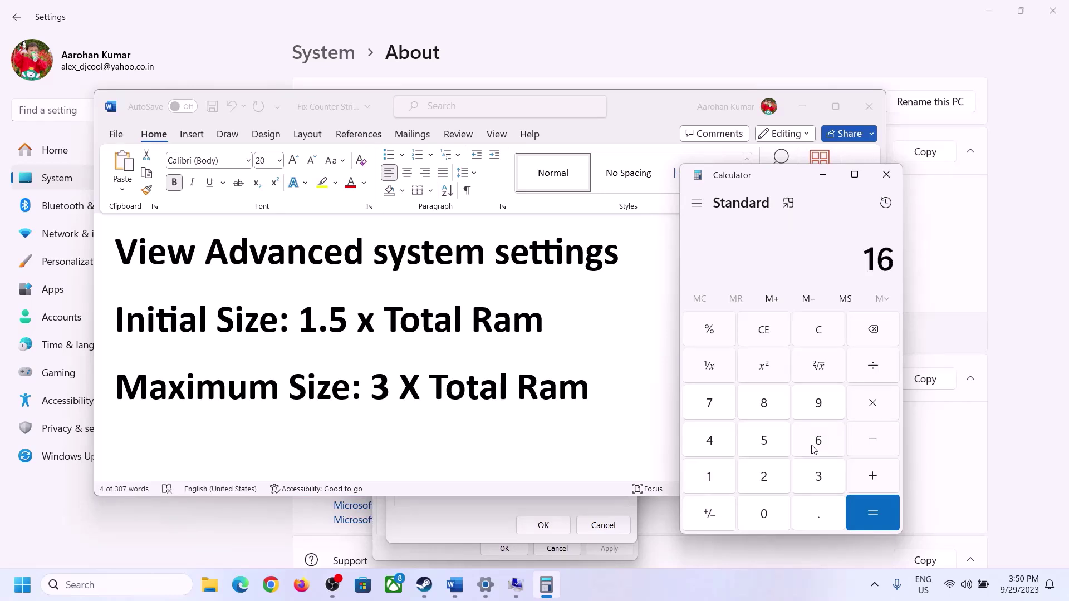
pyautogui.click(821, 341)
pyautogui.click(718, 478)
pyautogui.click(801, 448)
pyautogui.click(873, 412)
pyautogui.click(708, 481)
pyautogui.click(764, 518)
pyautogui.click(763, 476)
pyautogui.click(711, 441)
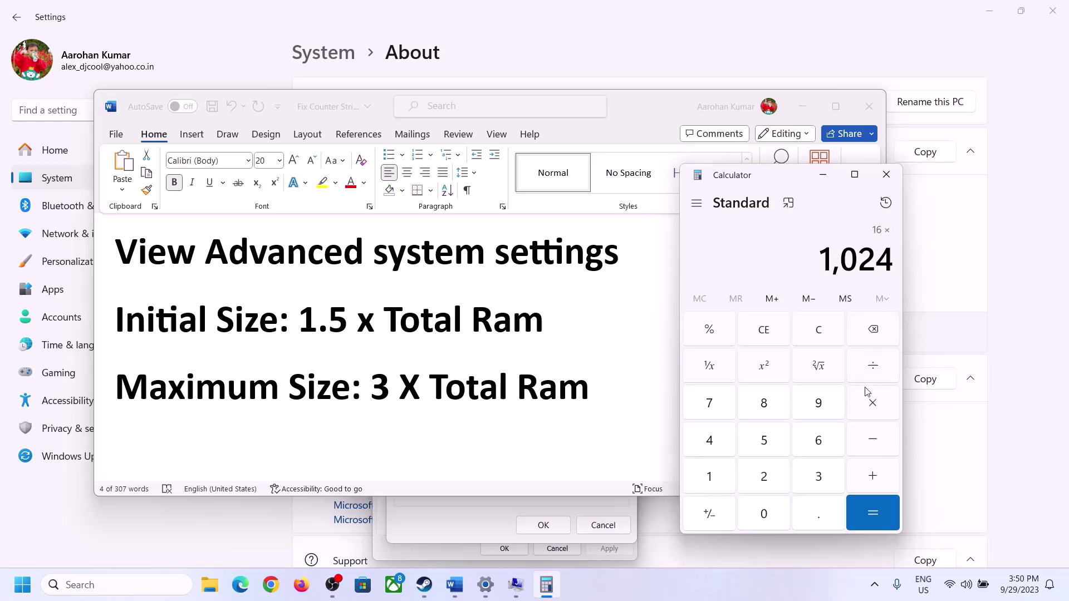
pyautogui.click(872, 514)
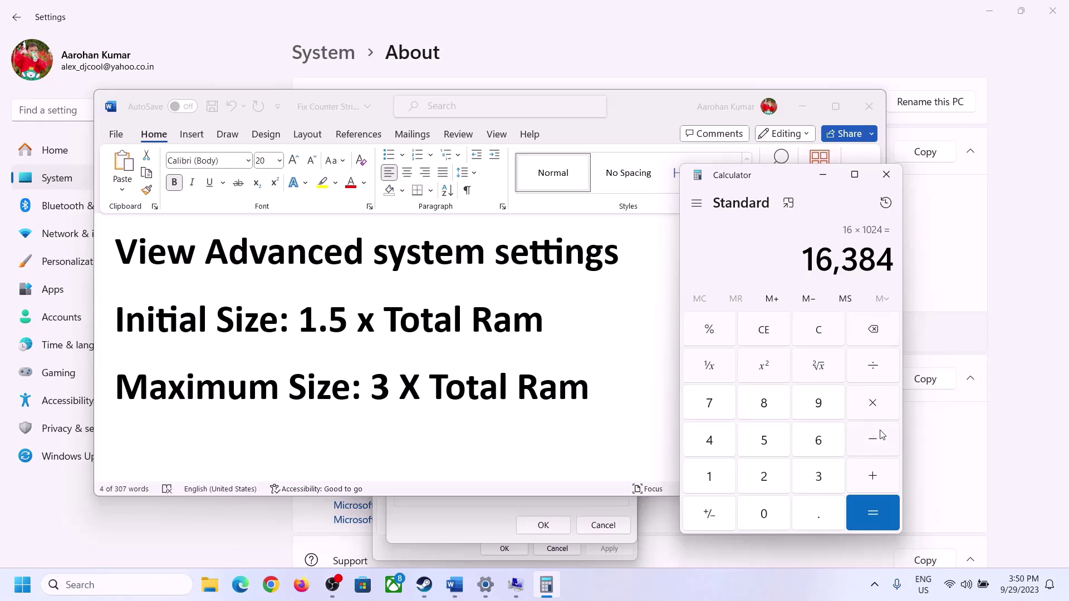
# Multiply the RAM in megabytes by 1.5 and enter 24576 MB as drive C:'s initial paging file size.
pyautogui.click(872, 403)
pyautogui.click(710, 477)
pyautogui.click(817, 513)
pyautogui.click(764, 441)
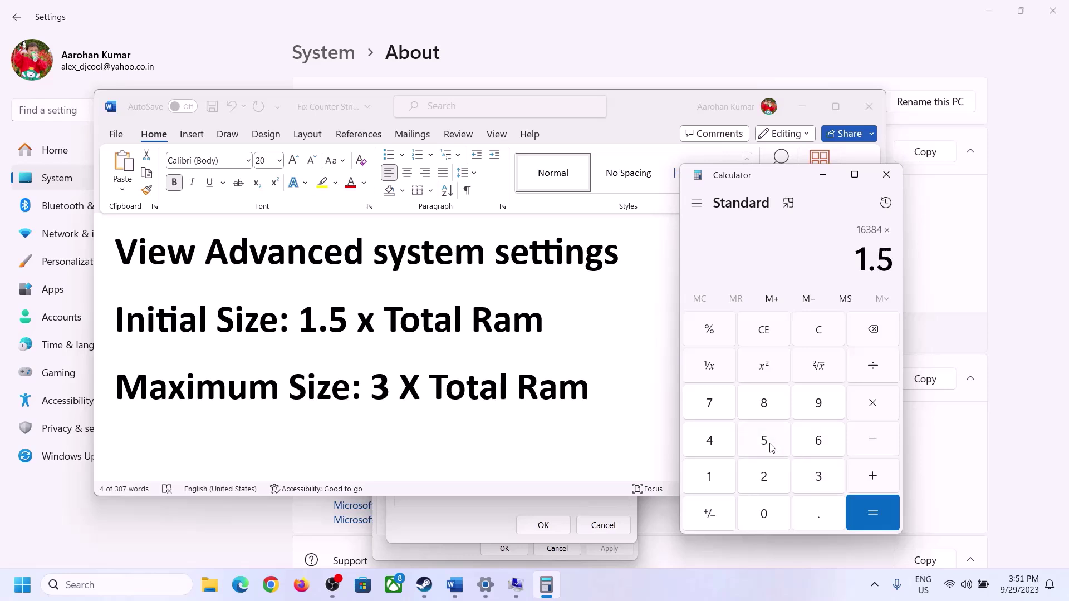
pyautogui.click(871, 509)
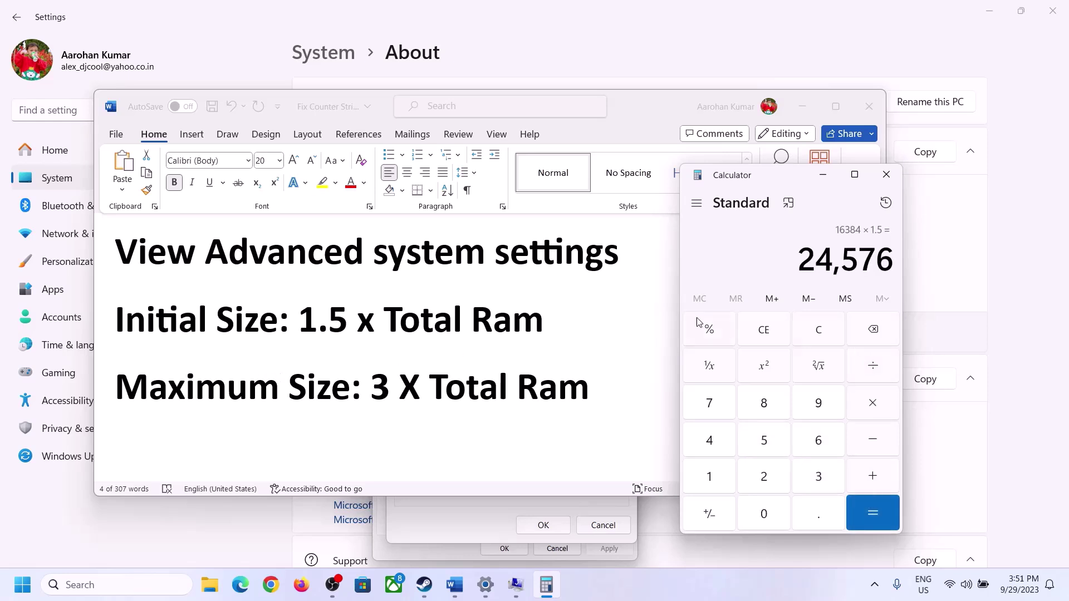
pyautogui.click(494, 503)
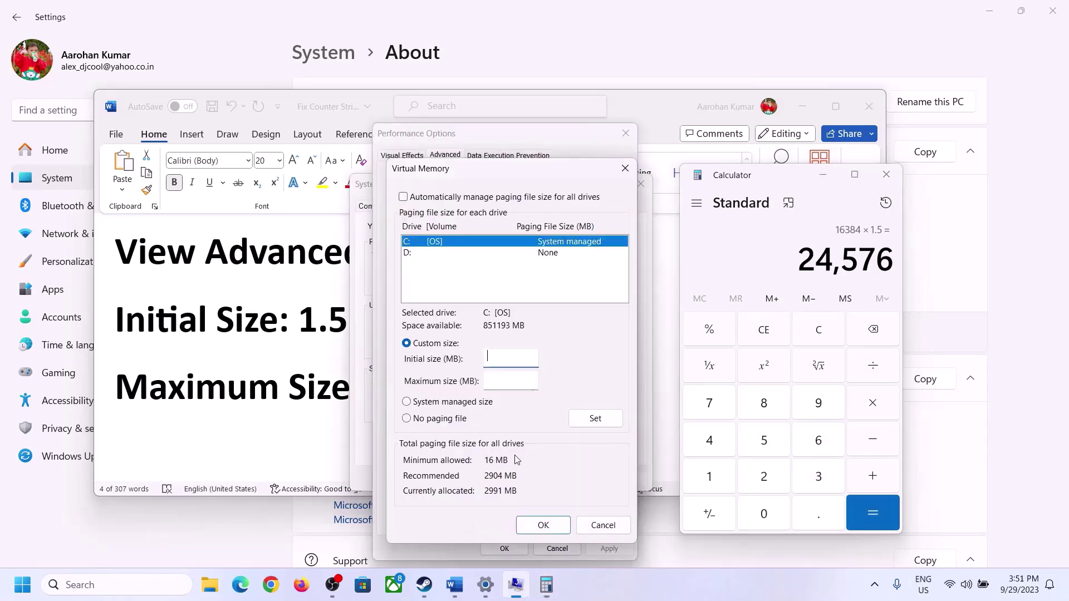
pyautogui.write('24576')
# Check the guide's maximum size formula, clear Calculator and calculate 16 x 1024 again from the installed RAM.
pyautogui.click(535, 380)
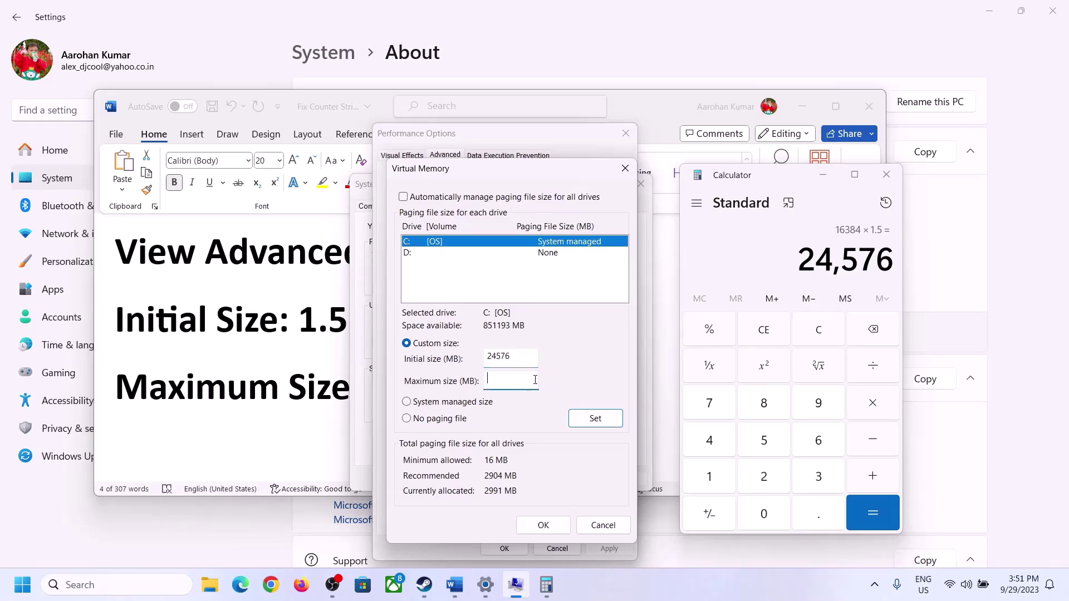
pyautogui.click(307, 393)
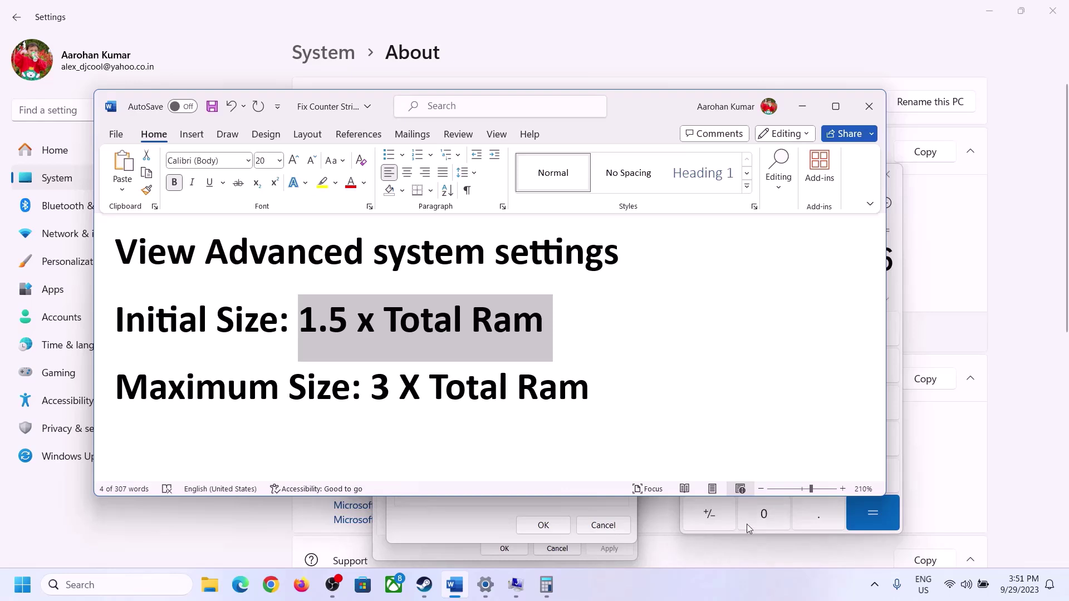
pyautogui.click(900, 293)
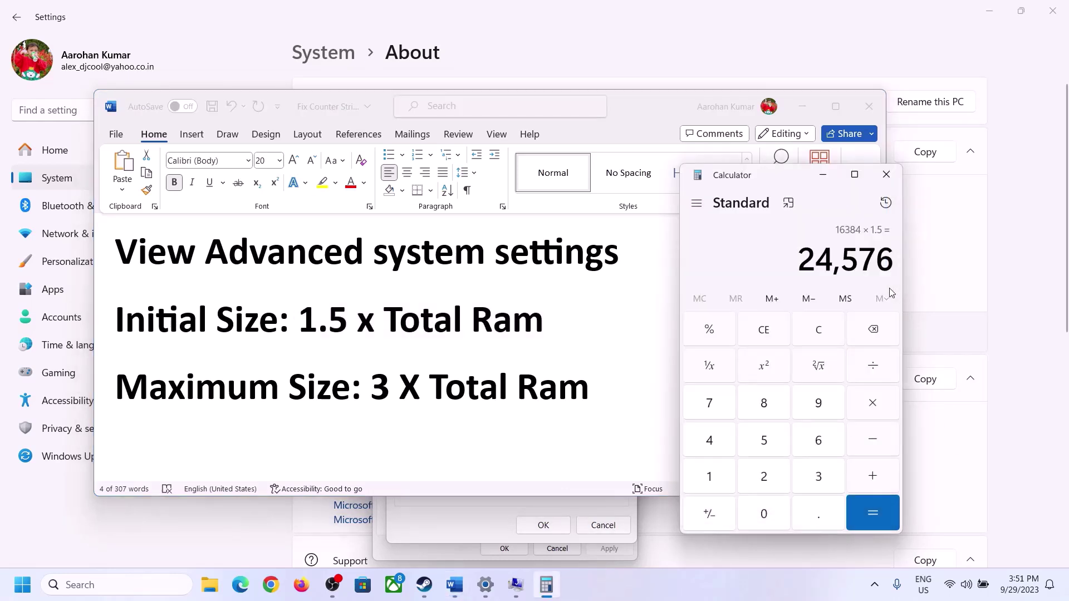
pyautogui.click(827, 332)
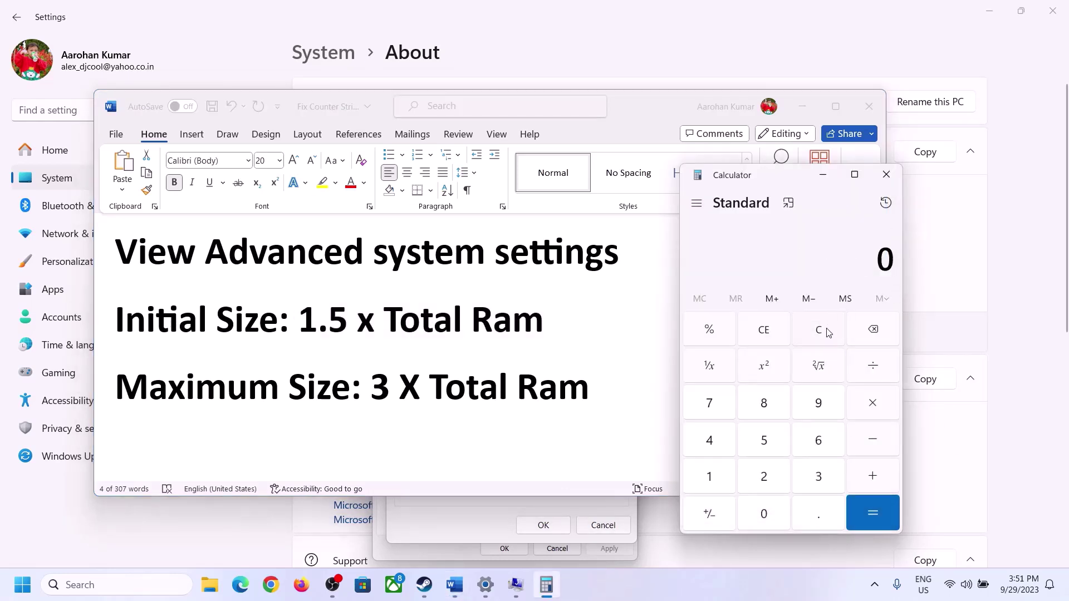
pyautogui.click(485, 585)
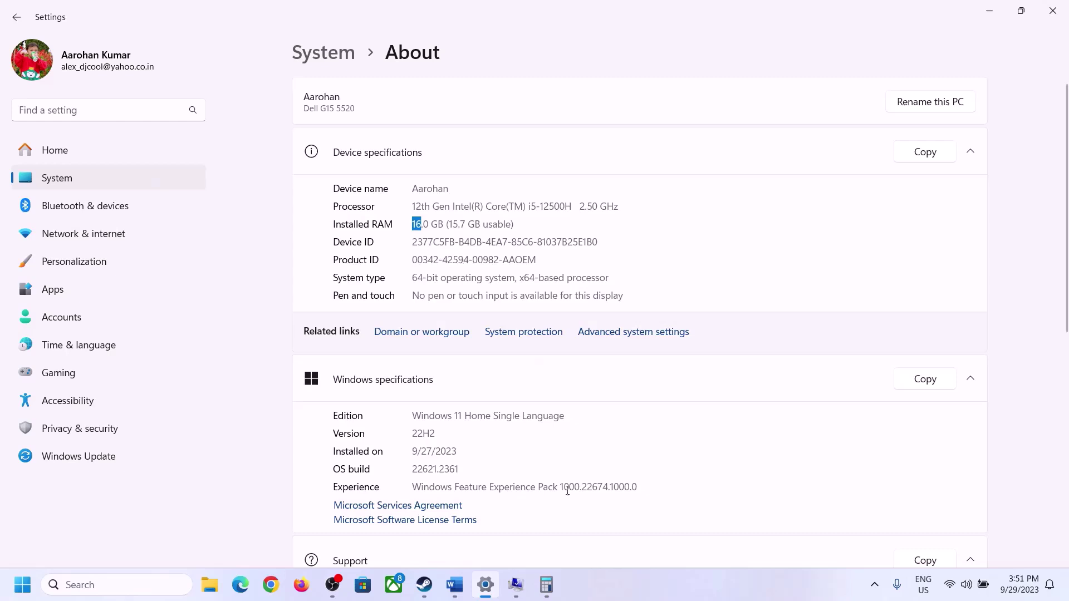
pyautogui.click(546, 585)
pyautogui.click(720, 472)
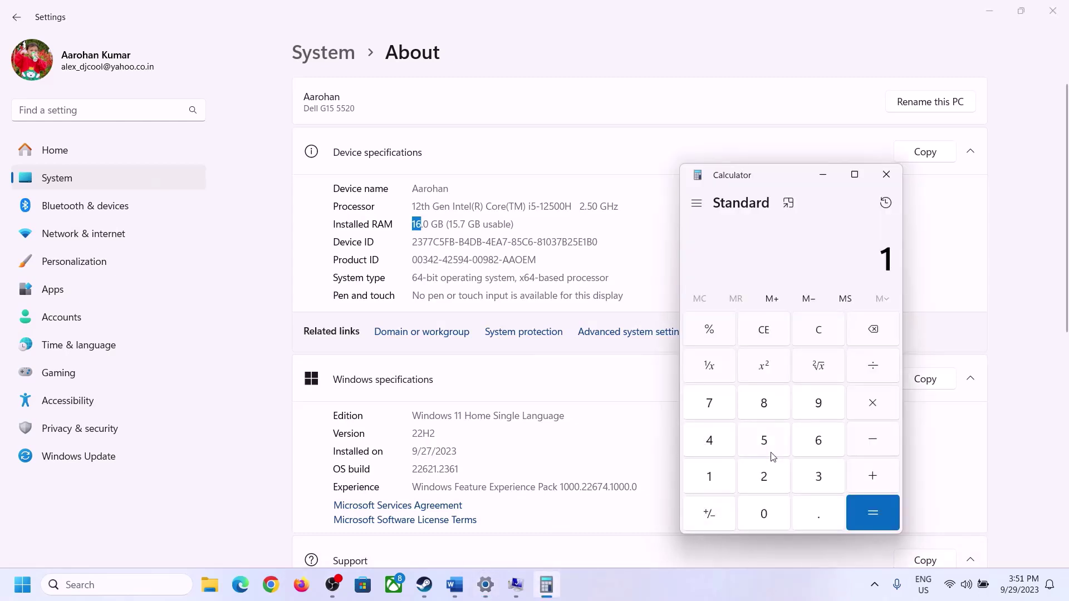
pyautogui.click(818, 440)
pyautogui.click(872, 402)
pyautogui.click(712, 474)
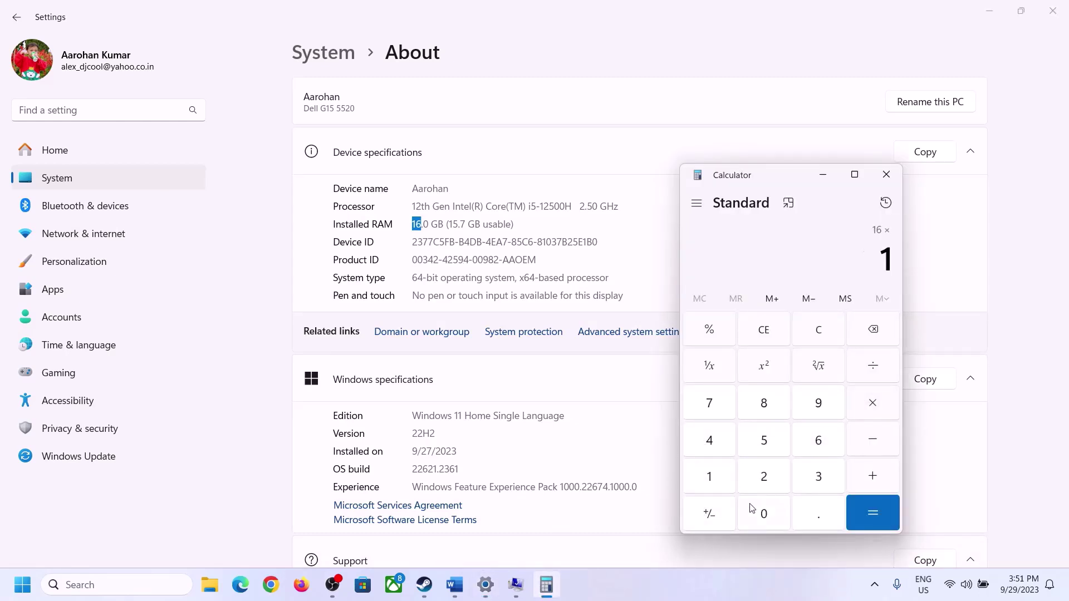
pyautogui.click(763, 512)
pyautogui.click(763, 476)
pyautogui.click(710, 441)
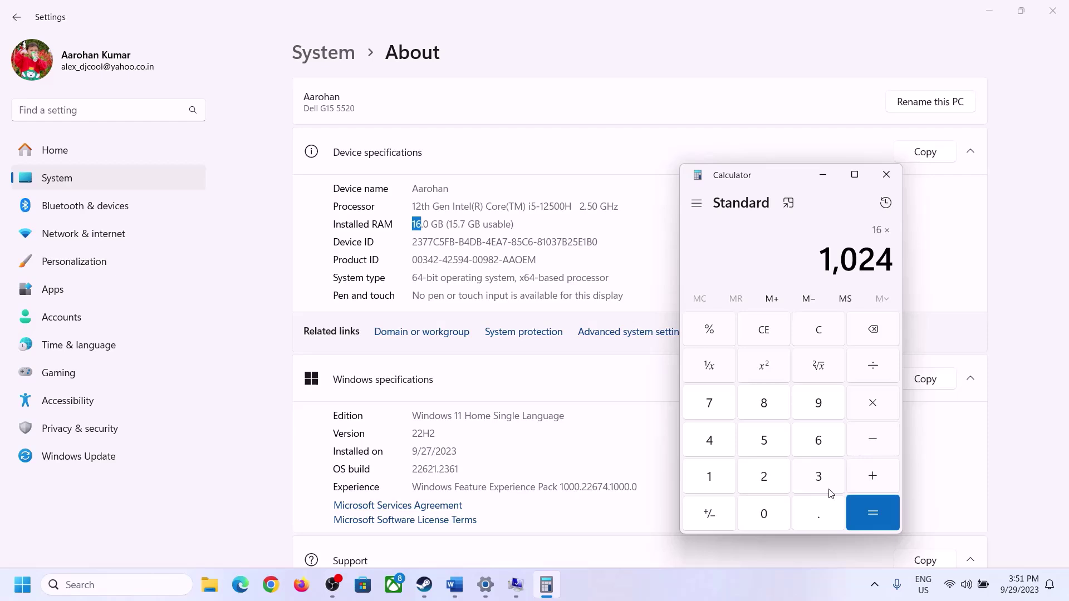
pyautogui.click(866, 524)
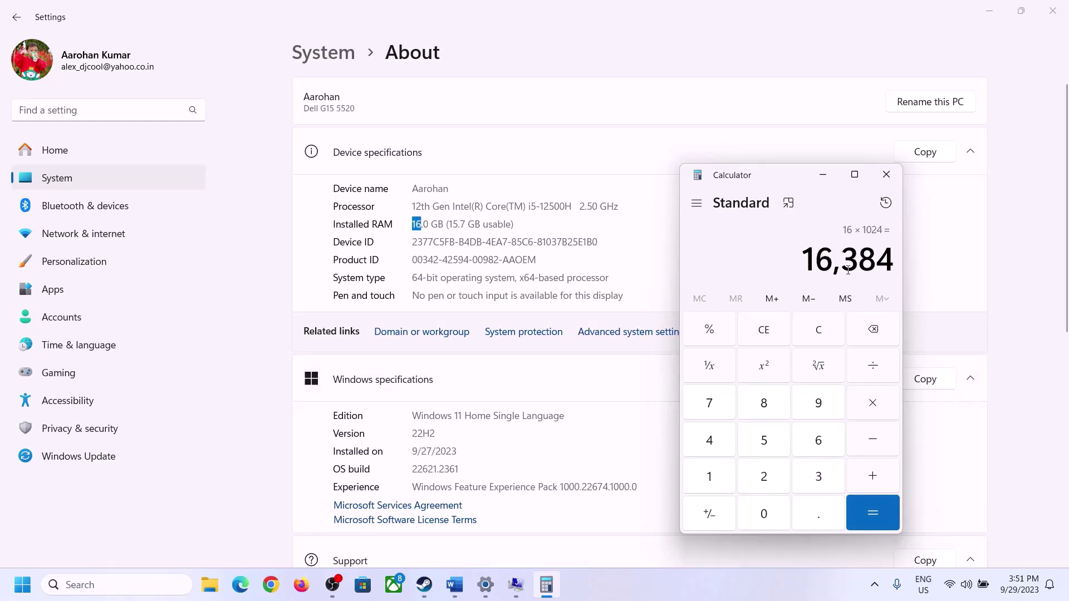
# Multiply the RAM in megabytes by 3 and enter 49152 MB as drive C:'s maximum paging file size.
pyautogui.click(454, 584)
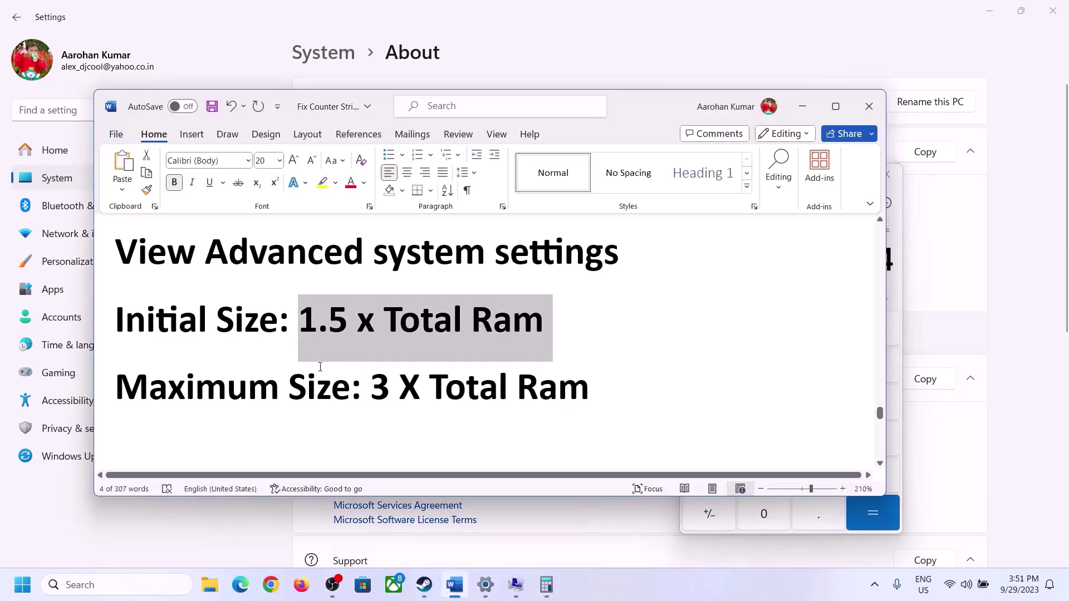
pyautogui.click(546, 585)
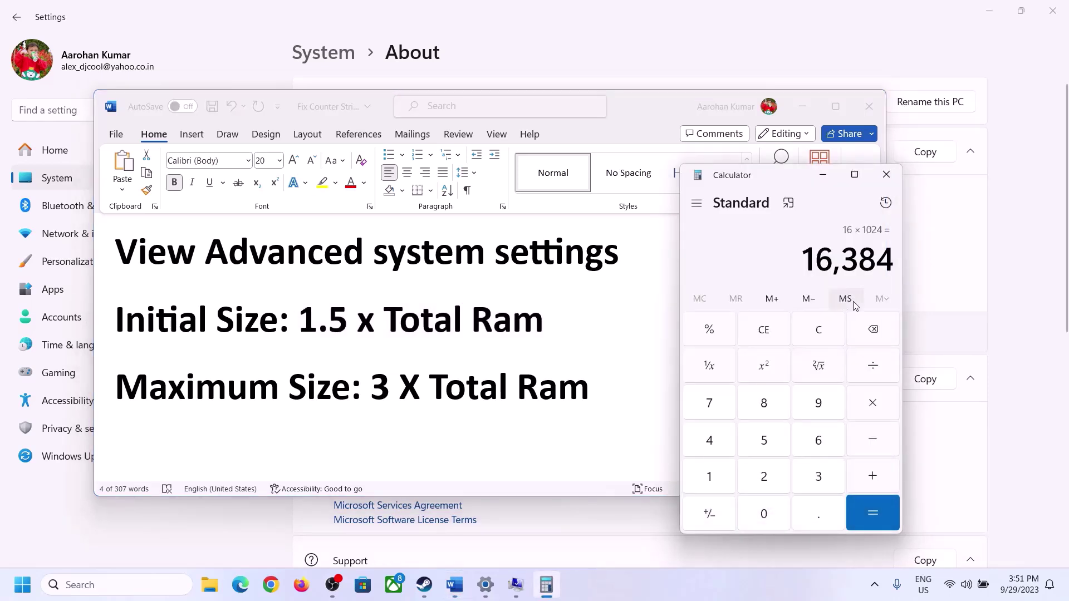
pyautogui.click(874, 407)
pyautogui.click(802, 477)
pyautogui.click(887, 511)
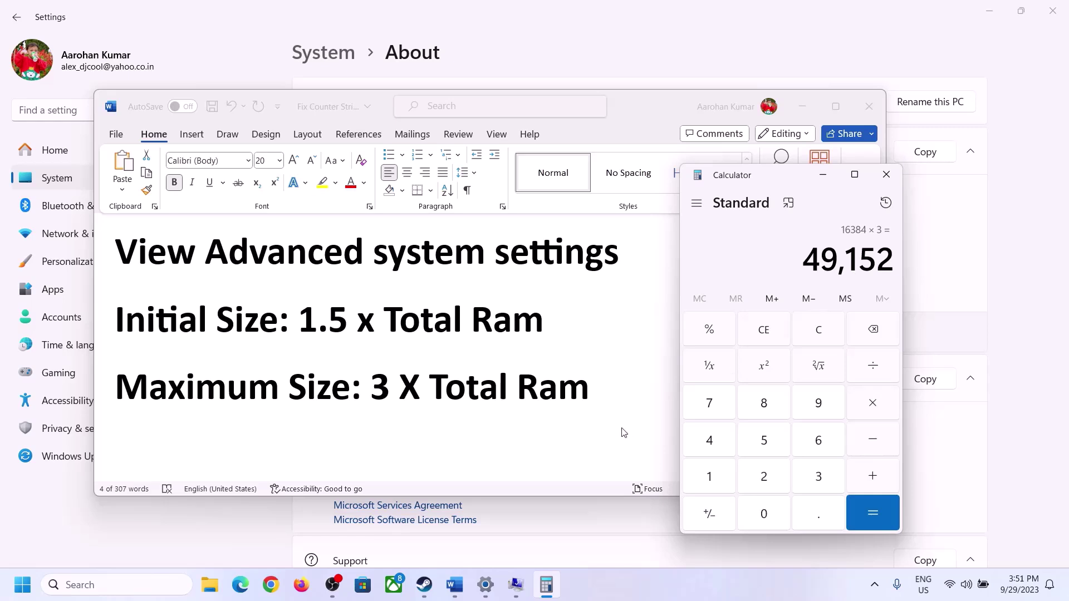
pyautogui.click(516, 585)
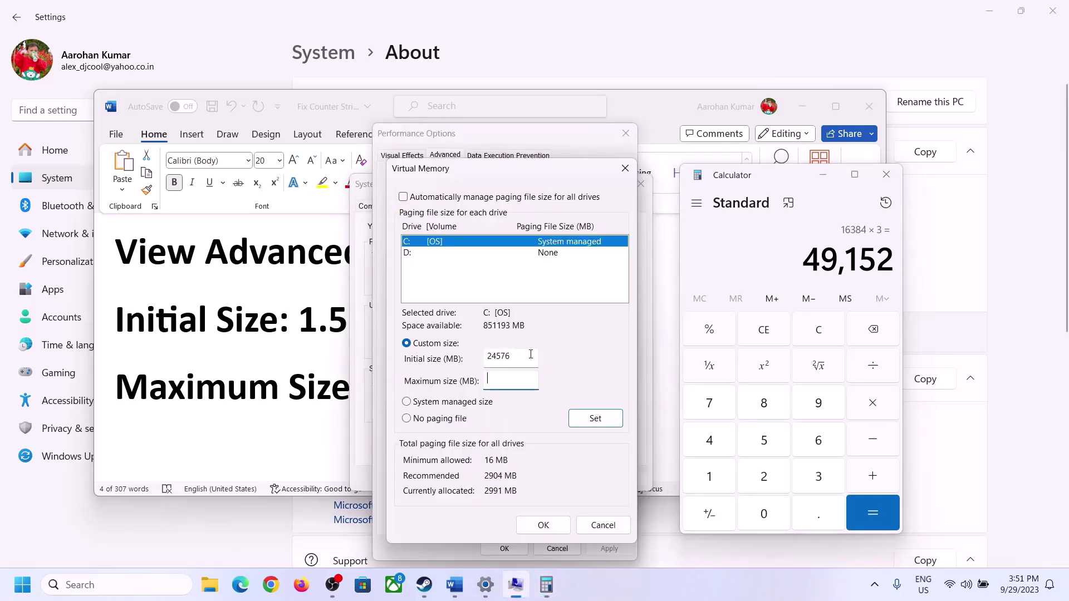
pyautogui.write('49152')
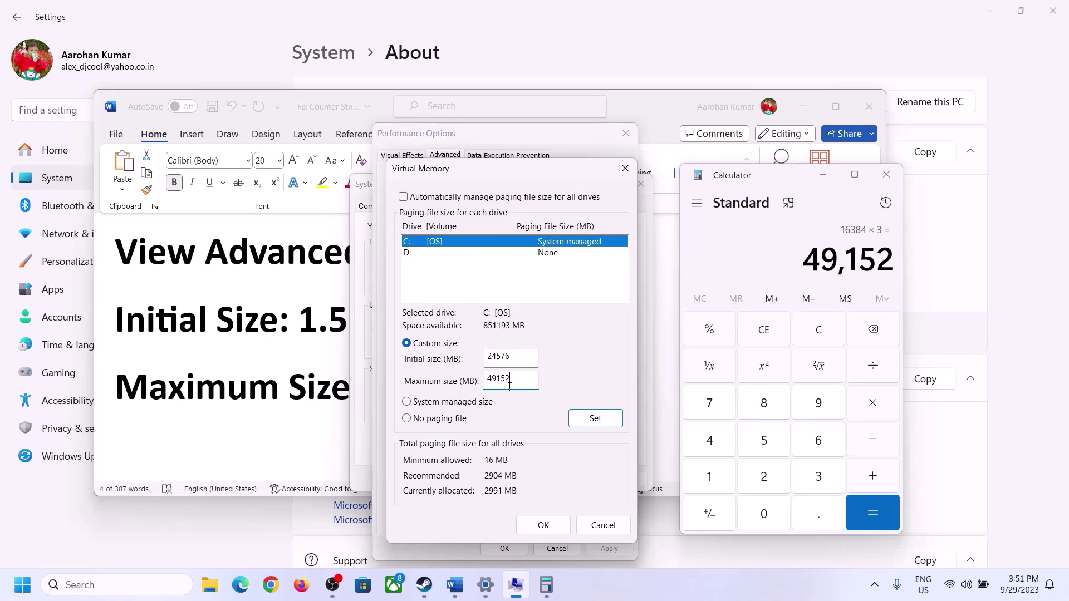
# Apply the custom paging file size to drive C: and confirm the open system dialogs without restarting the computer.
pyautogui.click(595, 420)
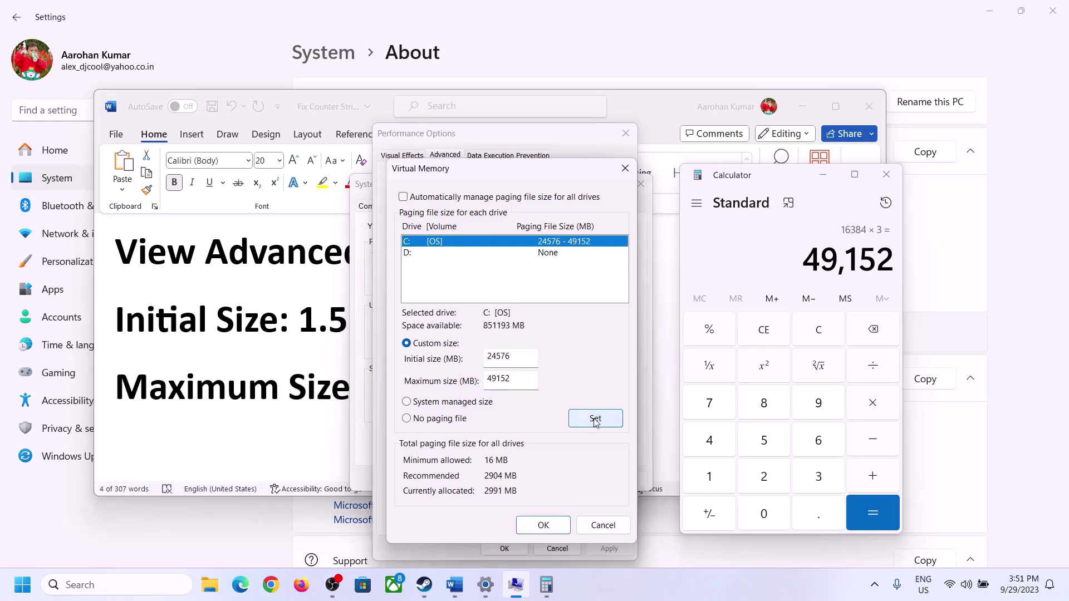
pyautogui.click(542, 525)
pyautogui.click(662, 342)
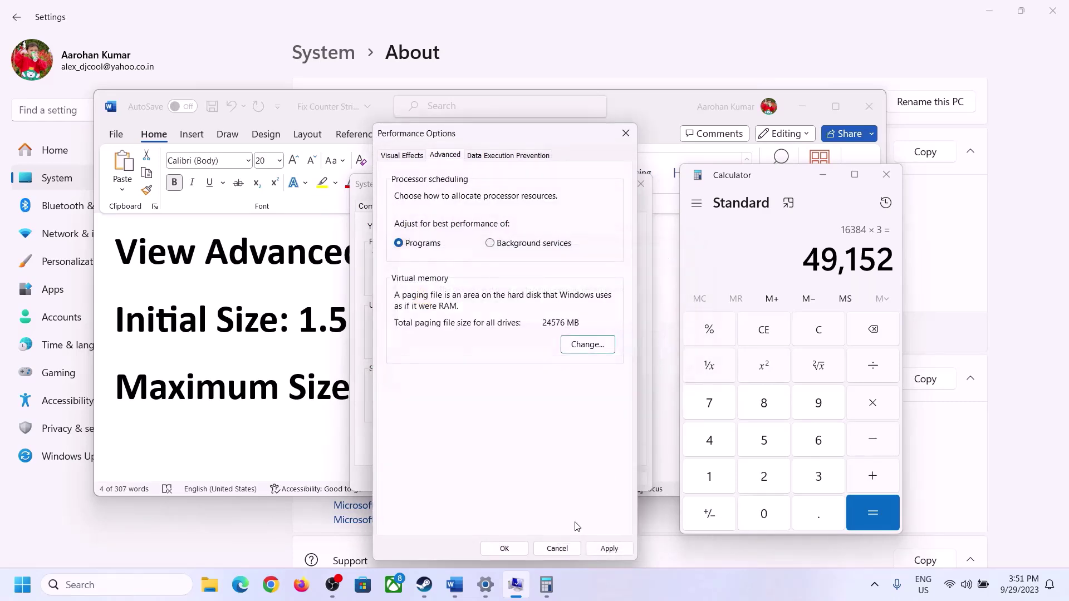
pyautogui.click(505, 548)
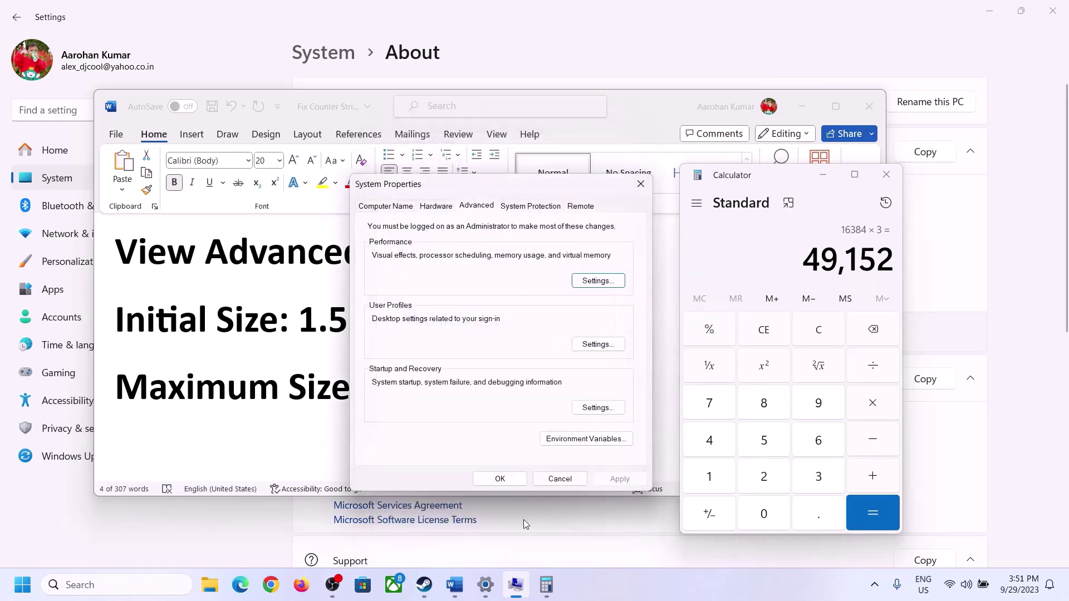
pyautogui.click(507, 478)
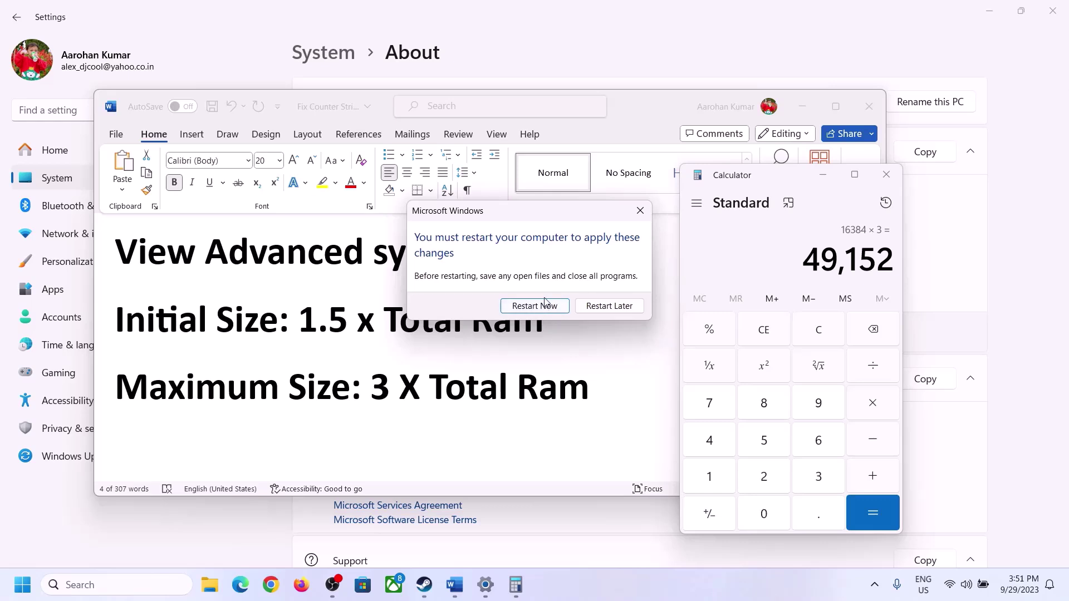
pyautogui.click(640, 211)
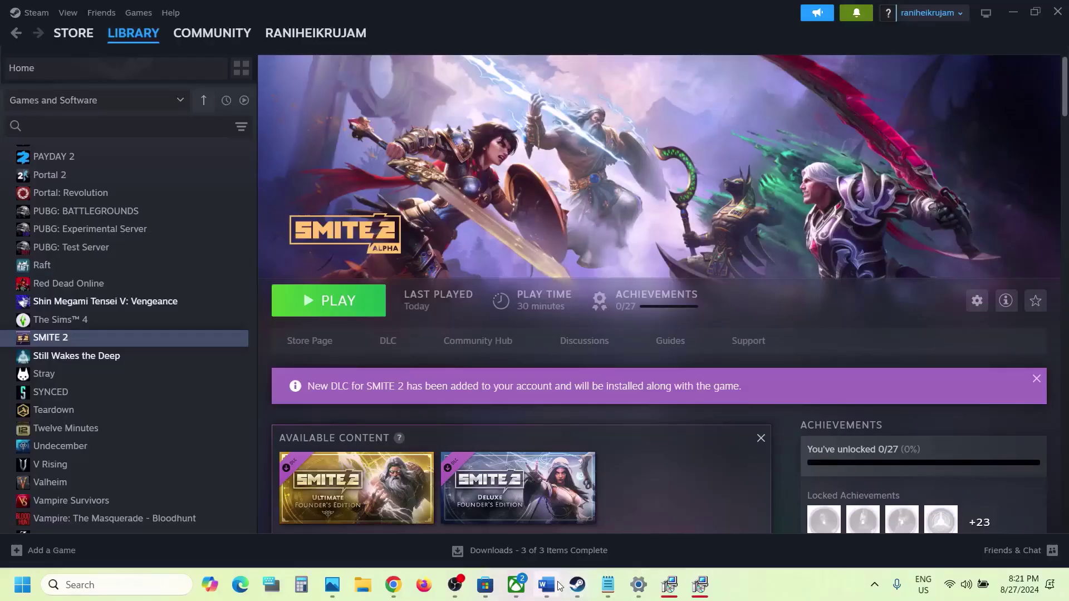
# Switch to the Word guide and highlight the Step 12 instruction about windowed mode and lower video and graphics settings.
pyautogui.click(559, 585)
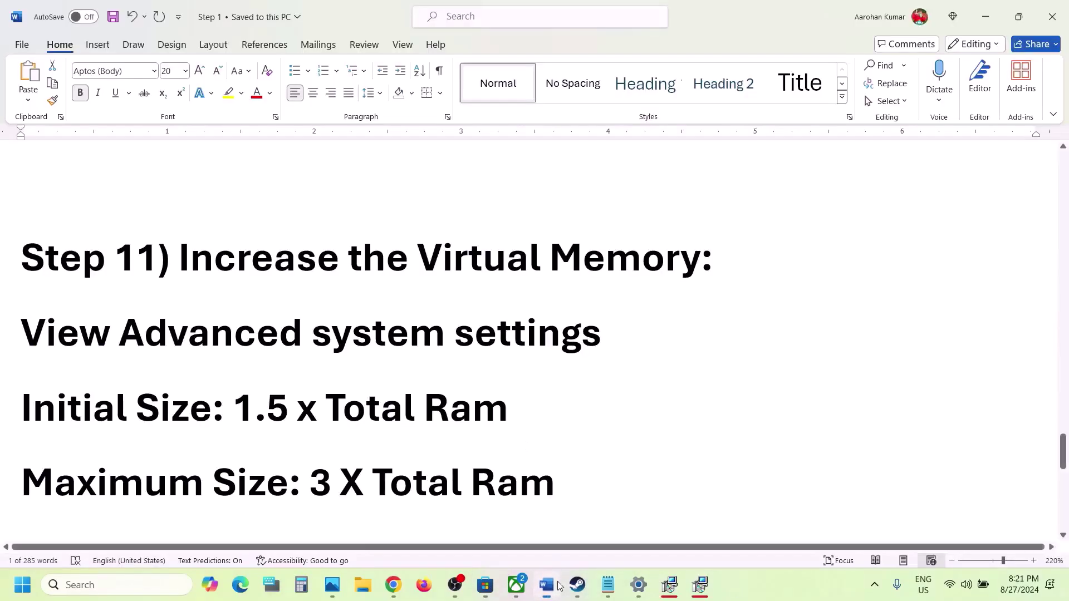
pyautogui.scroll(-5, 444, 377)
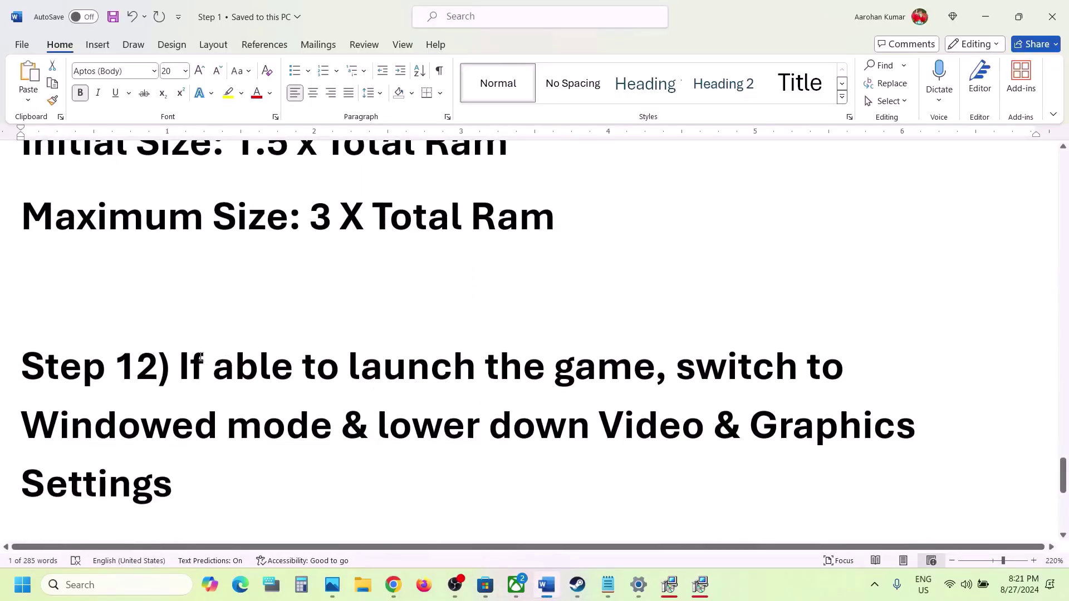
pyautogui.moveTo(187, 361); pyautogui.dragTo(270, 488)
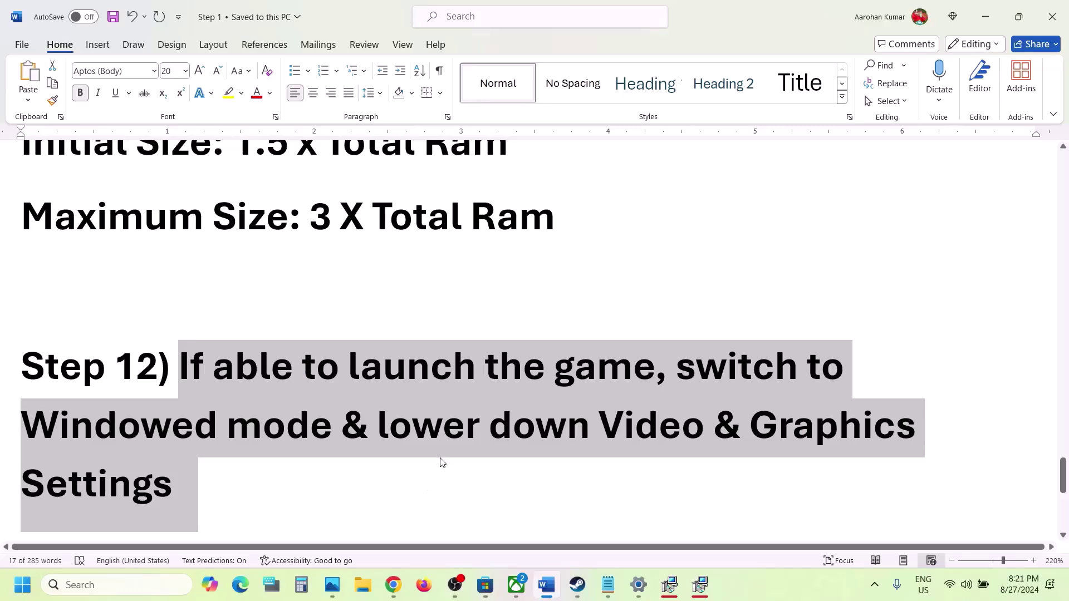
# Switch to SMITE 2, open its video settings and set the resolution to 1,920 x 1,080.
pyautogui.click(750, 583)
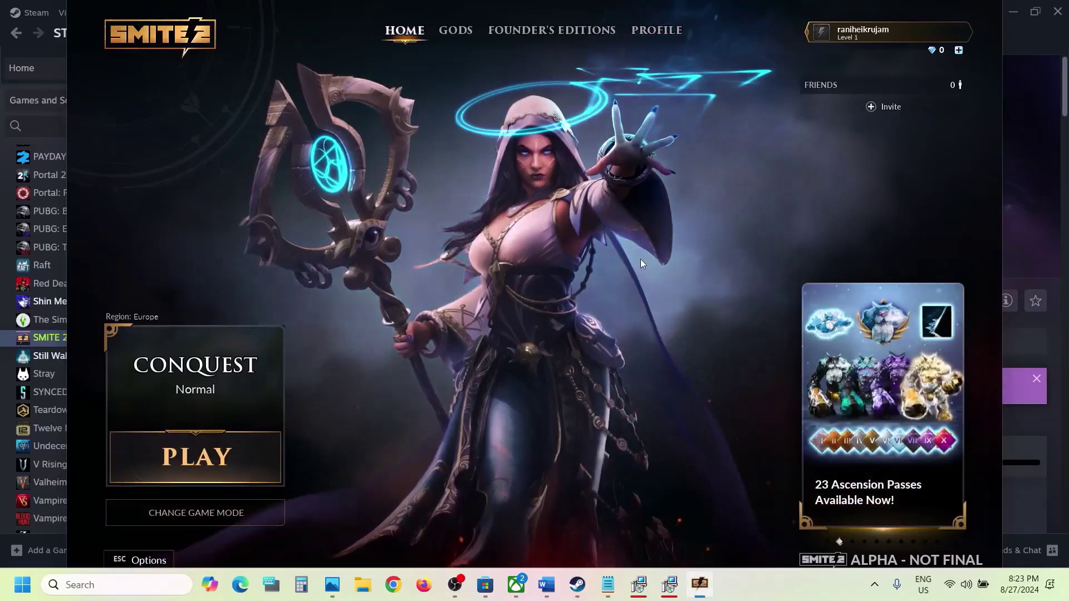
pyautogui.click(139, 561)
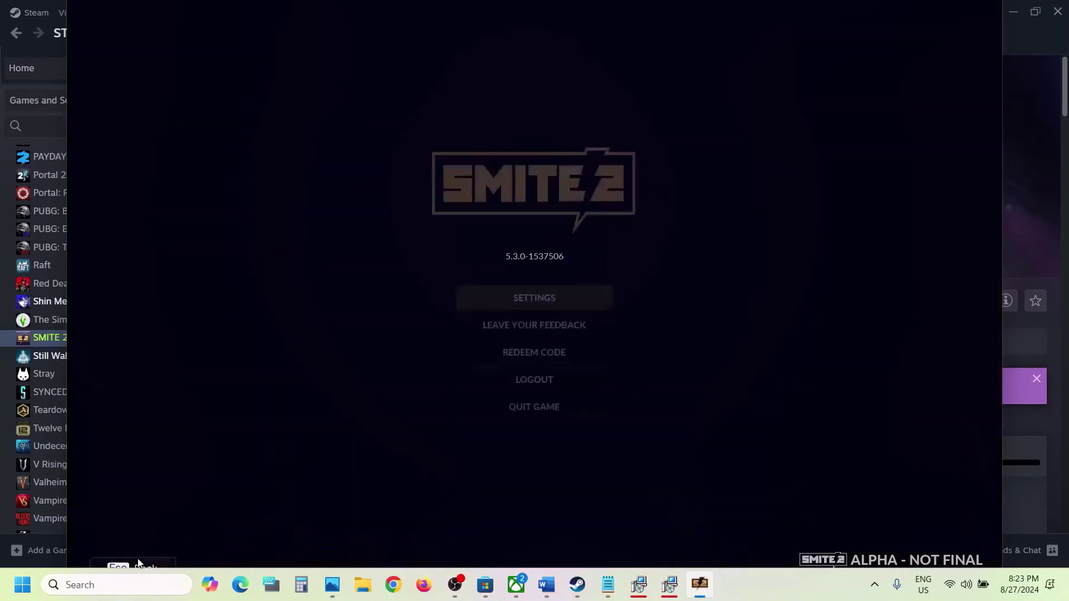
pyautogui.click(543, 294)
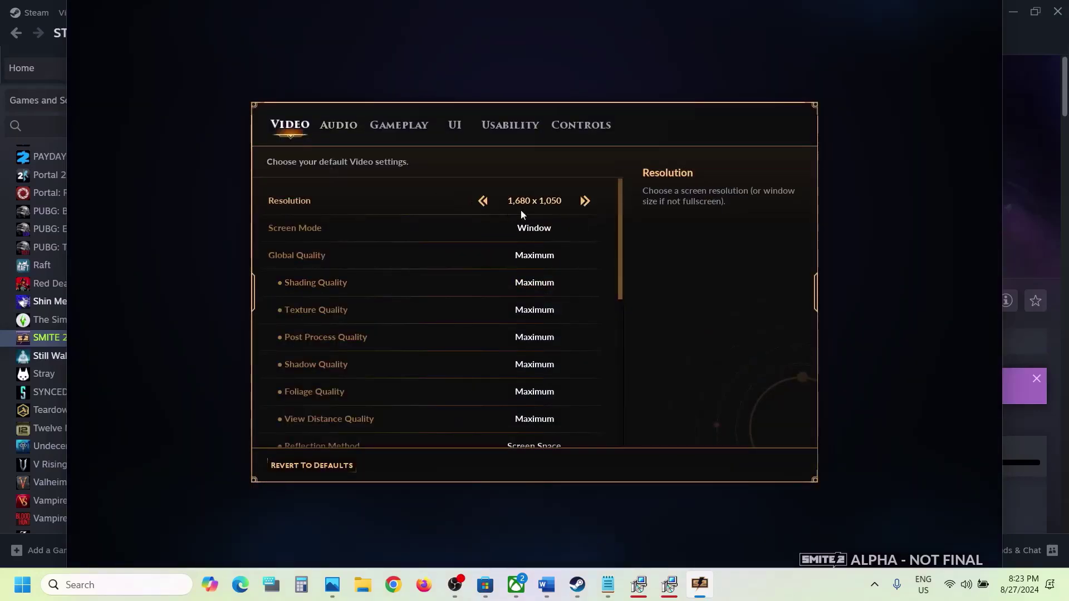
pyautogui.click(585, 201)
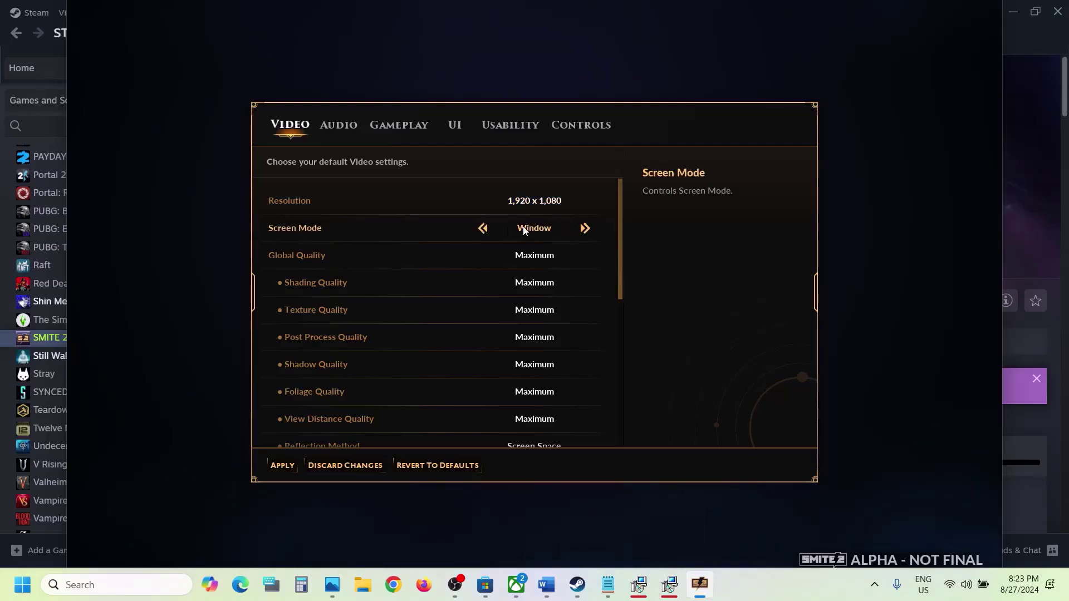
pyautogui.click(483, 201)
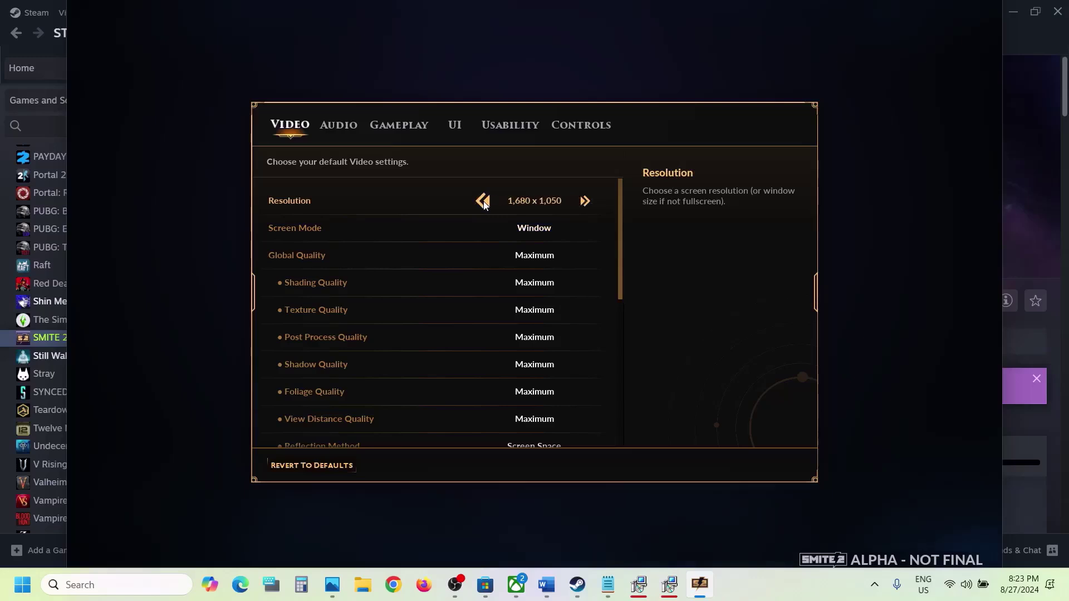
pyautogui.click(584, 206)
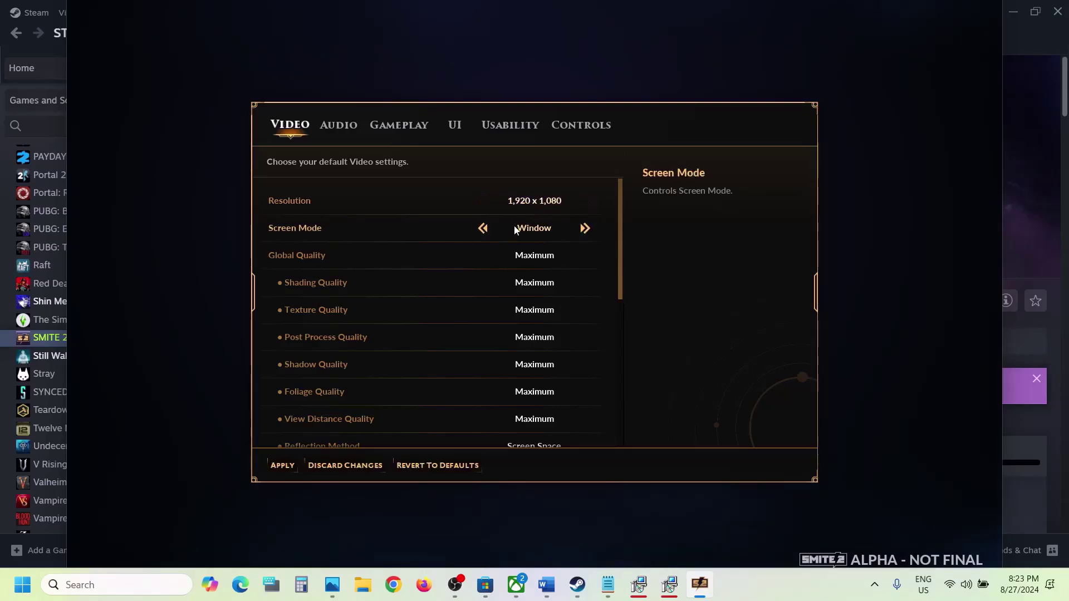
# Cycle the screen mode options back to Window and lower Global Quality to Medium.
pyautogui.click(483, 229)
pyautogui.click(483, 228)
pyautogui.click(483, 228)
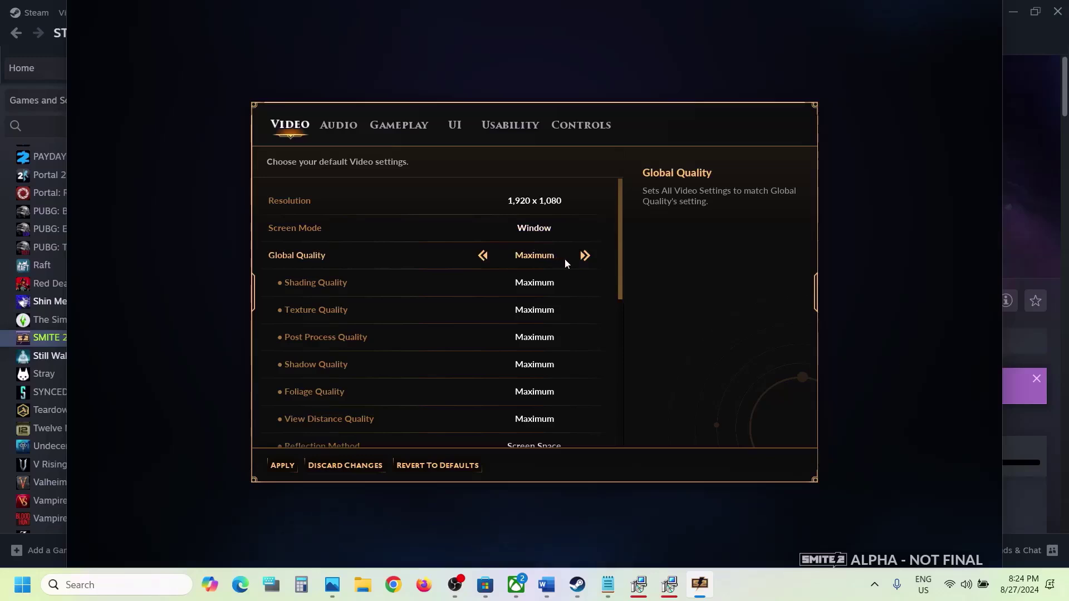
pyautogui.click(483, 255)
pyautogui.click(483, 256)
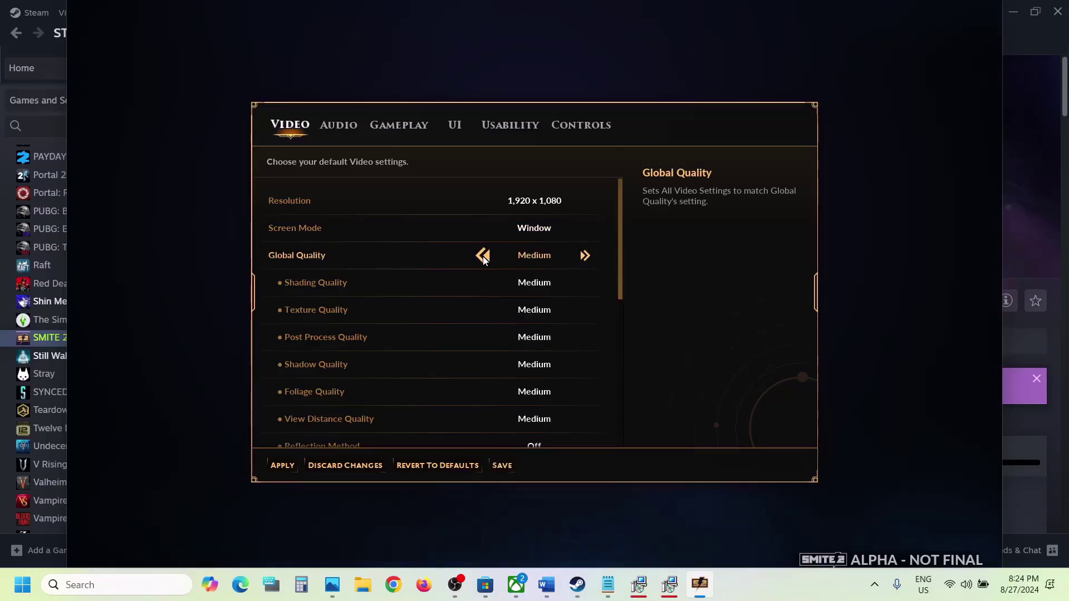